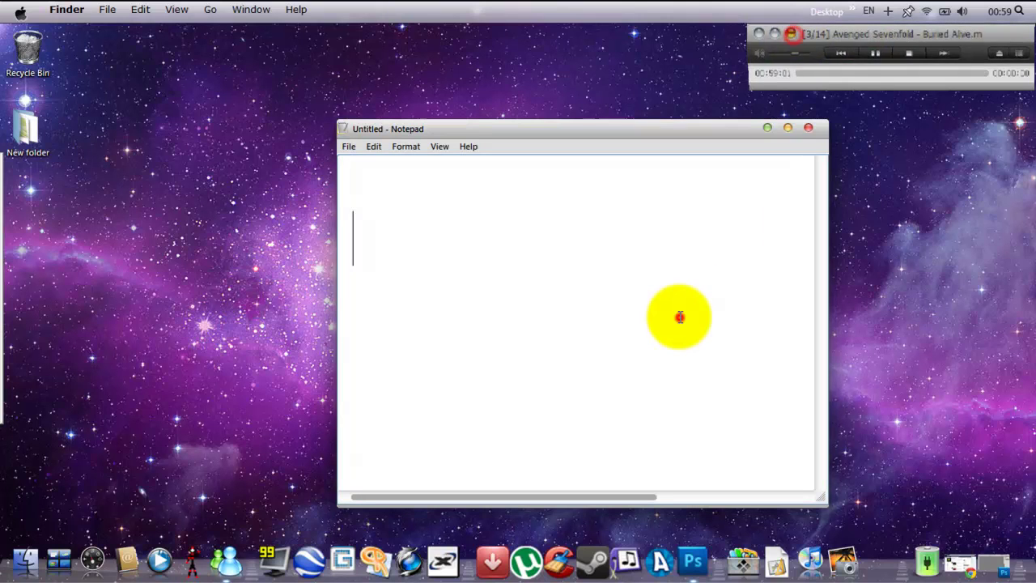
# - In Notepad, type the opening lines ending 'GOING TO SHOW YOU HOW TO DO'
pyautogui.click(680, 317)
pyautogui.write('HE')
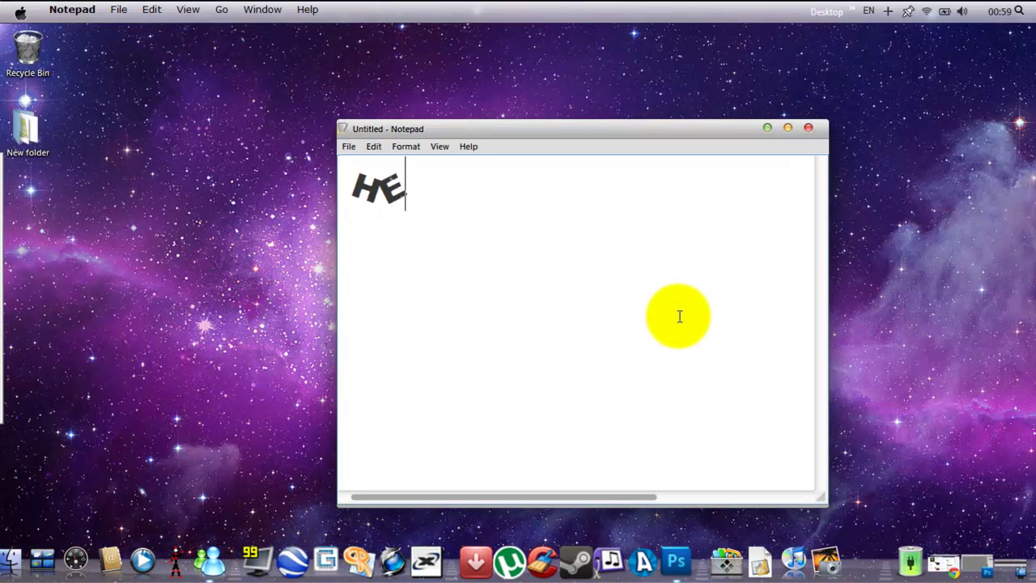
pyautogui.write('LLO')
pyautogui.write(' YOUTUB')
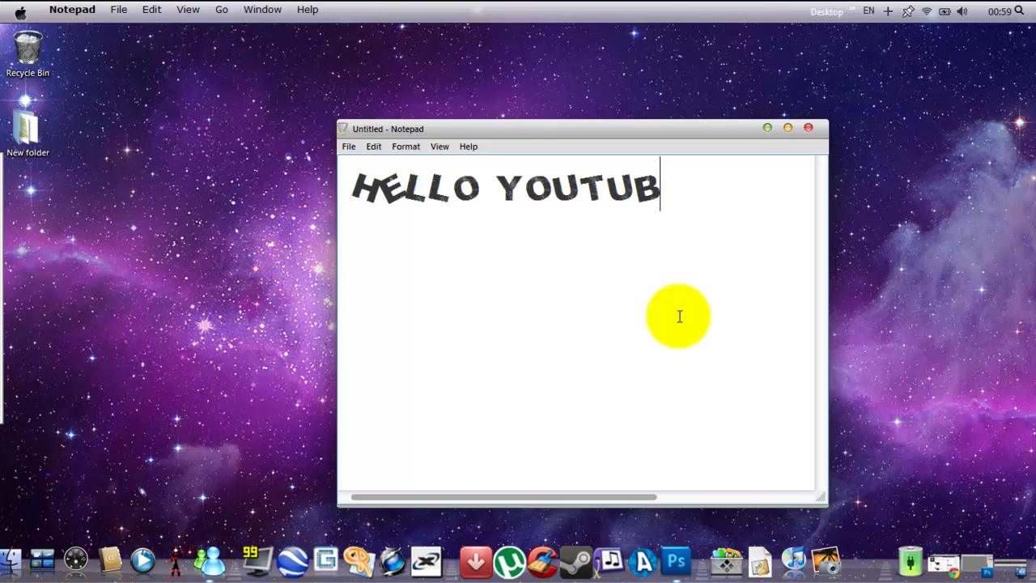
pyautogui.write('ODAY AMGOING TO')
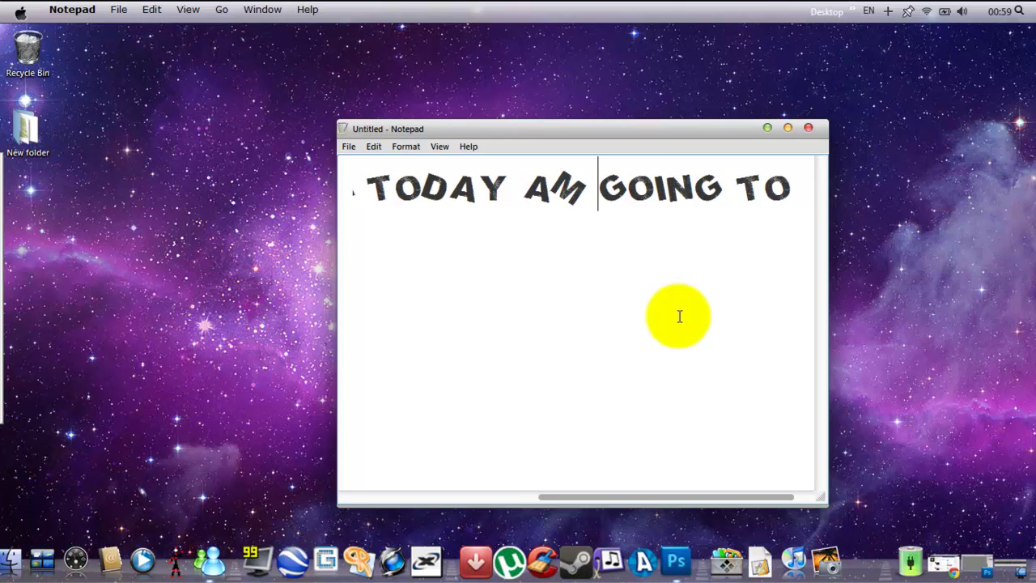
pyautogui.press('Return')
pyautogui.press('Right')
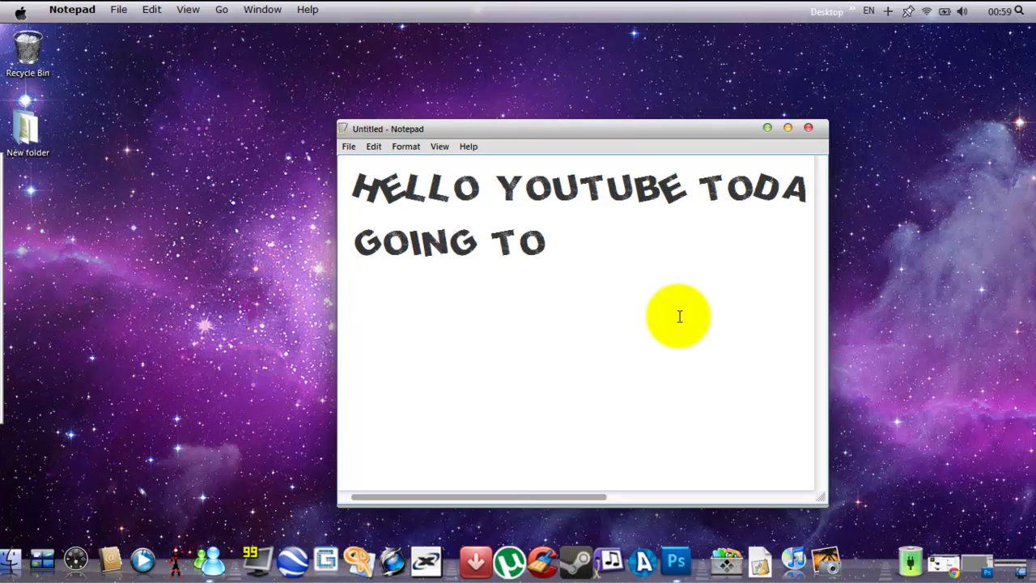
pyautogui.write('  SHO')
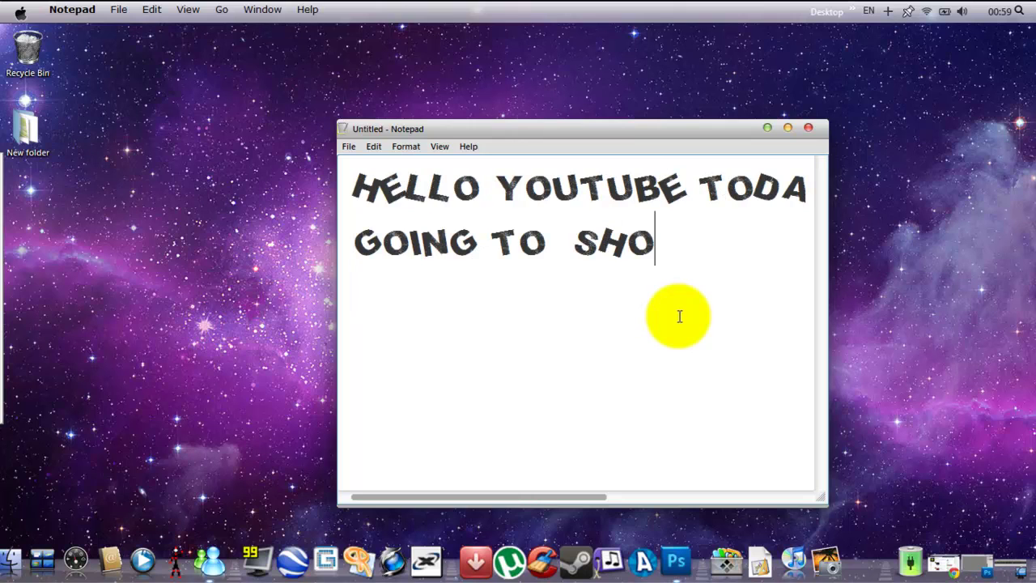
pyautogui.write('W YOU ')
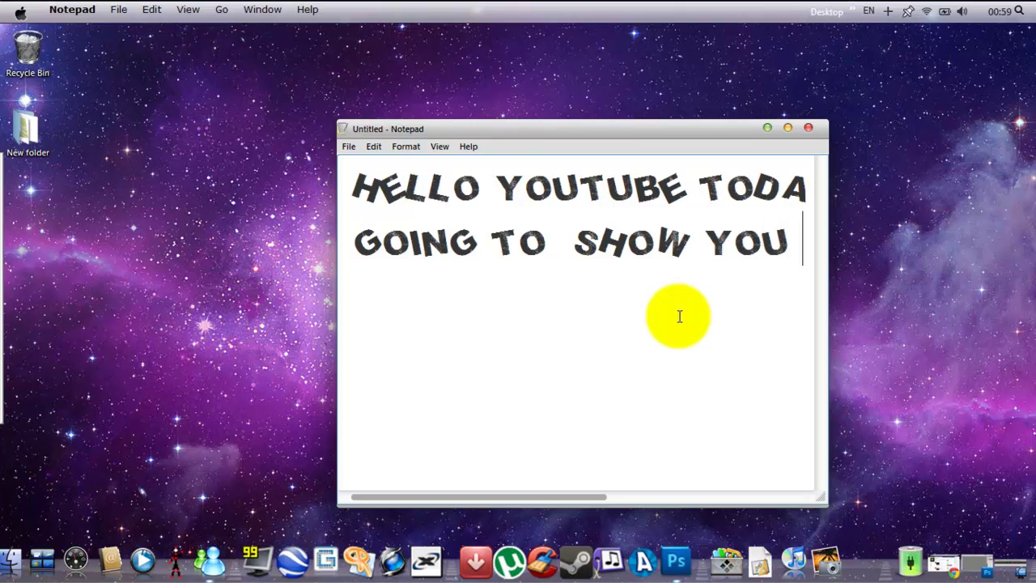
pyautogui.write('HOW TO DO A')
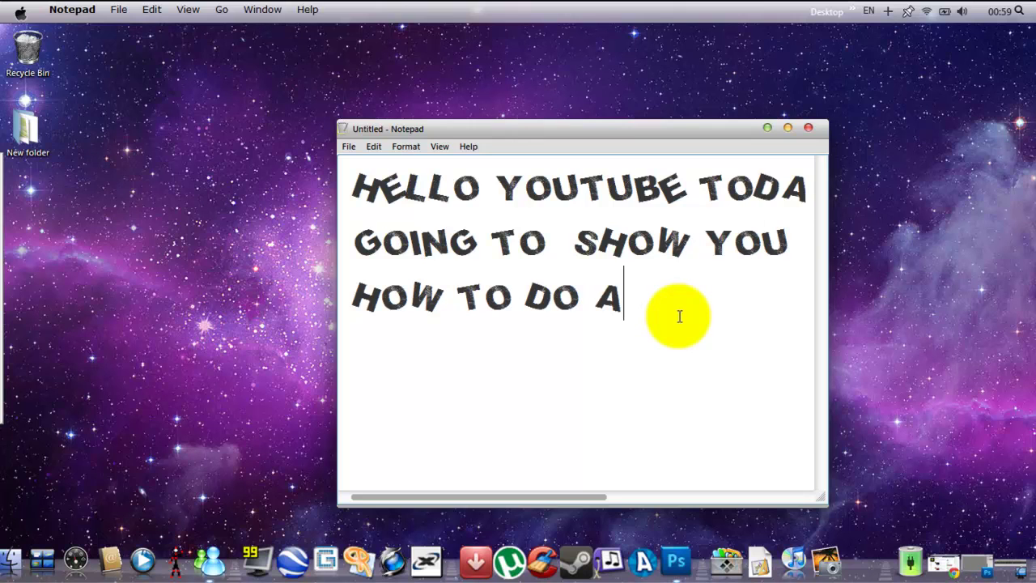
# - Add the lines 'POP OUT PICTURE ITS VERY EASY' and 'JUST FOLLOW MY STEPS'
pyautogui.press('Return')
pyautogui.write('POP OUT PICTURE')
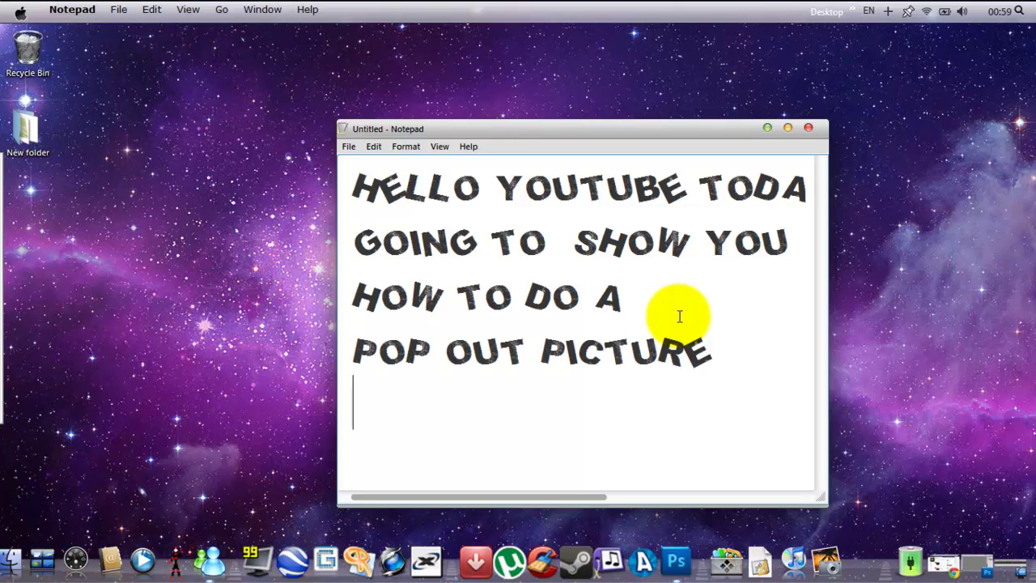
pyautogui.write(' ITS ')
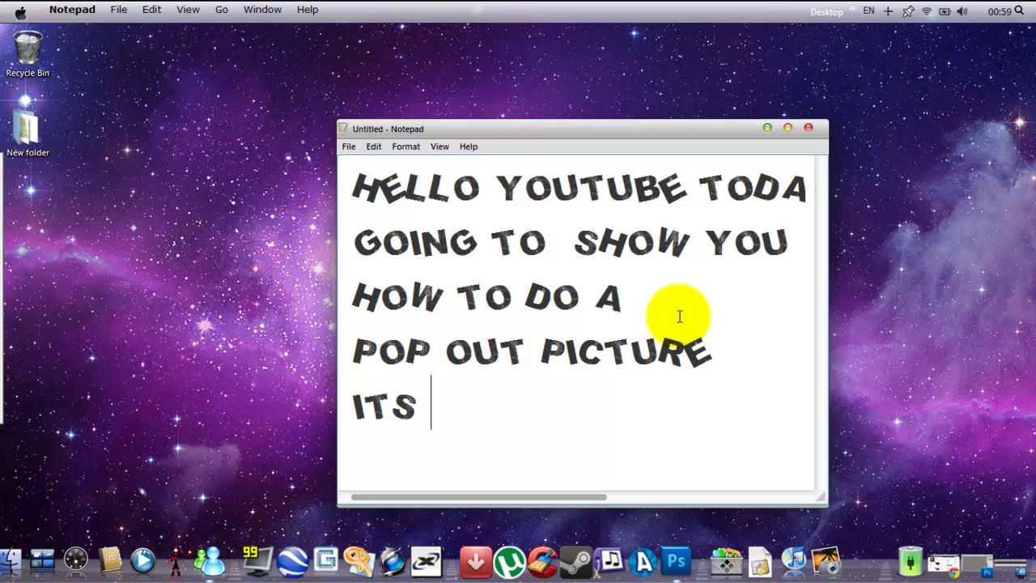
pyautogui.write('VER')
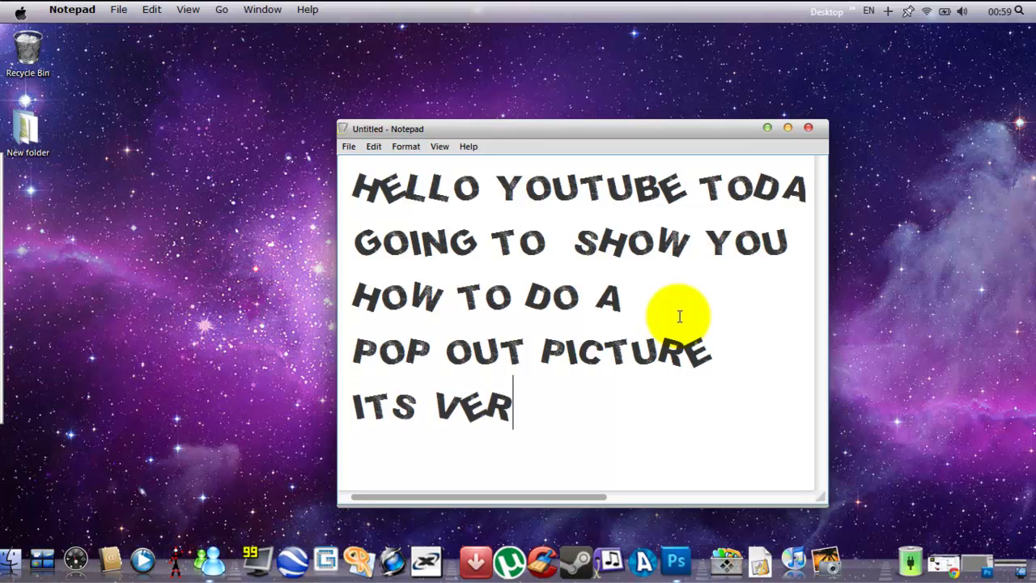
pyautogui.write('Y EA')
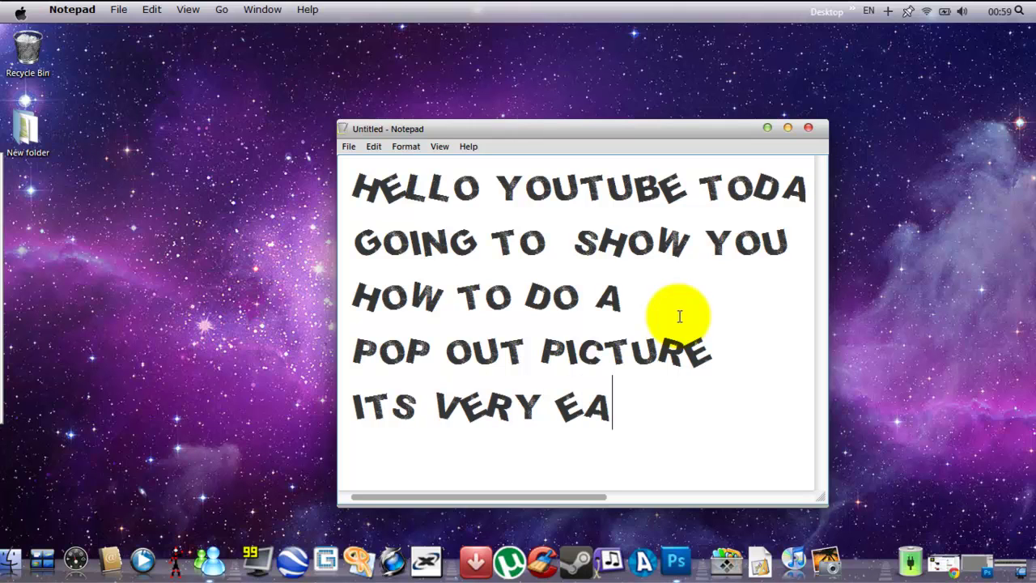
pyautogui.write('SY')
pyautogui.press('Return')
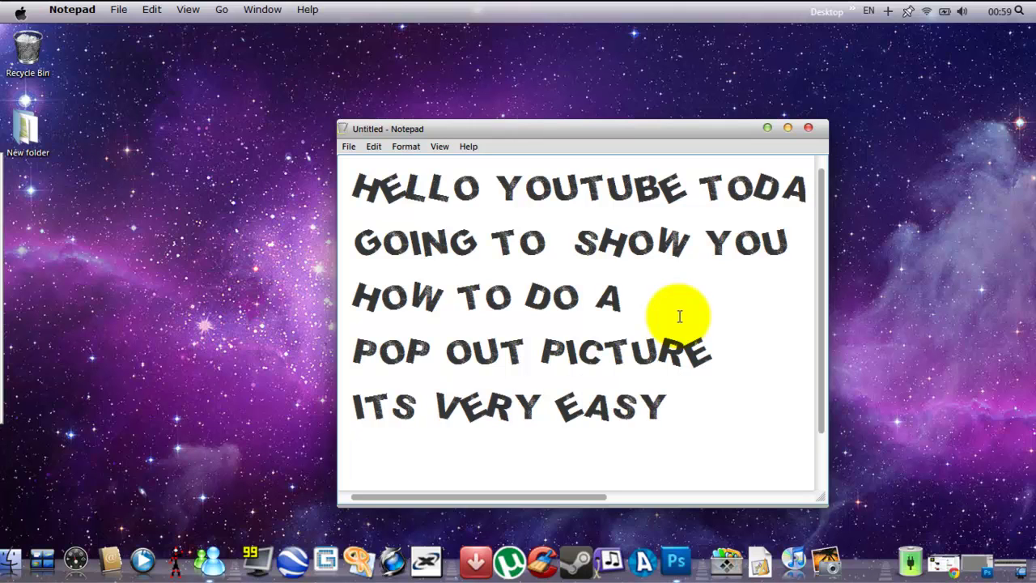
pyautogui.write('JUST F')
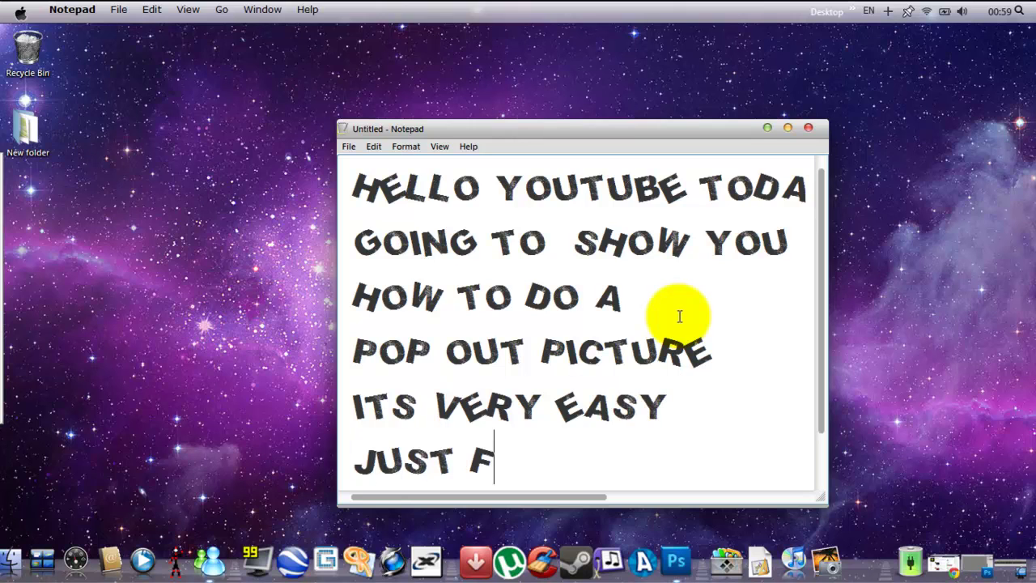
pyautogui.write('OLLOW MY')
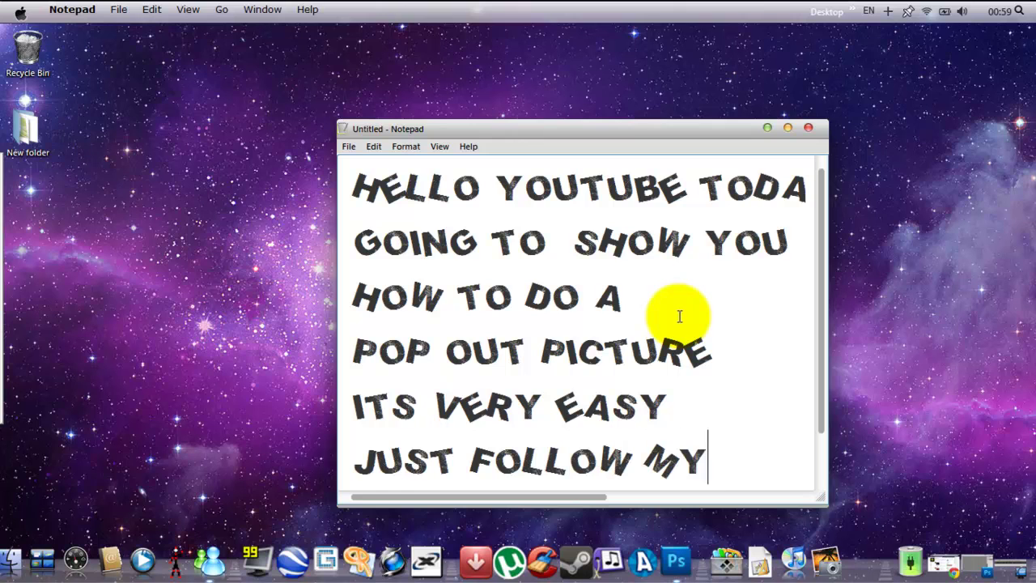
pyautogui.write('STEPS')
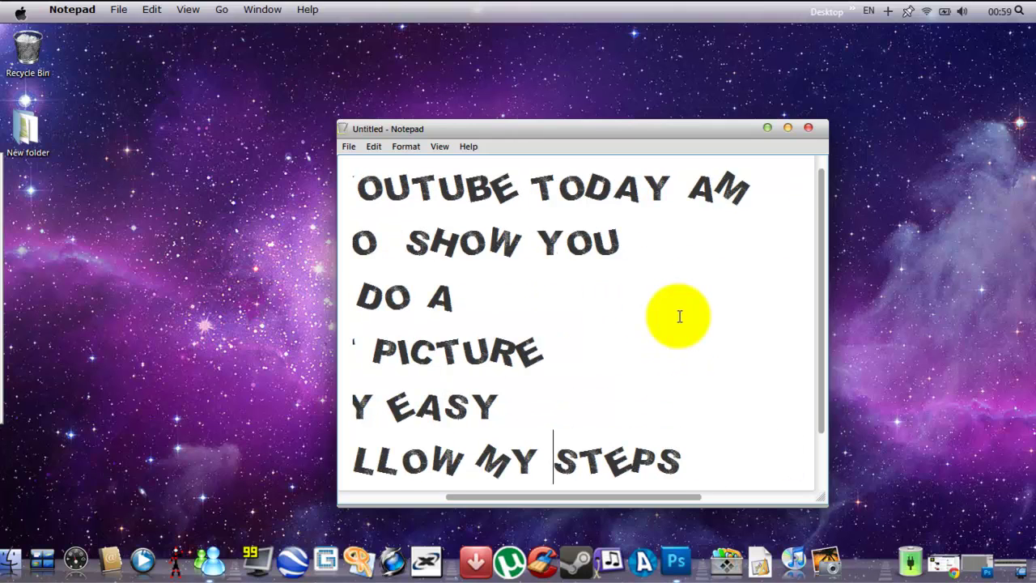
# - Put STEPS on its own line and add a final line 'SO LETS START'
pyautogui.press('Return')
pyautogui.press('Right')
pyautogui.press('Right')
pyautogui.press('Right')
pyautogui.press('Return')
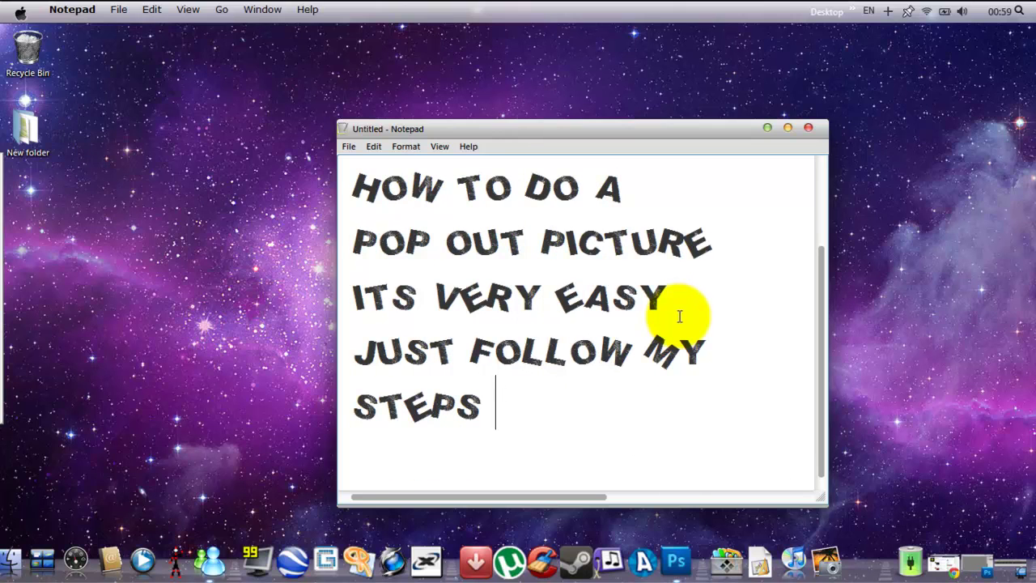
pyautogui.write('SO L')
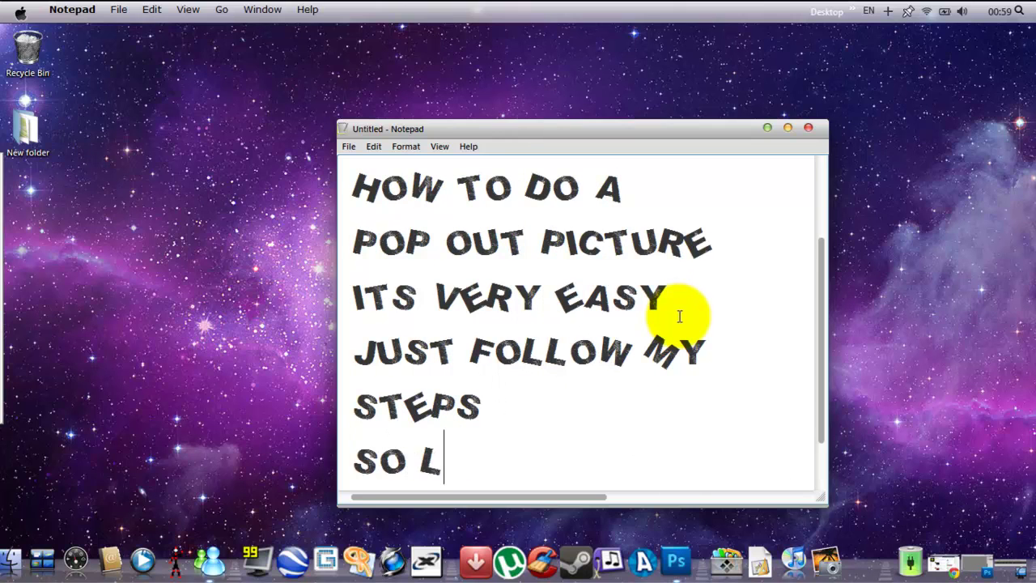
pyautogui.write('WTS')
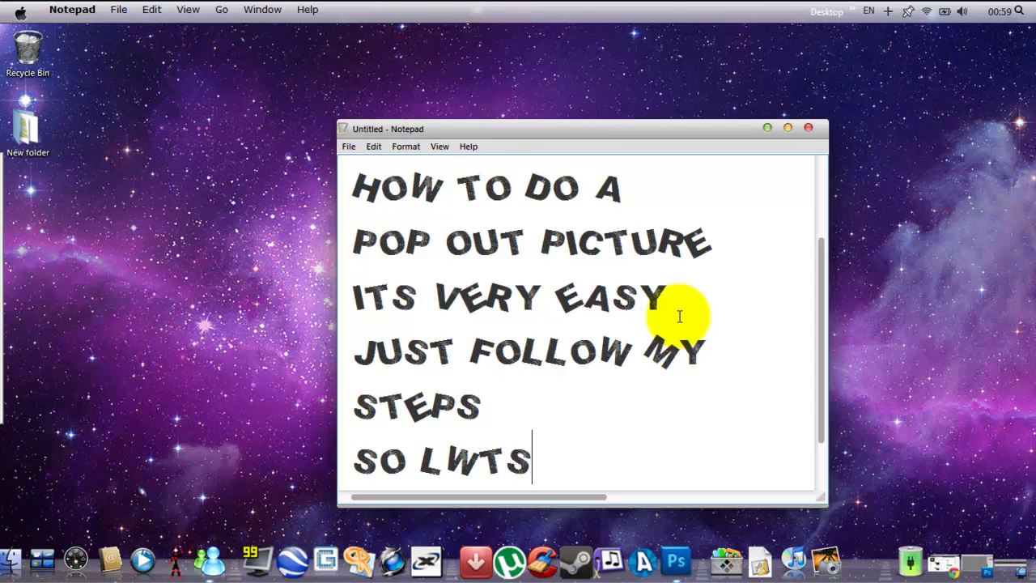
pyautogui.press('BackSpace')
pyautogui.press('BackSpace')
pyautogui.press('BackSpace')
pyautogui.write('ETS S')
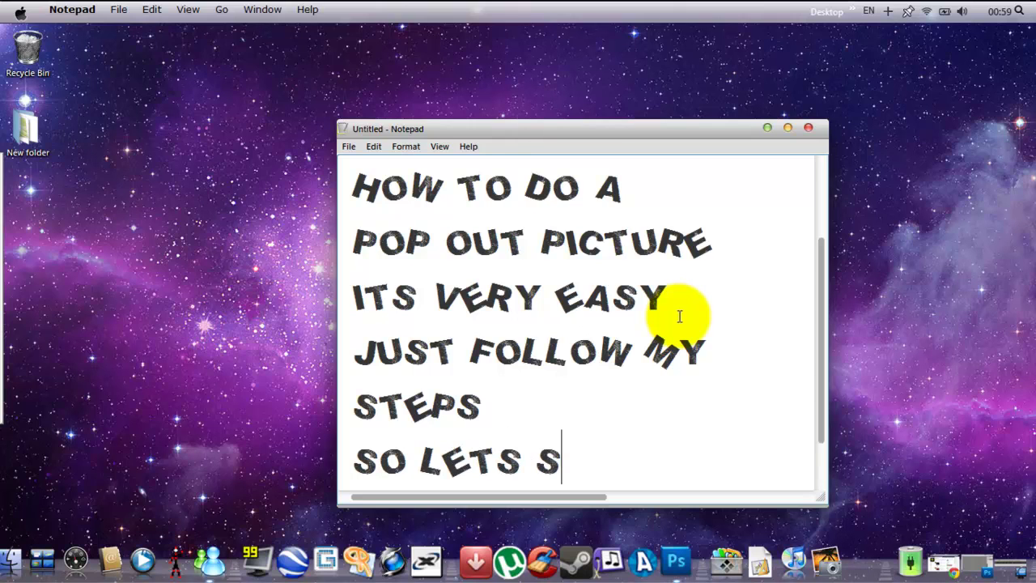
pyautogui.write('TART')
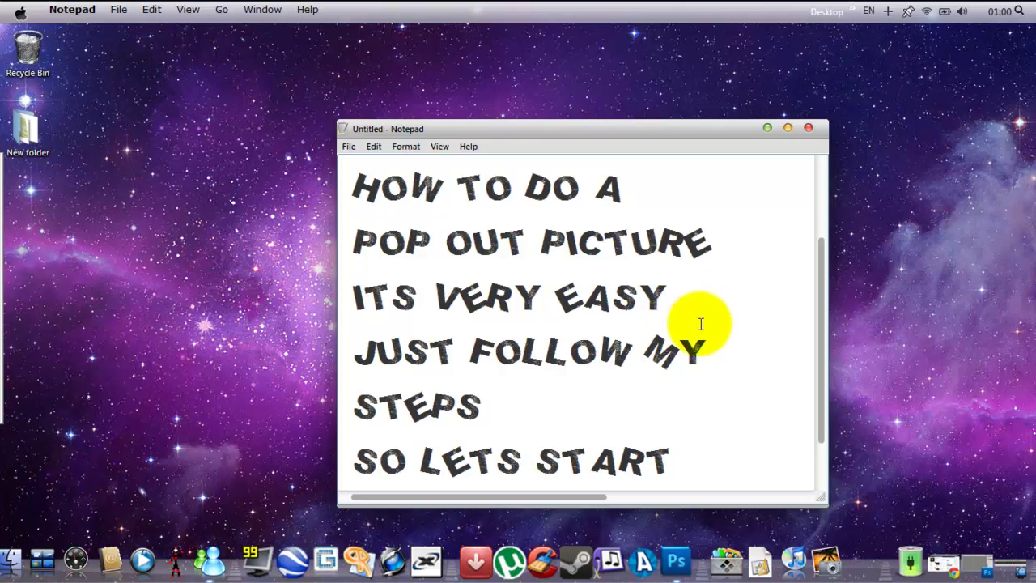
# - Open the vermont-green-trees forest-road photo in Photoshop
pyautogui.click(975, 558)
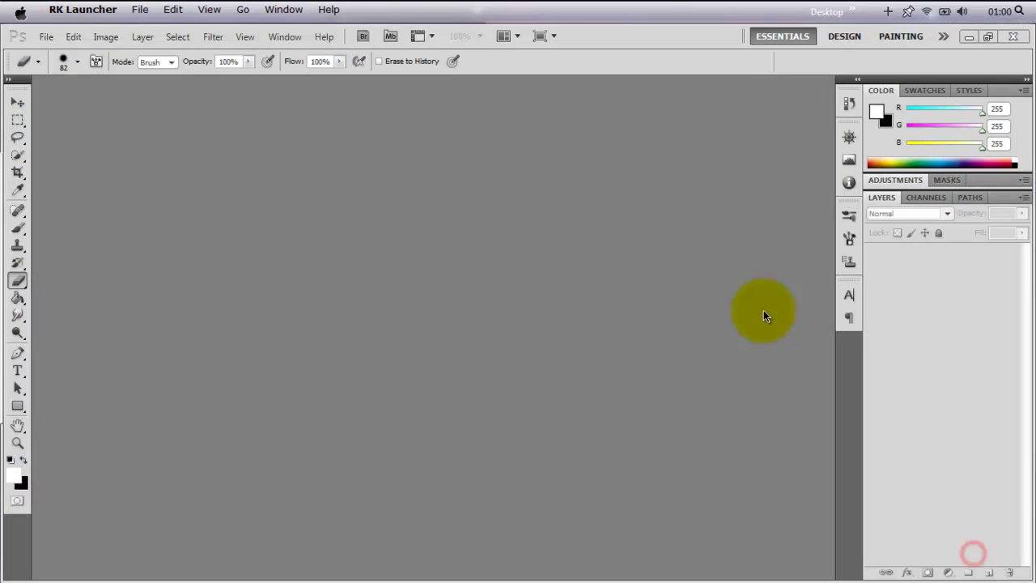
pyautogui.click(46, 37)
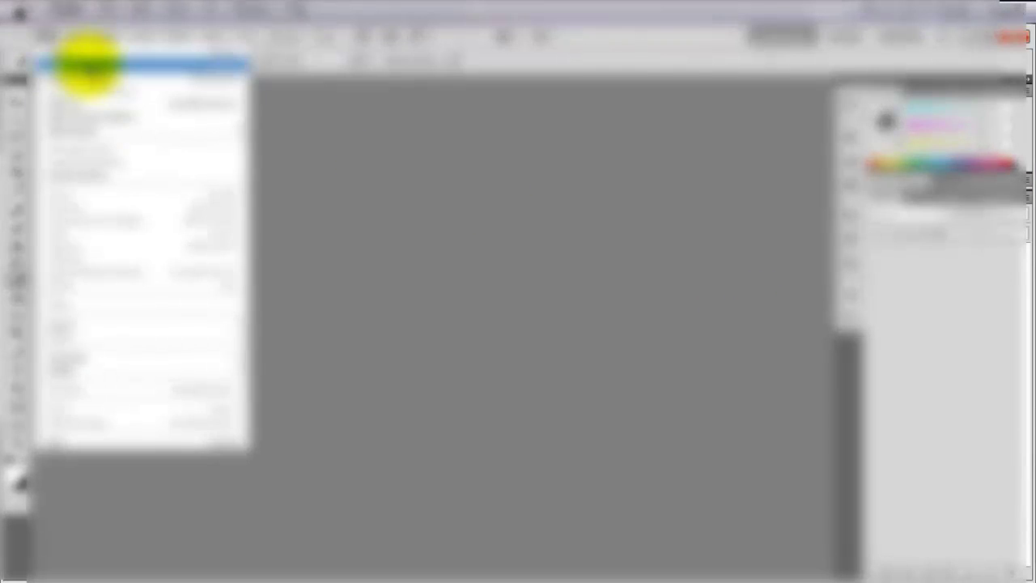
pyautogui.click(80, 62)
pyautogui.moveTo(1008, 113); pyautogui.dragTo(1010, 301)
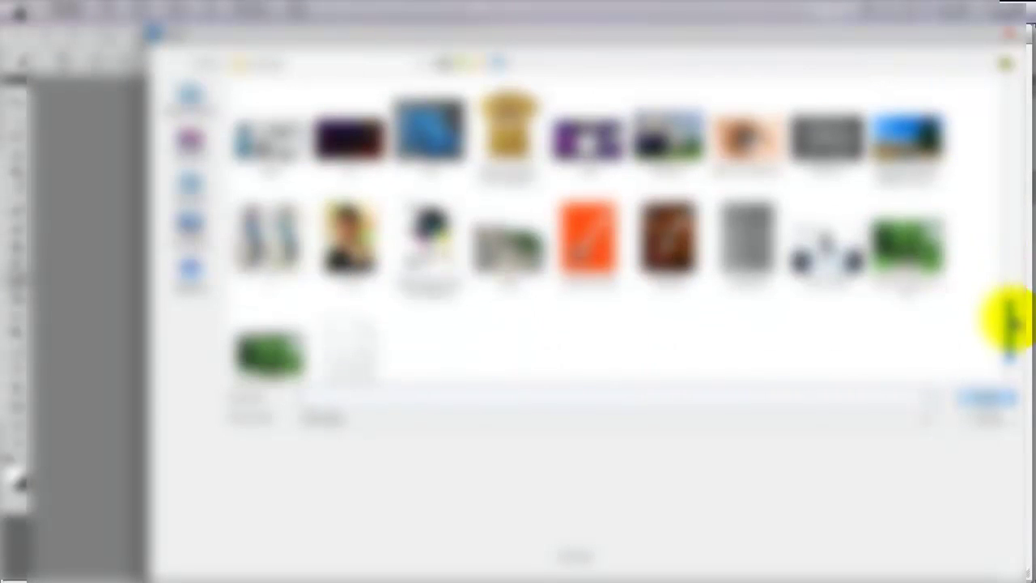
pyautogui.click(989, 395)
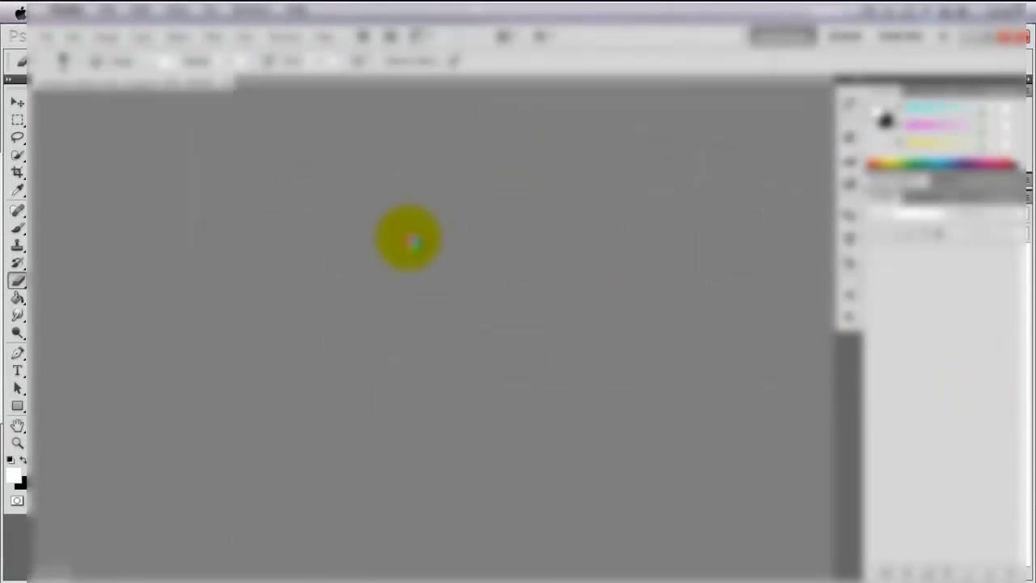
# - Convert the locked Background into a regular layer named 'buck up'
pyautogui.doubleClick(943, 258)
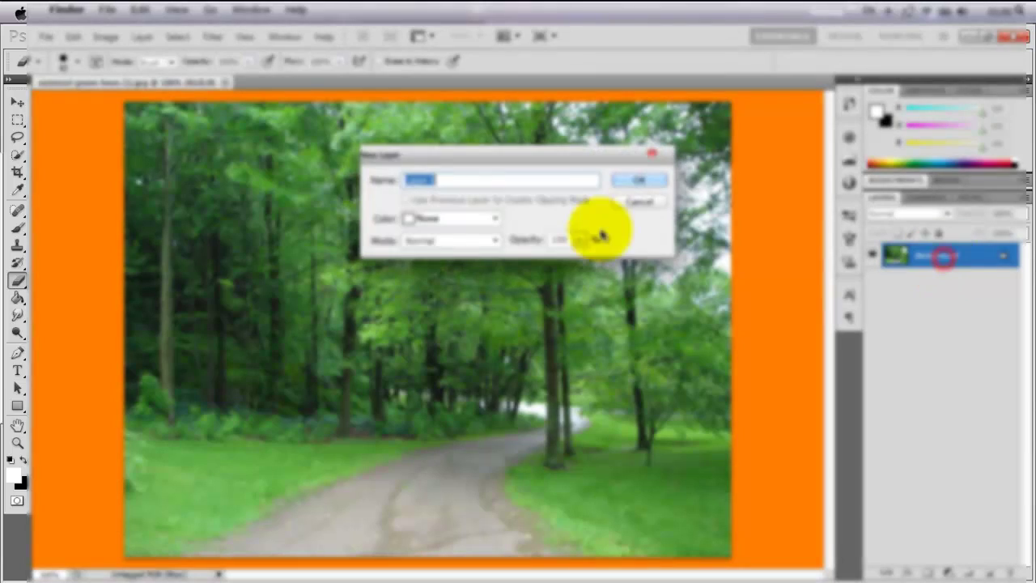
pyautogui.write('make a backup ')
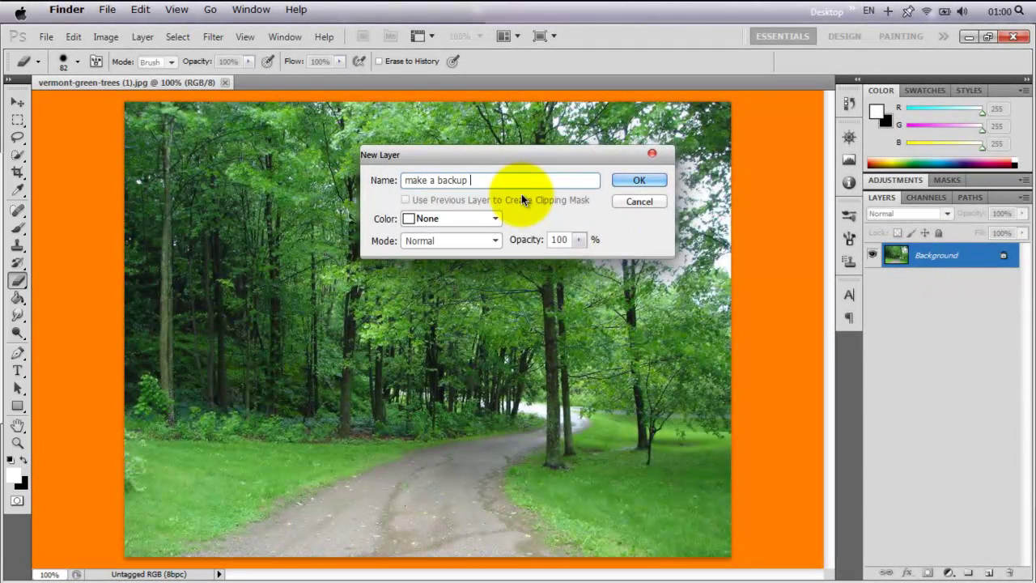
pyautogui.write('file')
pyautogui.press('BackSpace')
pyautogui.press('BackSpace')
pyautogui.press('BackSpace')
pyautogui.press('BackSpace')
pyautogui.press('BackSpace')
pyautogui.press('BackSpace')
pyautogui.write('buck uo')
pyautogui.press('BackSpace')
pyautogui.write('p')
pyautogui.press('Return')
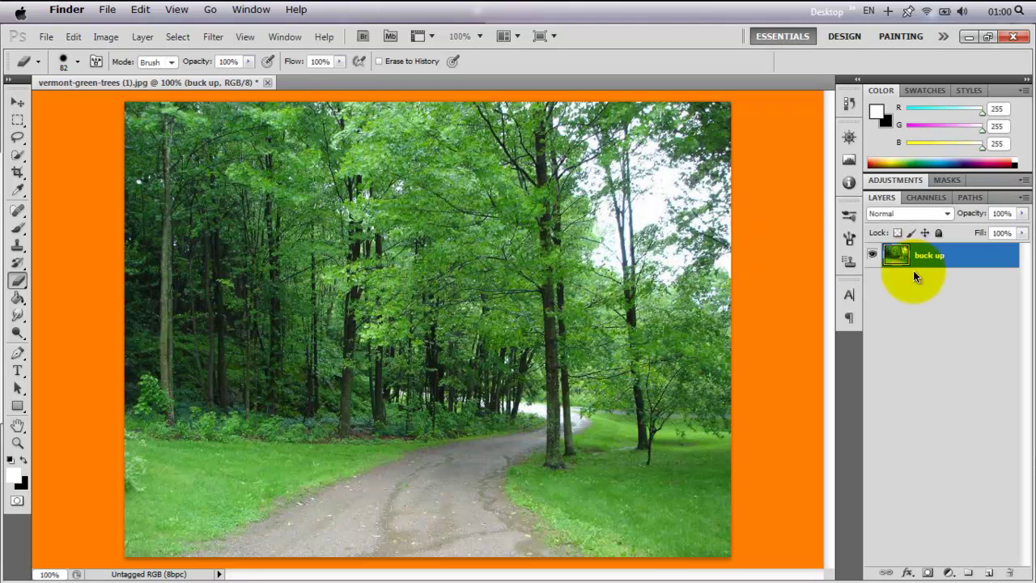
# - Rename the 'buck up' layer to 'backup'
pyautogui.doubleClick(920, 265)
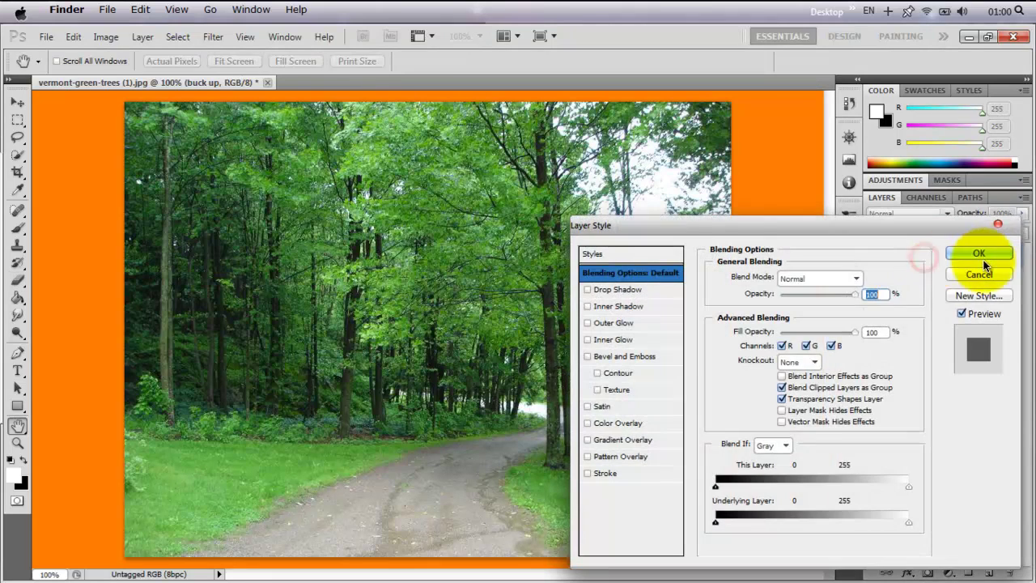
pyautogui.click(981, 273)
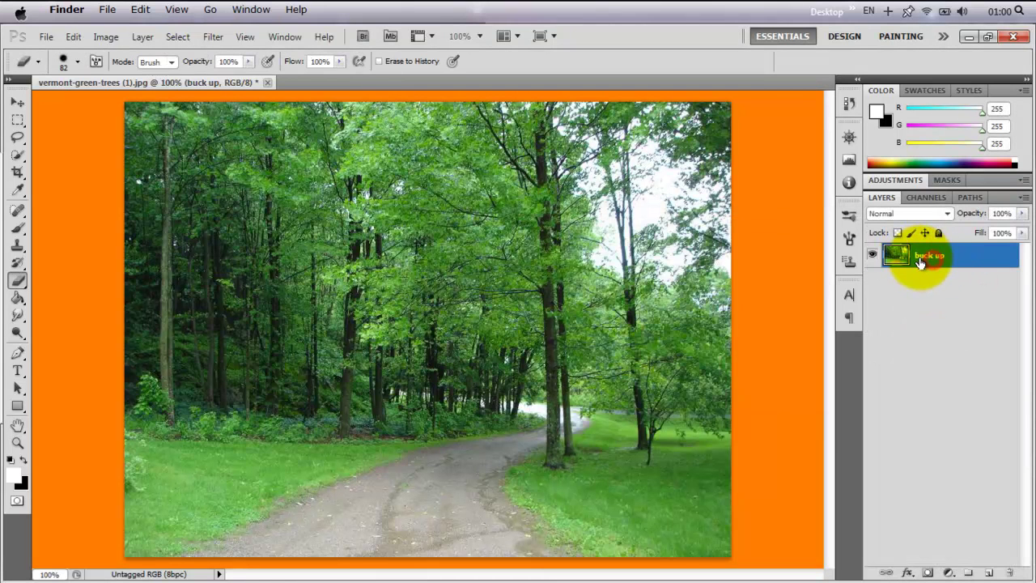
pyautogui.click(918, 258)
pyautogui.doubleClick(920, 258)
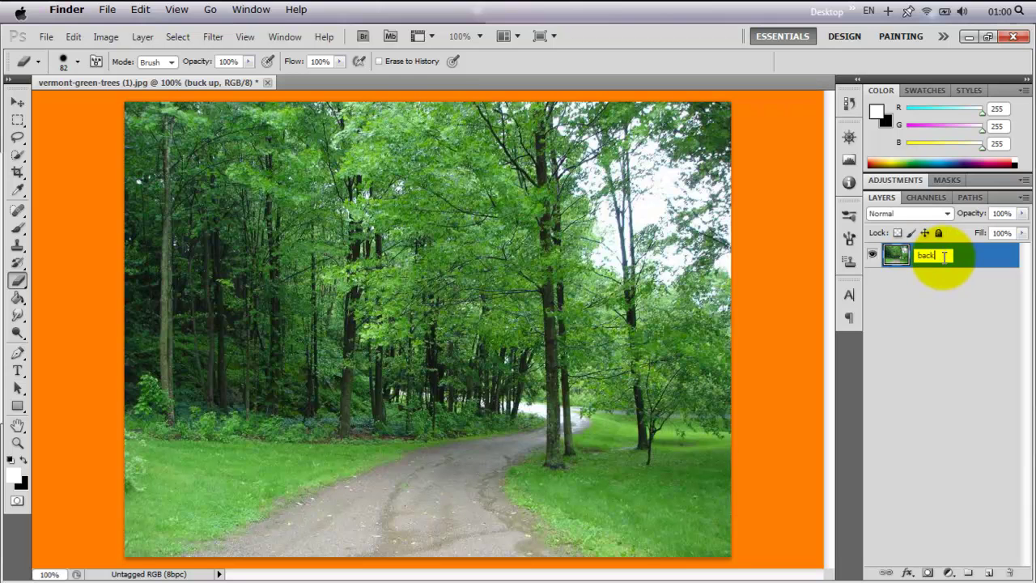
pyautogui.click(921, 276)
pyautogui.click(933, 257)
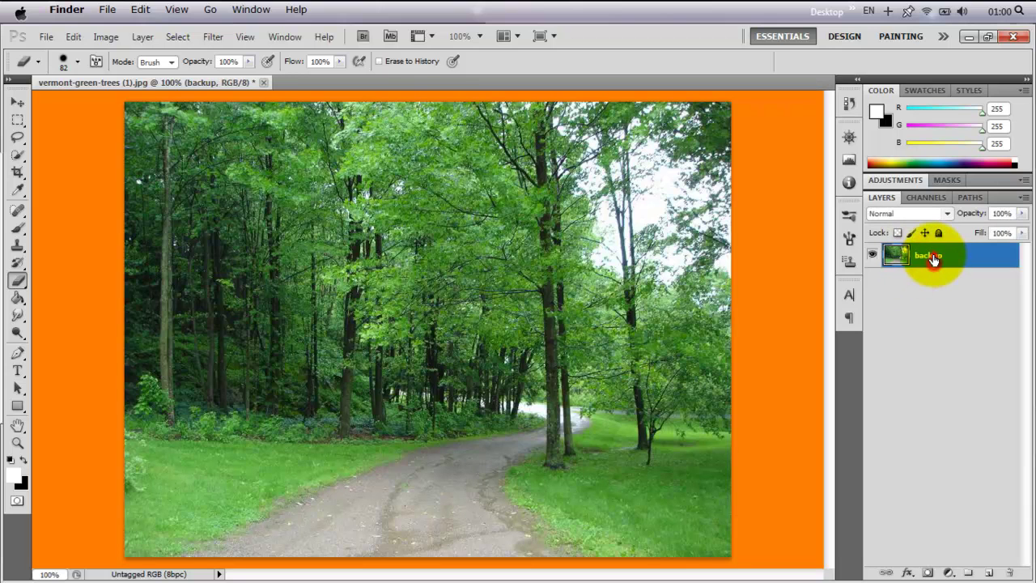
# - Duplicate the backup layer and name the copy 'background'
pyautogui.hotkey('ctrl', 'j')
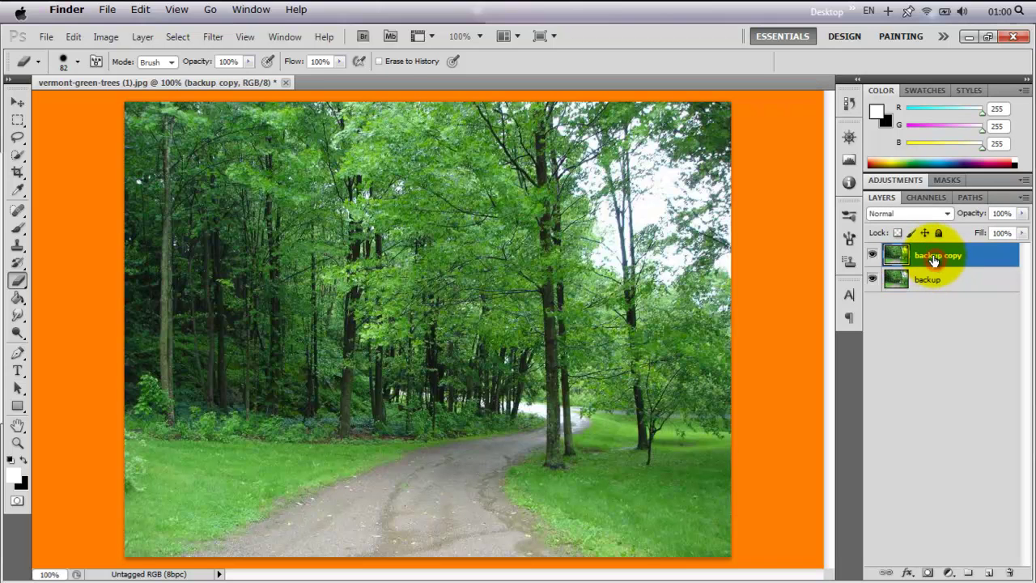
pyautogui.click(939, 233)
pyautogui.doubleClick(939, 256)
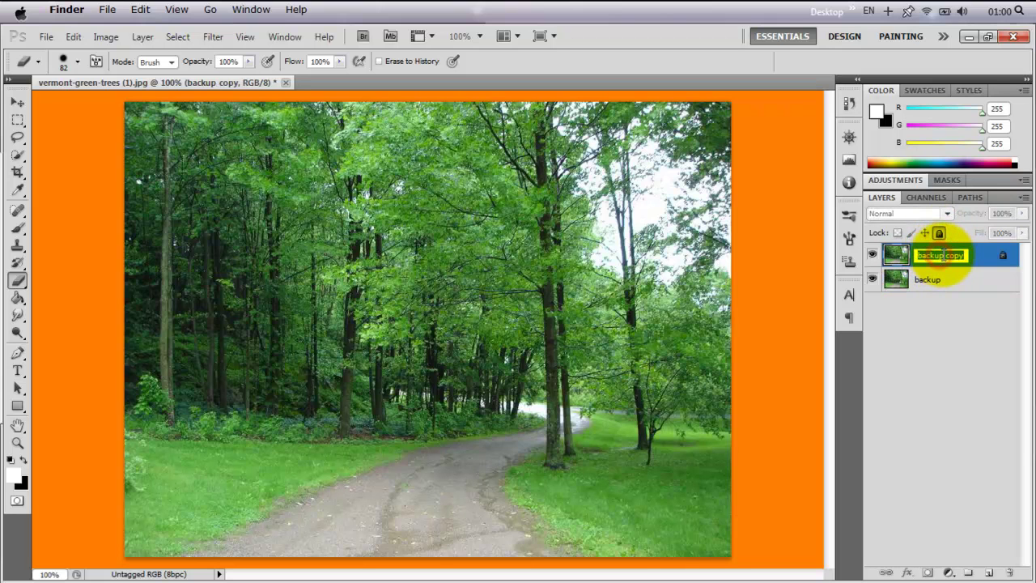
pyautogui.write('background')
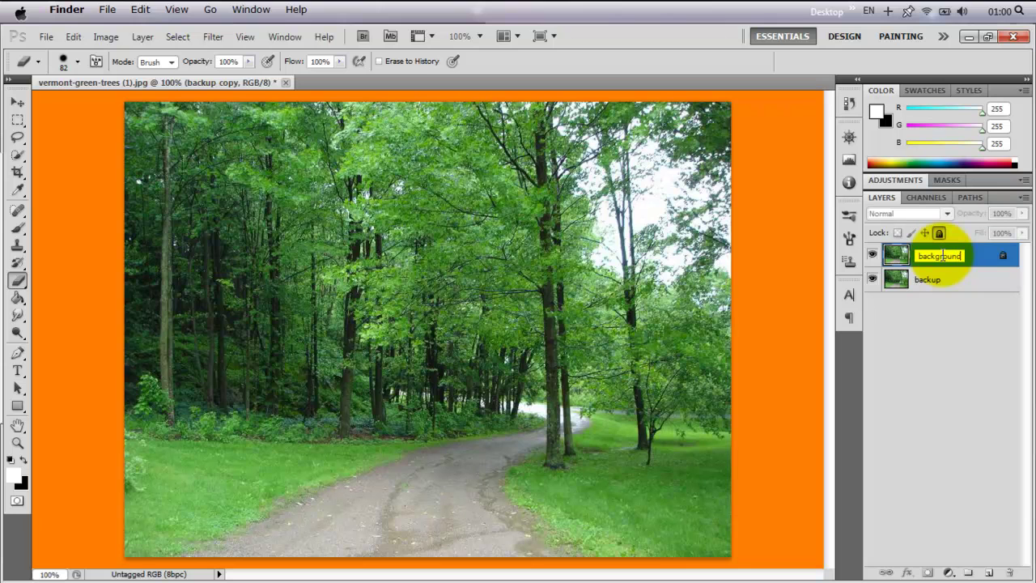
pyautogui.click(960, 324)
pyautogui.click(939, 233)
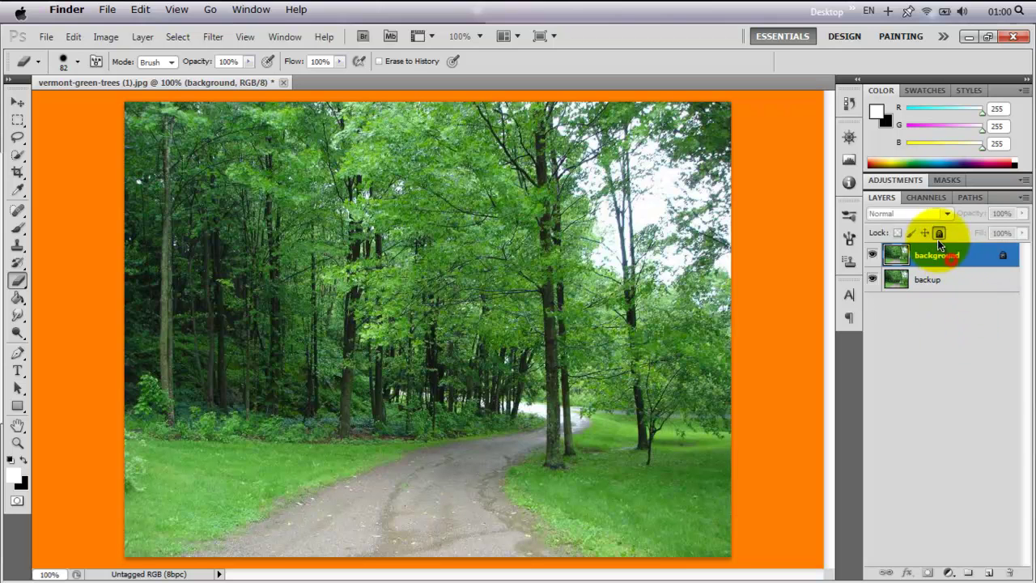
pyautogui.click(934, 328)
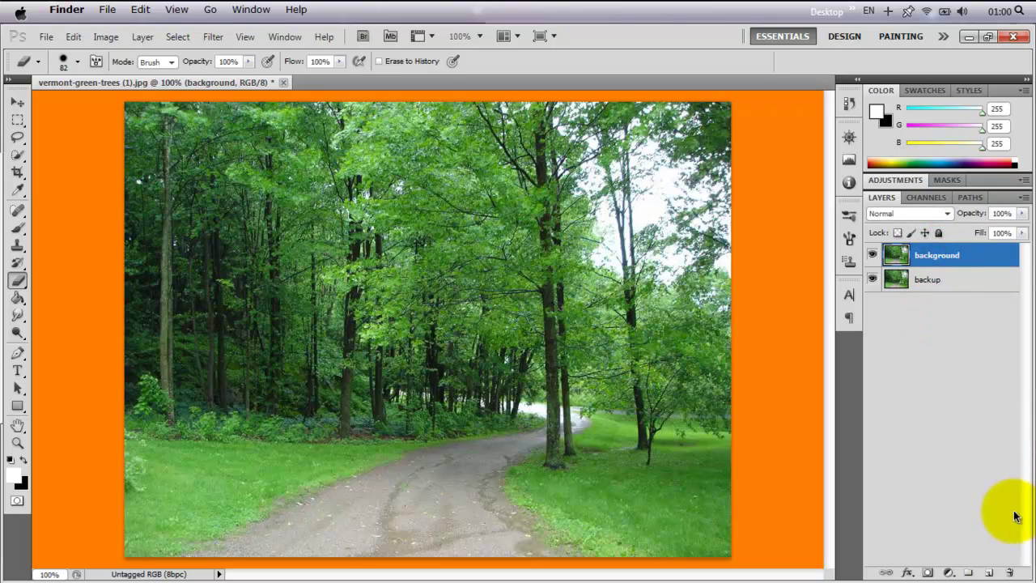
# - Add a new Layer 1 and draw a rectangular selection inset from the photo's edges
pyautogui.click(989, 573)
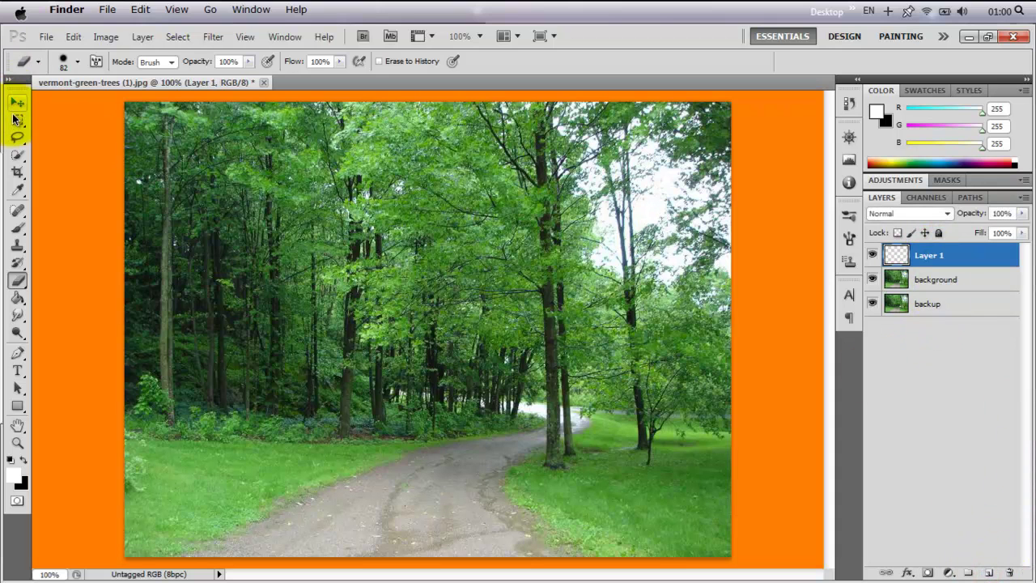
pyautogui.click(17, 119)
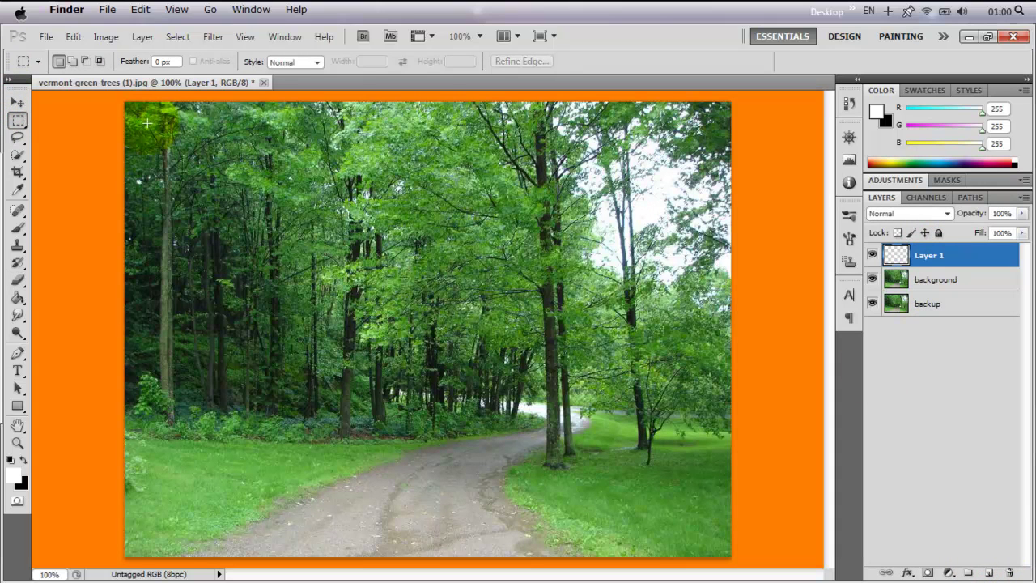
pyautogui.moveTo(150, 126); pyautogui.dragTo(643, 484)
pyautogui.moveTo(701, 531); pyautogui.dragTo(703, 534)
# - Hide the background layer and lock the backup layer completely
pyautogui.click(871, 304)
pyautogui.click(872, 280)
pyautogui.click(907, 304)
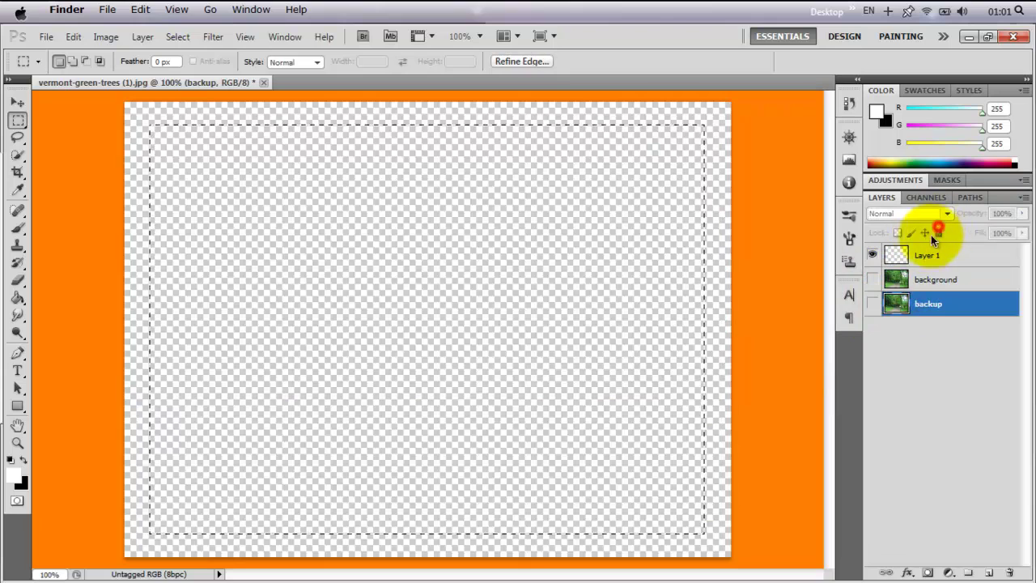
pyautogui.click(872, 304)
pyautogui.click(940, 233)
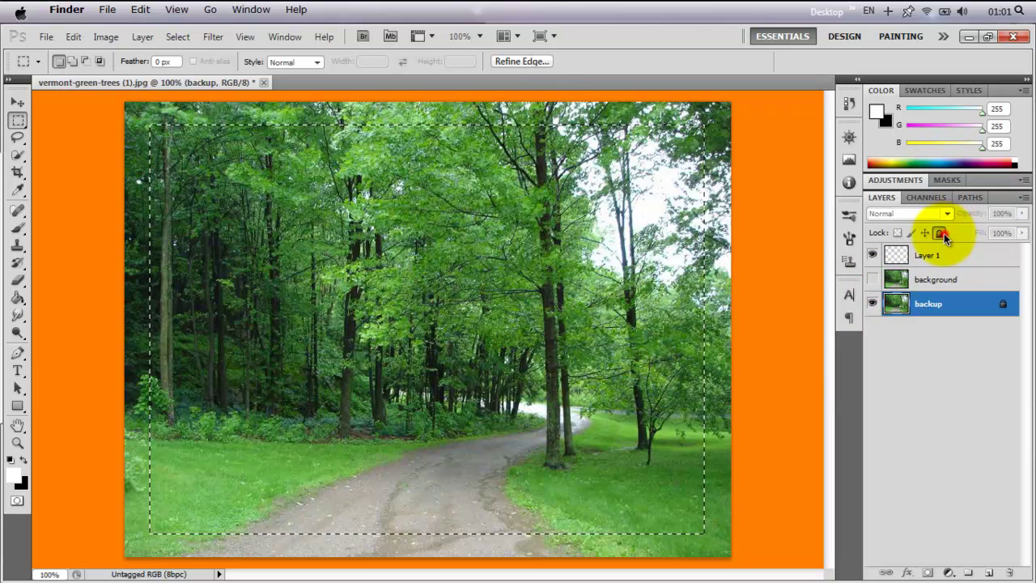
# - On Layer 1, fill the inverted border strip with white, deselect, and reshow the background photo
pyautogui.click(872, 303)
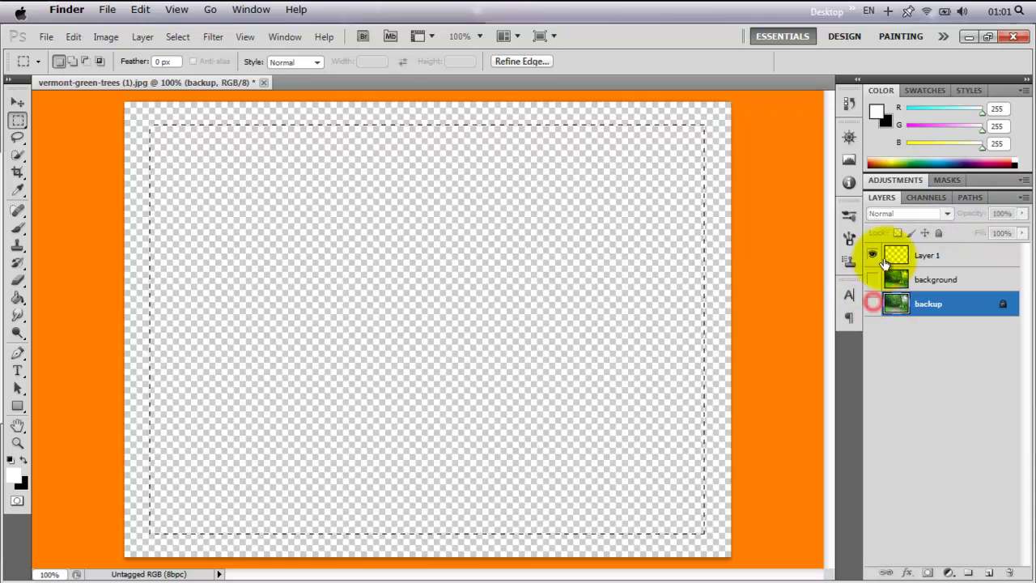
pyautogui.click(891, 252)
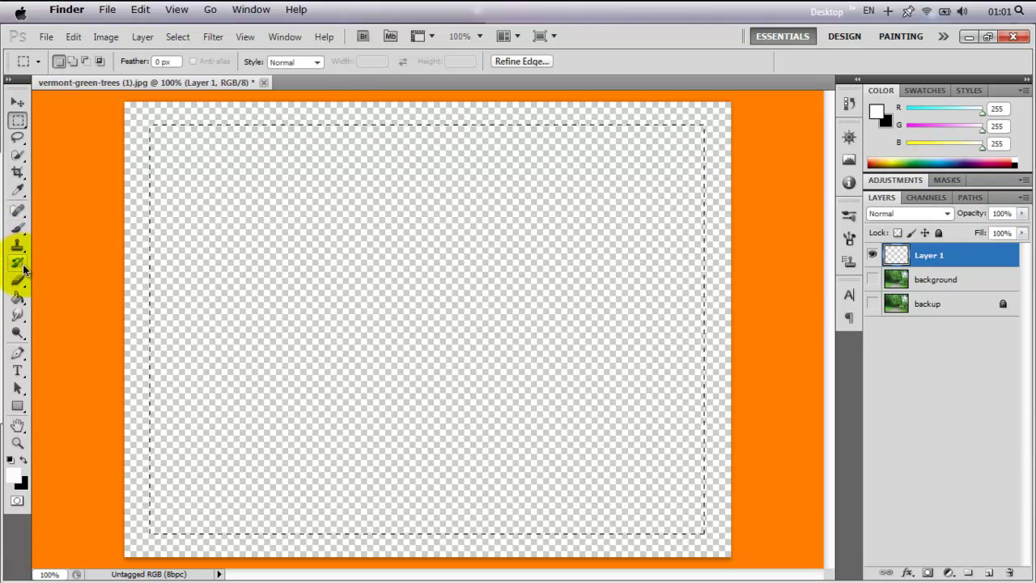
pyautogui.click(17, 297)
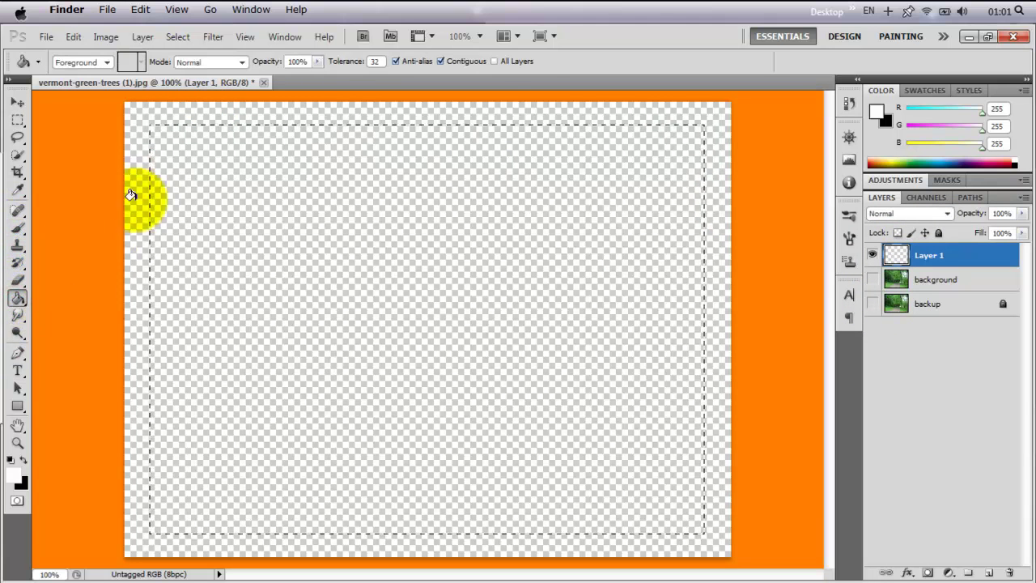
pyautogui.click(183, 38)
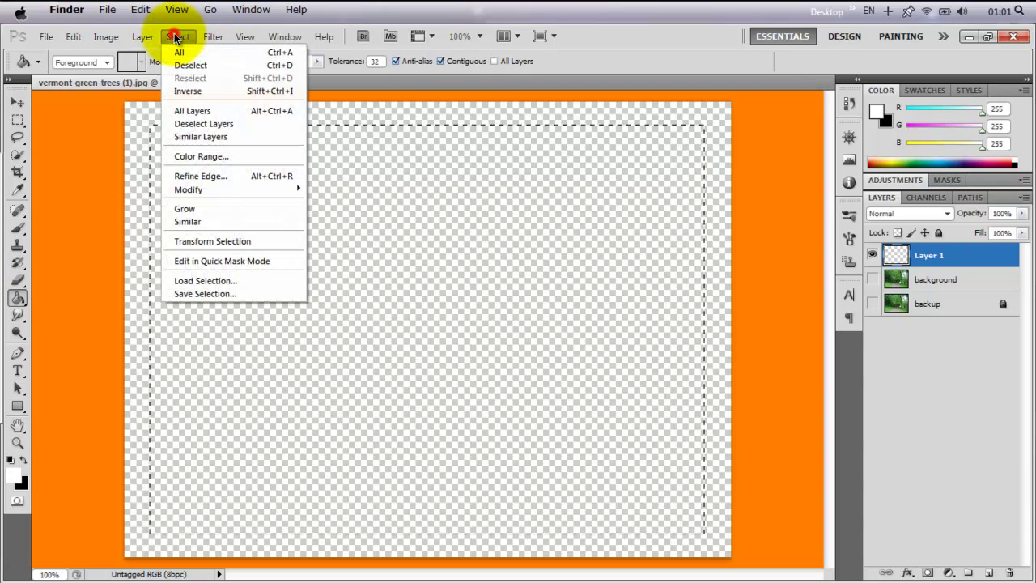
pyautogui.click(224, 91)
pyautogui.click(154, 108)
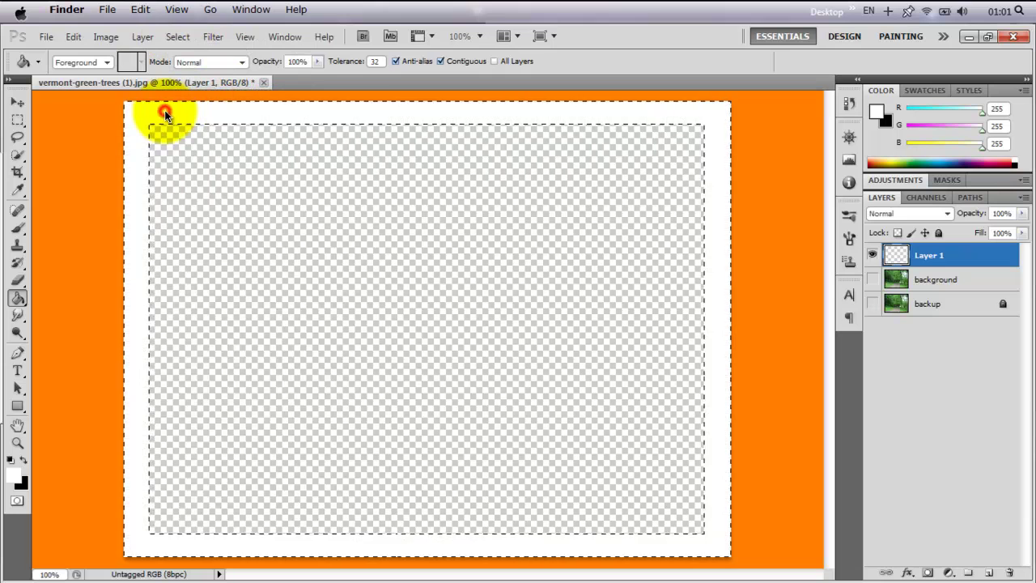
pyautogui.click(178, 36)
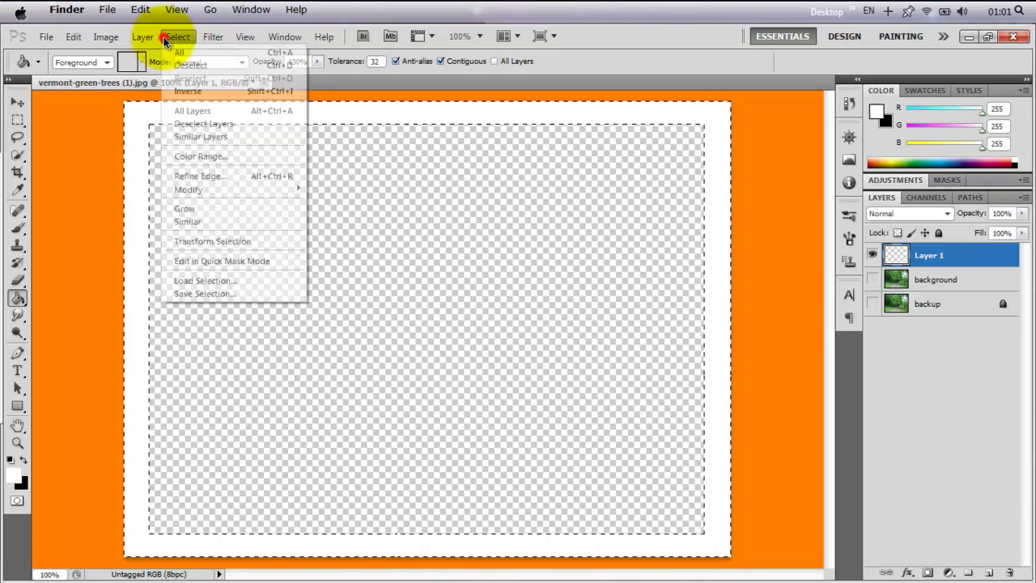
pyautogui.click(191, 65)
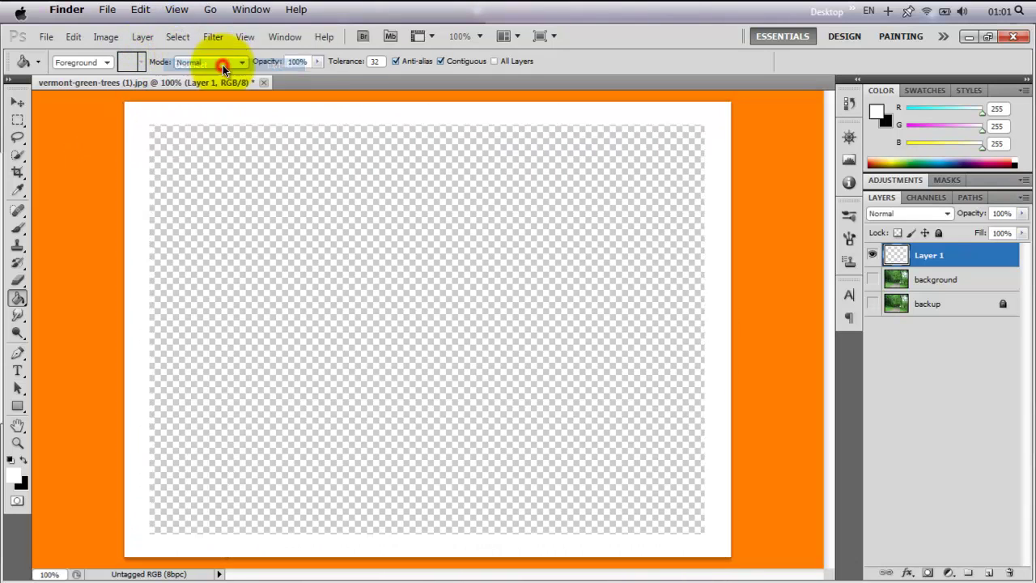
pyautogui.click(872, 280)
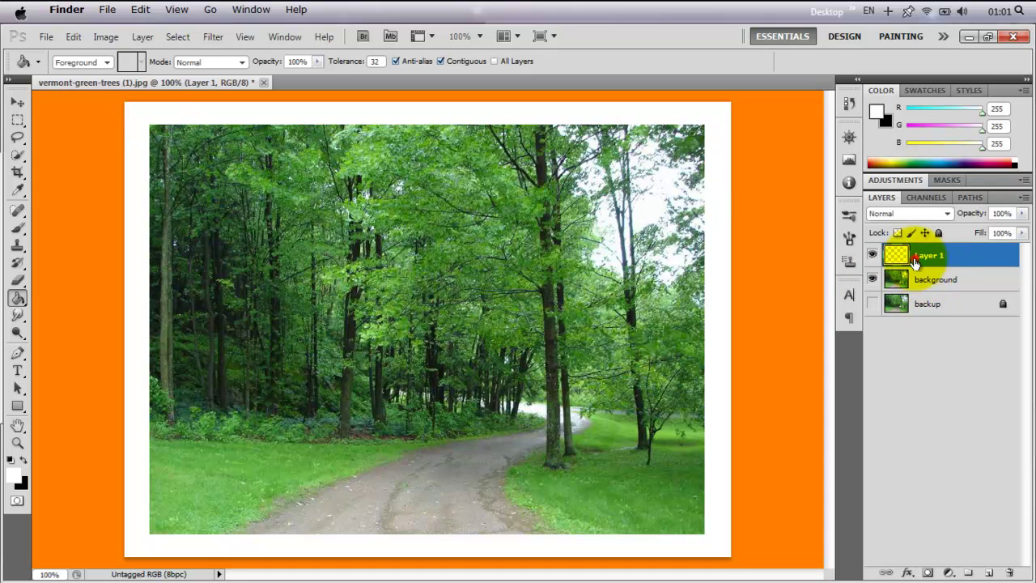
# - Distort the white frame's corners to tilt it about 4.7° at roughly 87% by 91%
pyautogui.click(72, 37)
pyautogui.moveTo(94, 306)
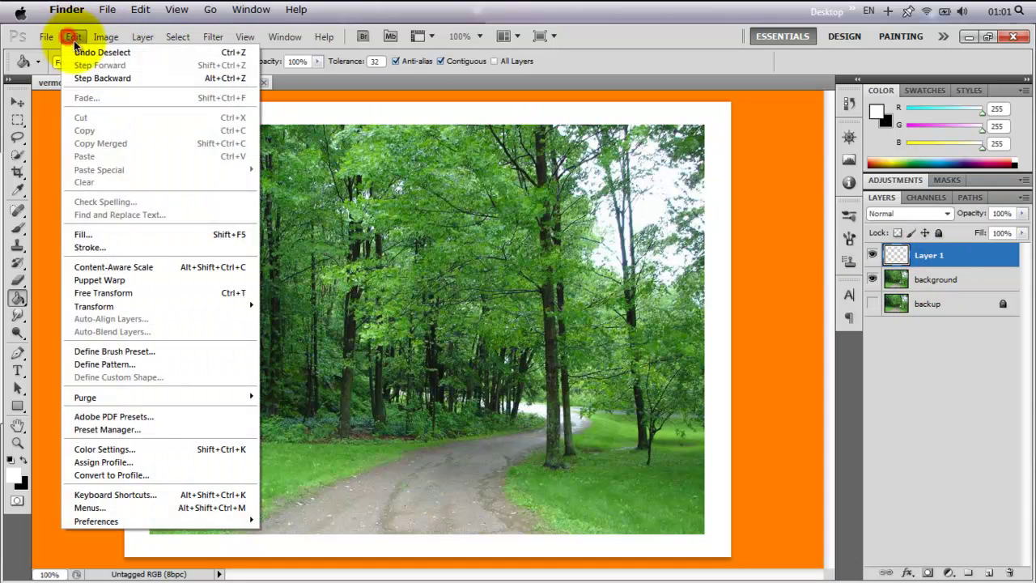
pyautogui.click(168, 308)
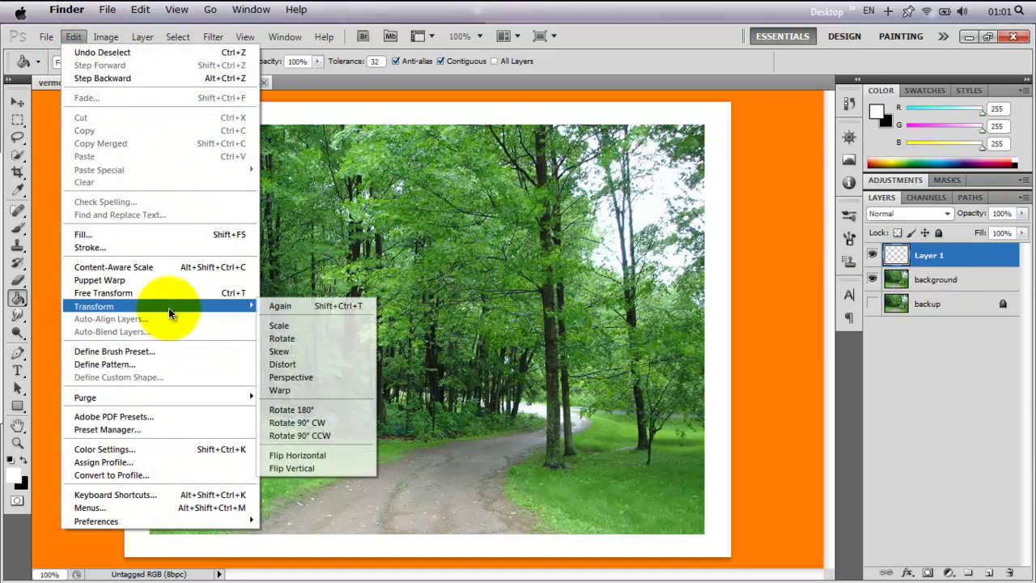
pyautogui.click(335, 366)
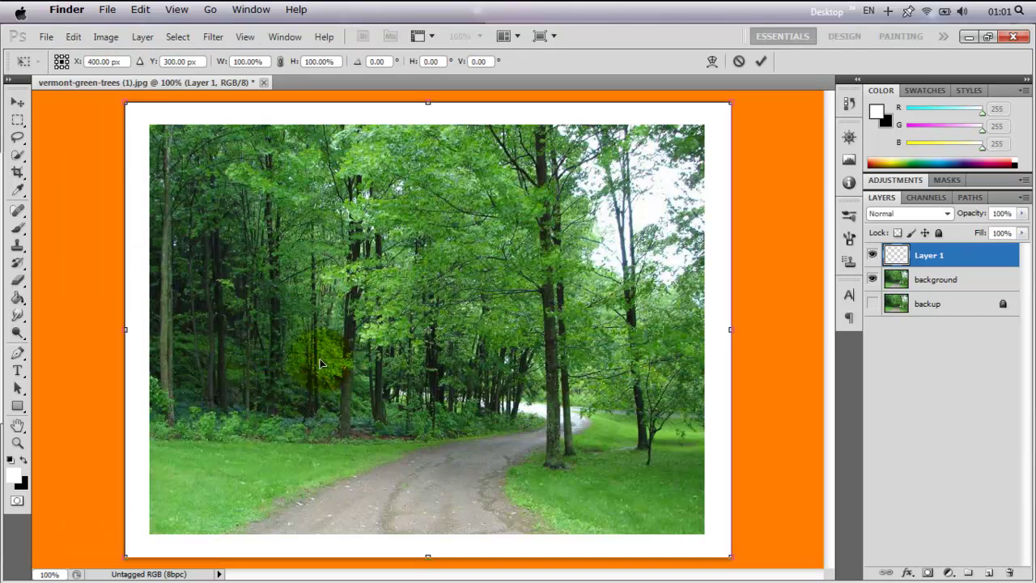
pyautogui.moveTo(125, 102)
pyautogui.mouseDown()
pyautogui.moveTo(283, 128)
pyautogui.moveTo(247, 127)
pyautogui.mouseUp()
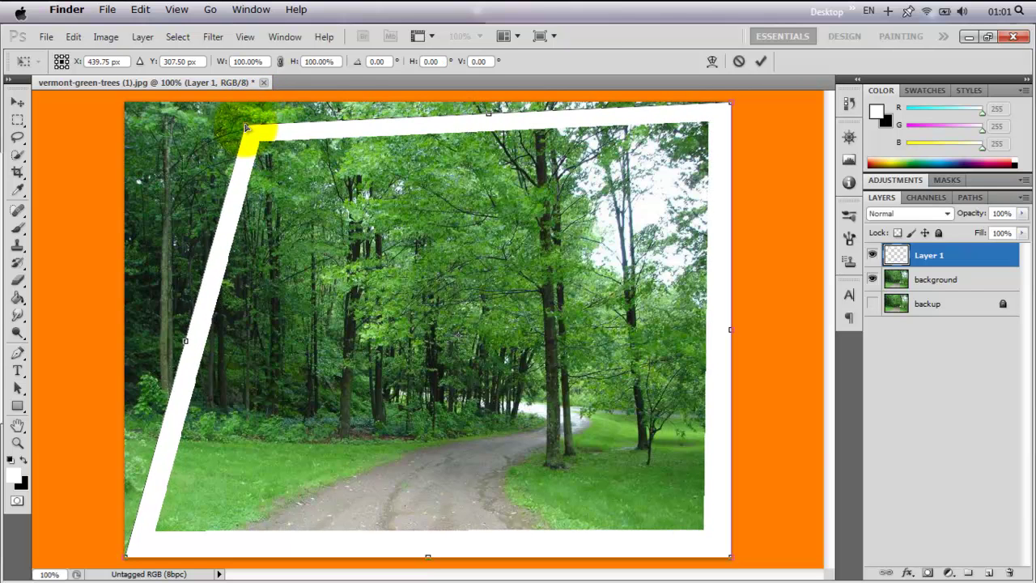
pyautogui.moveTo(125, 555)
pyautogui.mouseDown()
pyautogui.moveTo(219, 459)
pyautogui.moveTo(202, 459)
pyautogui.mouseUp()
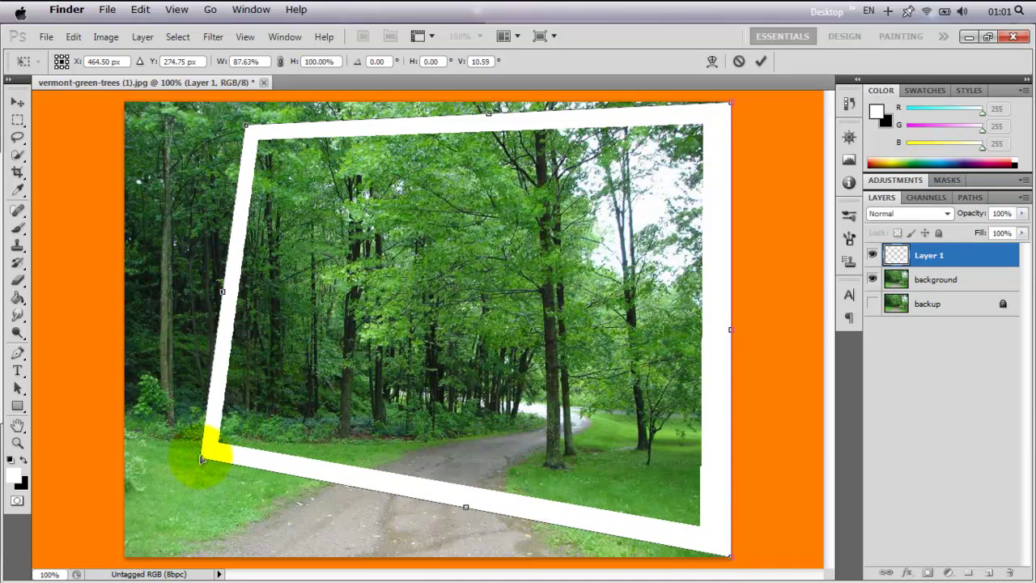
pyautogui.moveTo(731, 557); pyautogui.dragTo(718, 500)
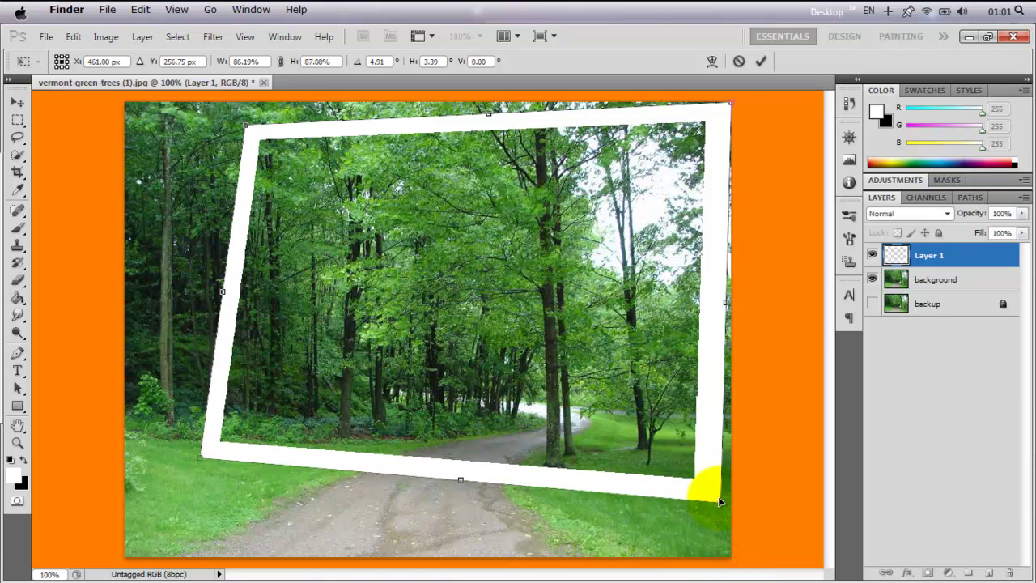
pyautogui.moveTo(245, 125)
pyautogui.mouseDown()
pyautogui.moveTo(183, 118)
pyautogui.moveTo(206, 120)
pyautogui.mouseUp()
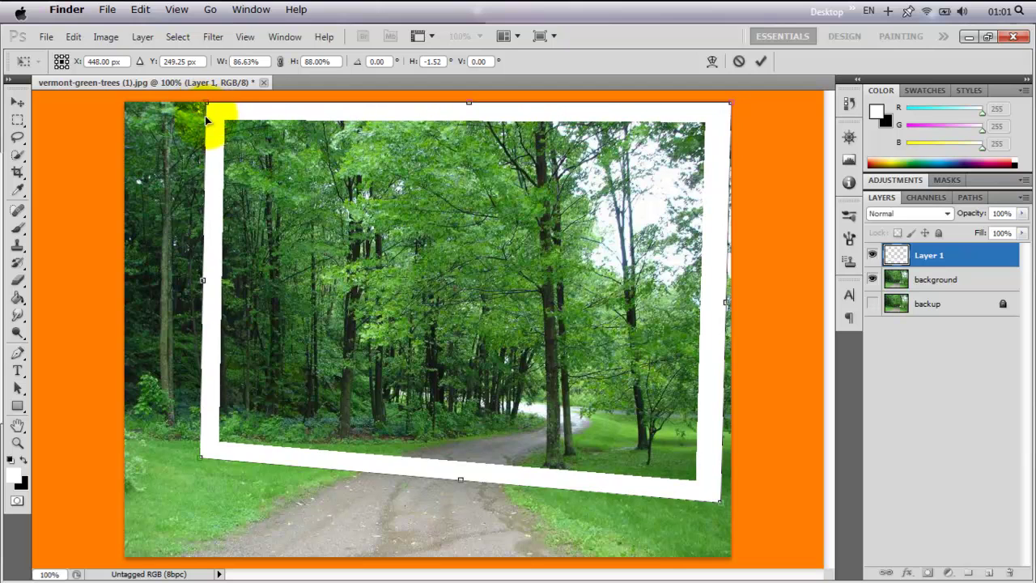
pyautogui.moveTo(201, 458); pyautogui.dragTo(192, 470)
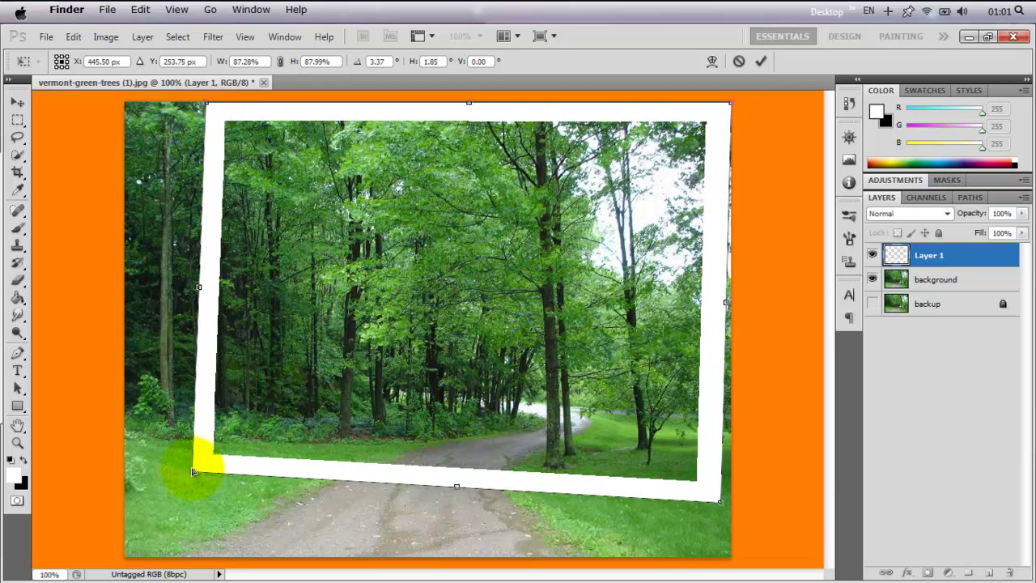
pyautogui.moveTo(209, 107); pyautogui.dragTo(213, 119)
pyautogui.moveTo(719, 502); pyautogui.dragTo(712, 511)
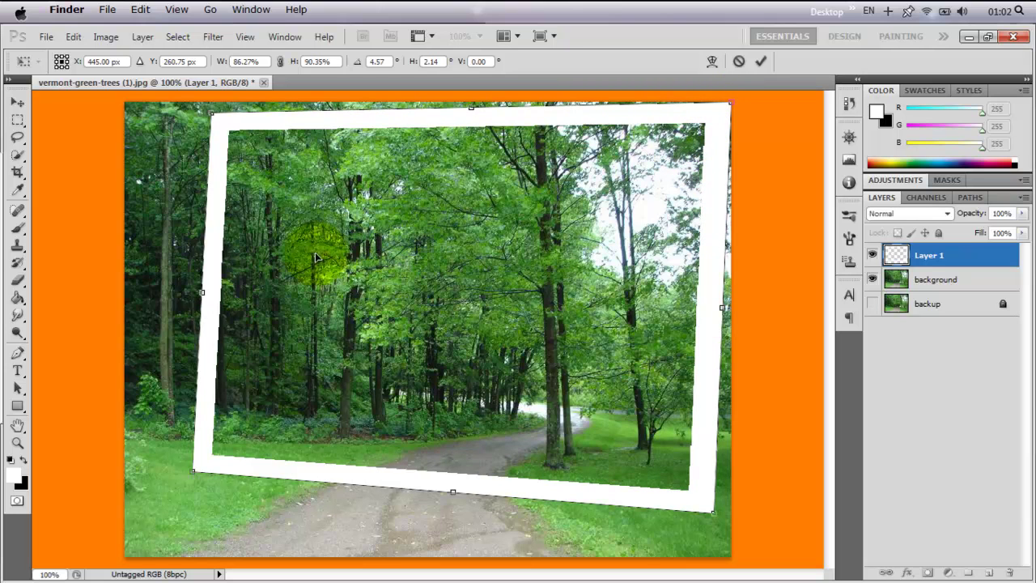
pyautogui.moveTo(715, 518); pyautogui.dragTo(719, 518)
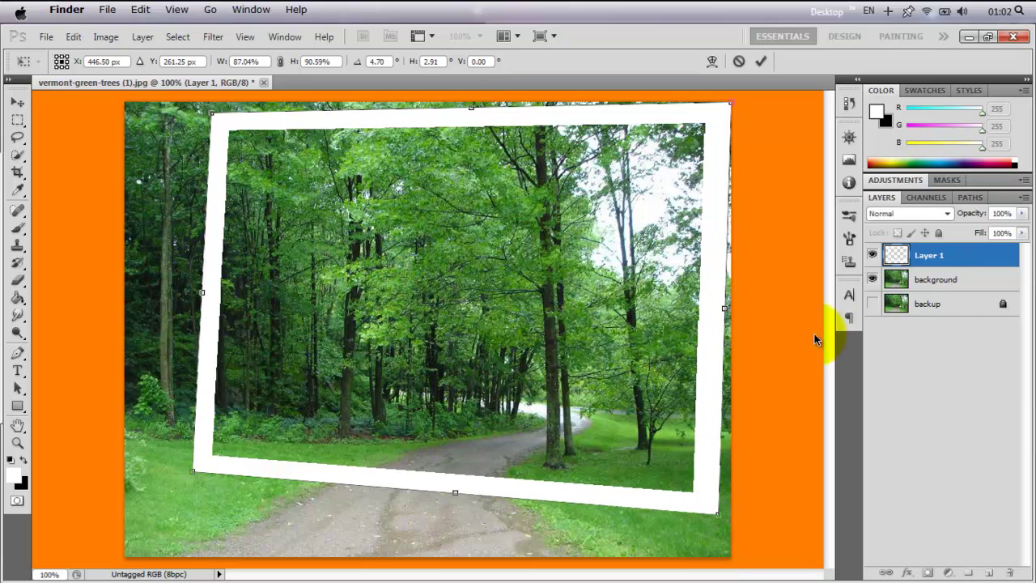
# - Apply the frame distortion and duplicate the background layer as 'in frame'
pyautogui.click(945, 285)
pyautogui.press('Return')
pyautogui.click(913, 283)
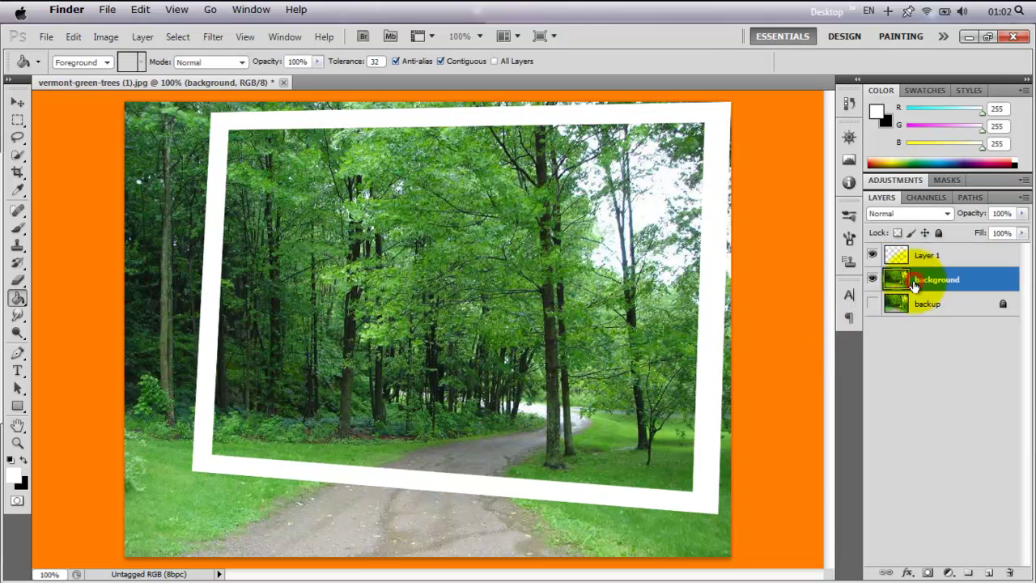
pyautogui.hotkey('ctrl', 'j')
pyautogui.write('in frame')
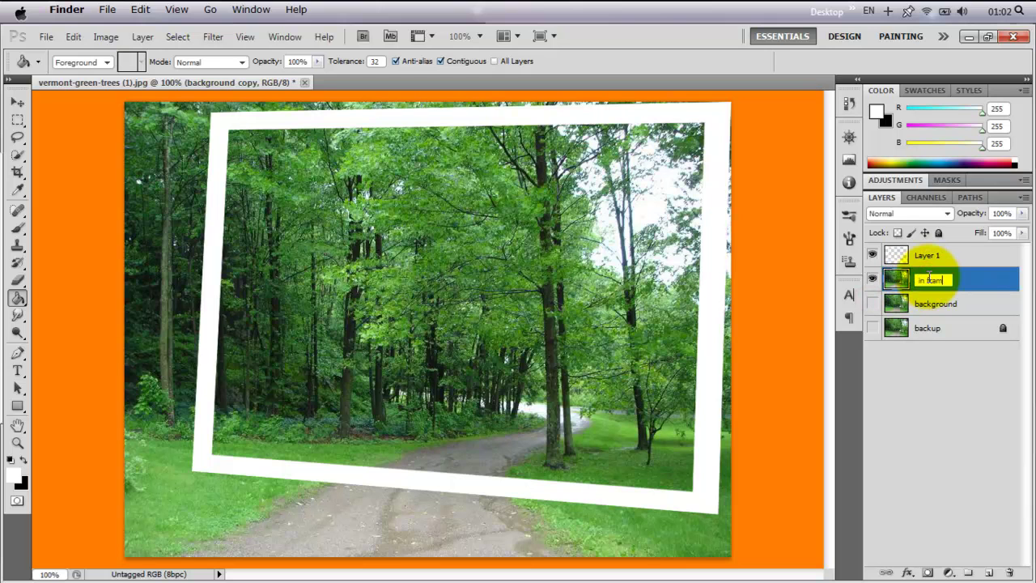
pyautogui.click(954, 302)
pyautogui.click(948, 280)
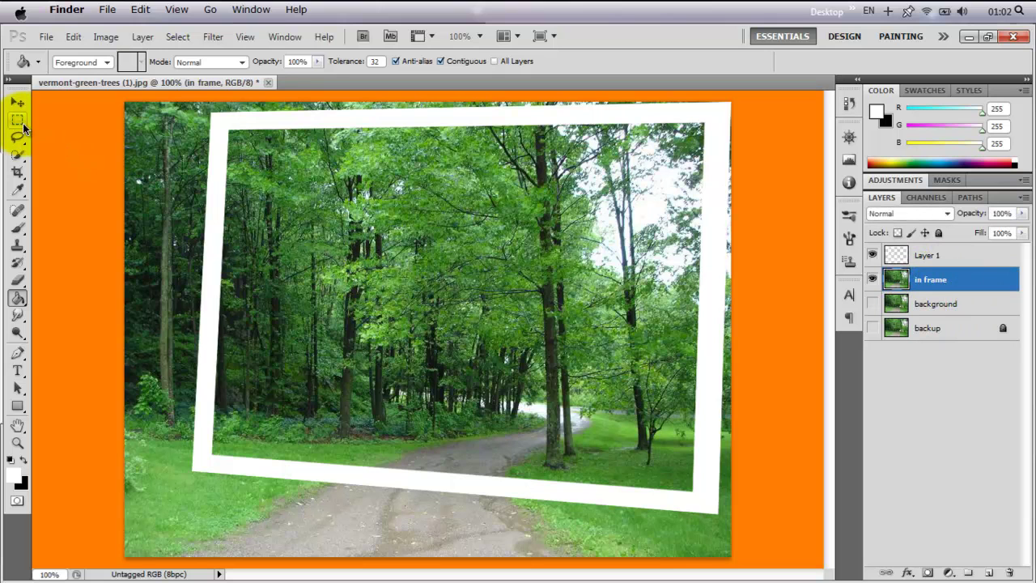
pyautogui.click(19, 281)
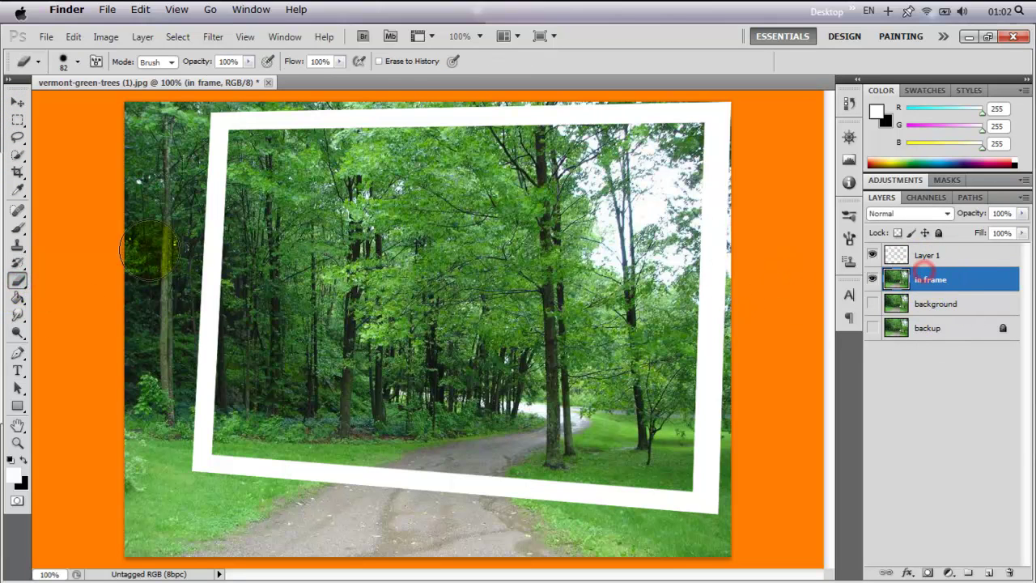
# - Erase the forest outside the white frame on 'in frame' with a 98 px, 92% hardness eraser
pyautogui.rightClick(235, 217)
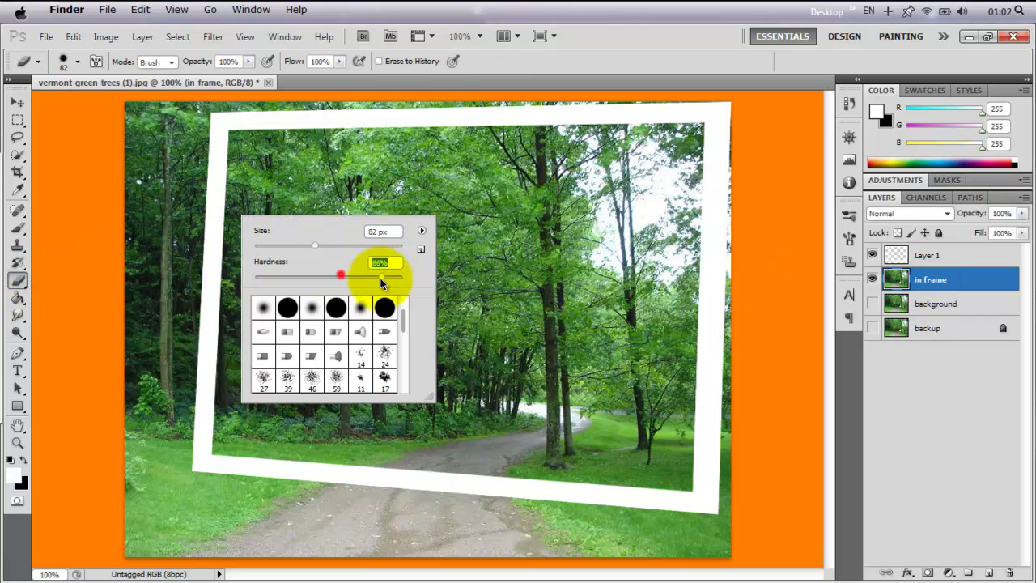
pyautogui.moveTo(381, 278); pyautogui.dragTo(390, 277)
pyautogui.moveTo(315, 241); pyautogui.dragTo(328, 243)
pyautogui.moveTo(182, 174)
pyautogui.mouseDown()
pyautogui.moveTo(146, 127)
pyautogui.moveTo(212, 146)
pyautogui.moveTo(205, 356)
pyautogui.moveTo(161, 337)
pyautogui.moveTo(172, 515)
pyautogui.moveTo(213, 567)
pyautogui.moveTo(779, 567)
pyautogui.moveTo(694, 571)
pyautogui.moveTo(704, 559)
pyautogui.moveTo(678, 551)
pyautogui.moveTo(551, 563)
pyautogui.moveTo(462, 543)
pyautogui.moveTo(371, 548)
pyautogui.moveTo(243, 527)
pyautogui.moveTo(208, 531)
pyautogui.moveTo(789, 579)
pyautogui.moveTo(788, 498)
pyautogui.mouseUp()
pyautogui.moveTo(787, 463); pyautogui.dragTo(786, 410)
pyautogui.moveTo(788, 363); pyautogui.dragTo(788, 315)
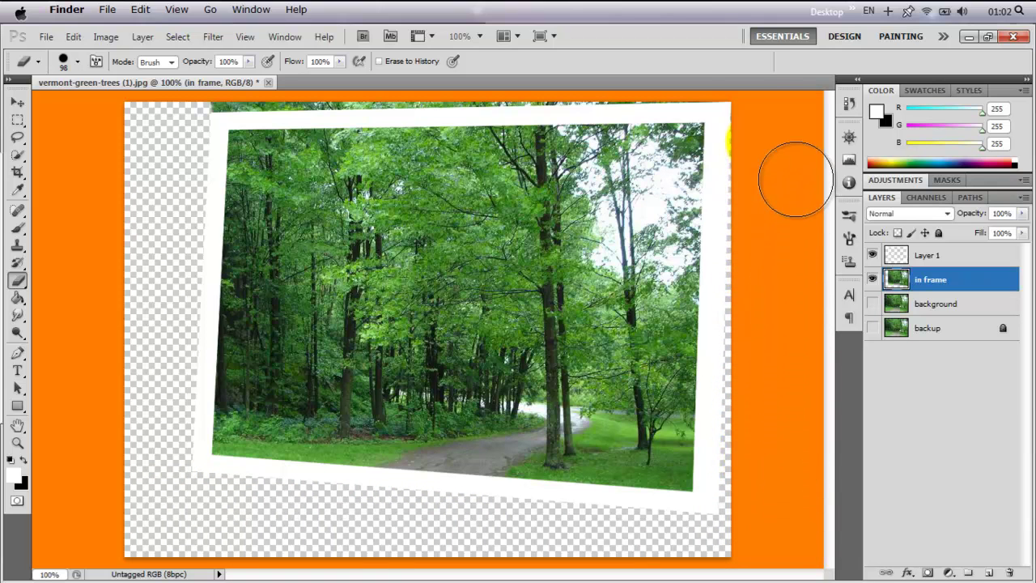
pyautogui.moveTo(796, 179); pyautogui.dragTo(790, 135)
pyautogui.rightClick(768, 116)
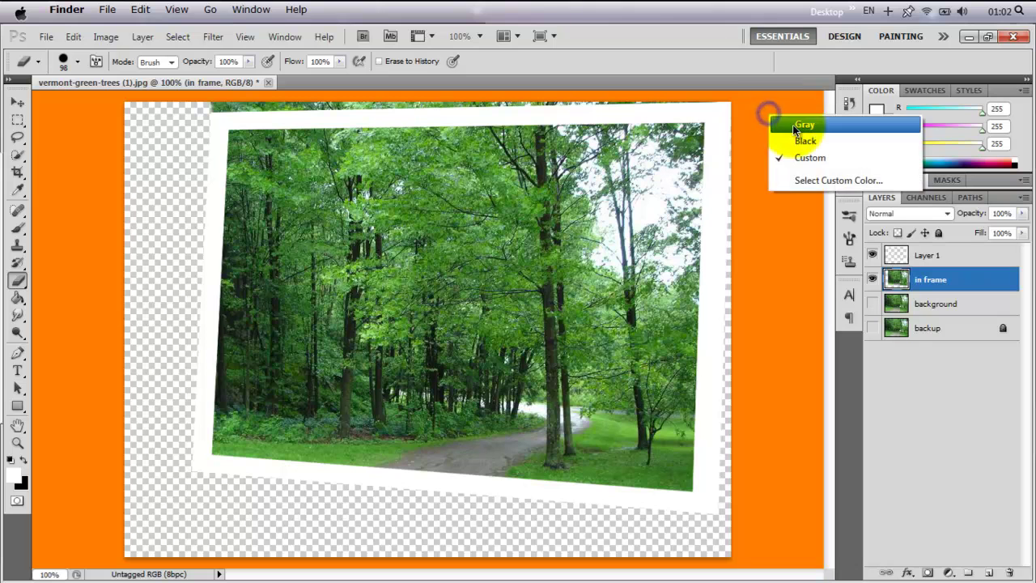
pyautogui.rightClick(716, 149)
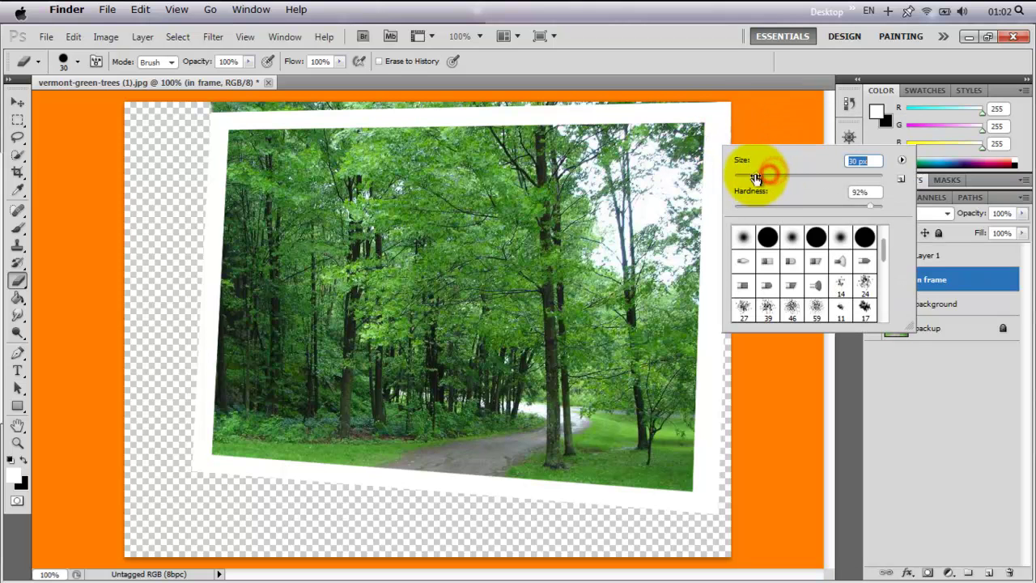
pyautogui.moveTo(701, 105)
pyautogui.mouseDown()
pyautogui.moveTo(208, 107)
pyautogui.moveTo(197, 155)
pyautogui.mouseUp()
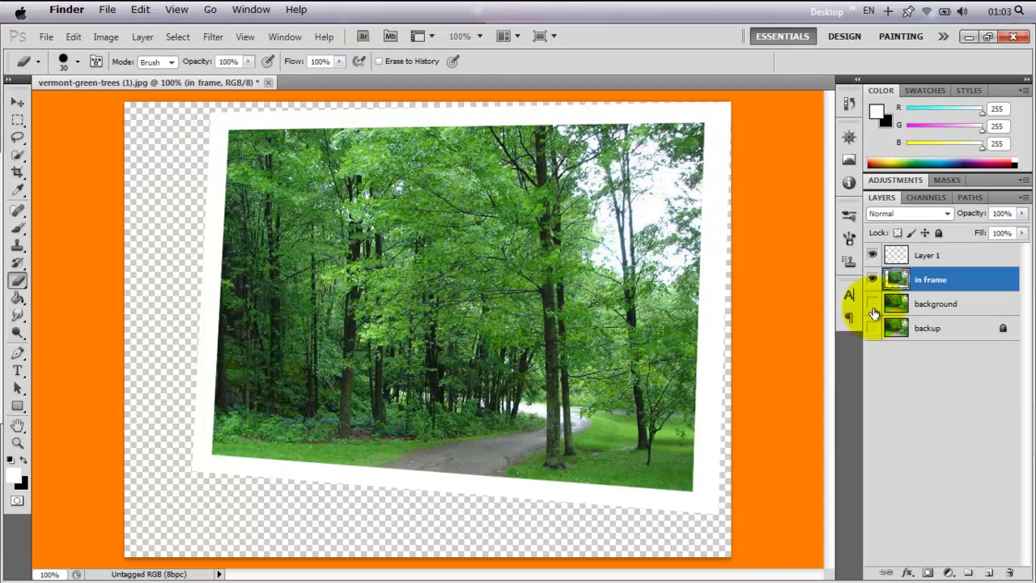
# - Toggle layer visibility to check the erased edges, leaving the background photo shown
pyautogui.click(871, 256)
pyautogui.click(872, 256)
pyautogui.click(871, 256)
pyautogui.click(871, 256)
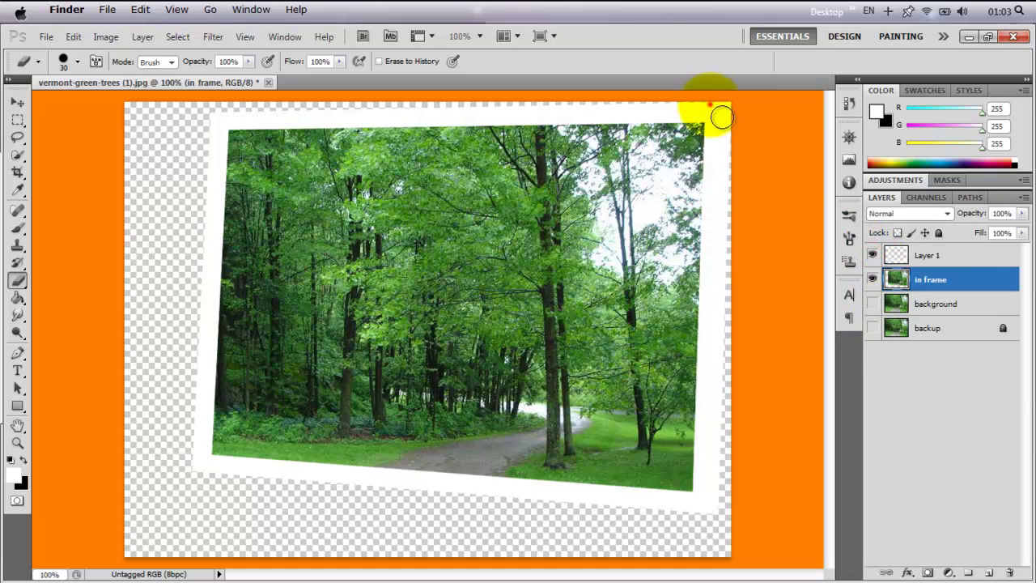
pyautogui.click(871, 279)
pyautogui.click(871, 279)
pyautogui.click(871, 255)
pyautogui.click(872, 256)
pyautogui.click(872, 255)
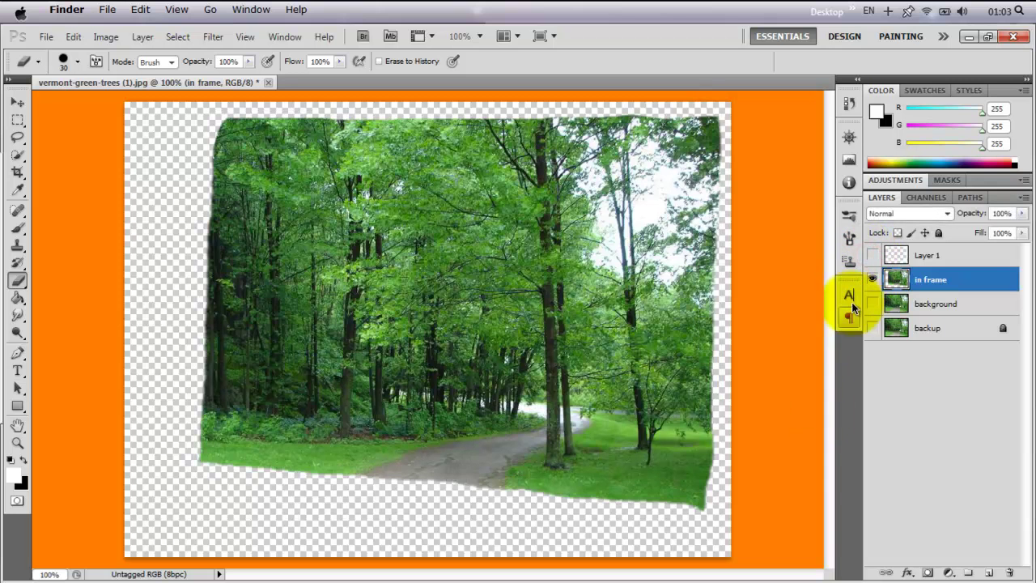
pyautogui.click(872, 255)
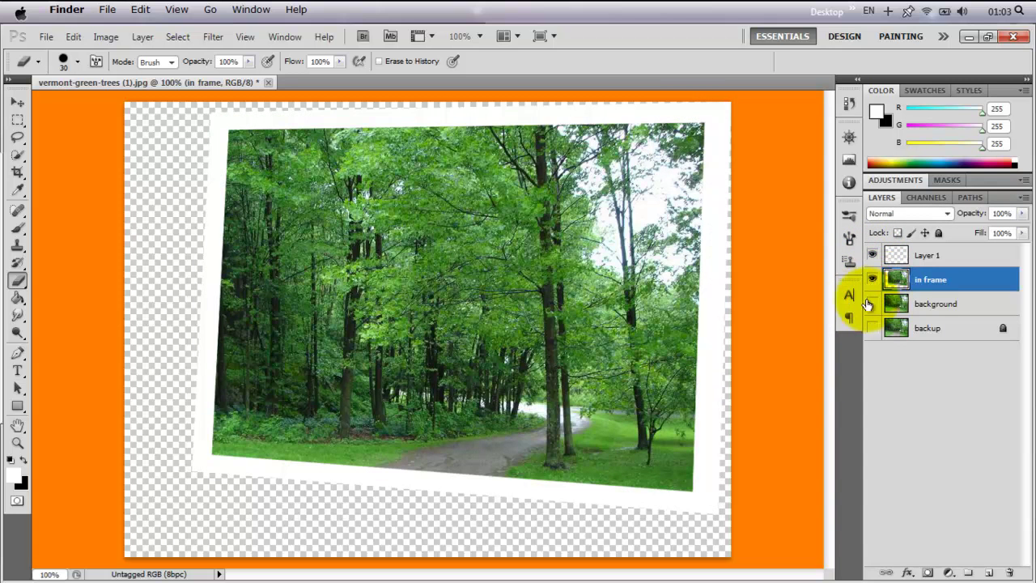
pyautogui.click(872, 304)
pyautogui.click(873, 303)
pyautogui.click(872, 303)
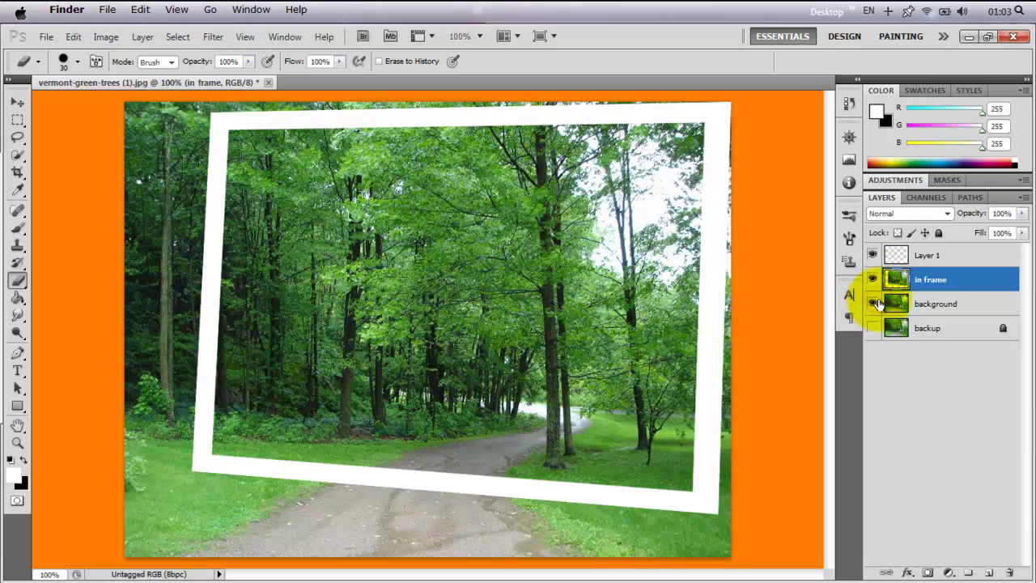
pyautogui.click(872, 304)
pyautogui.click(873, 303)
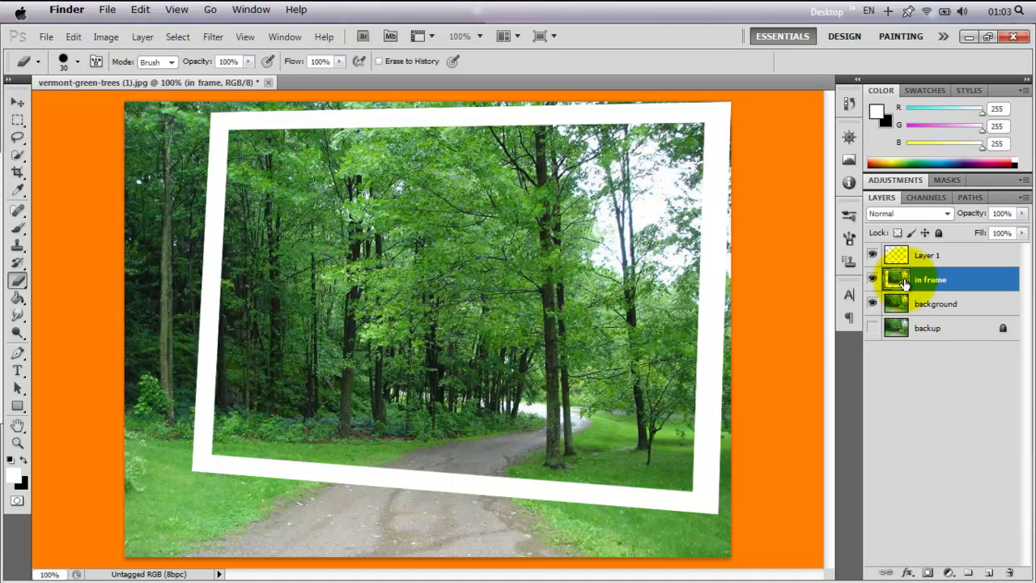
# - Rename the background layer to 'road'
pyautogui.click(913, 301)
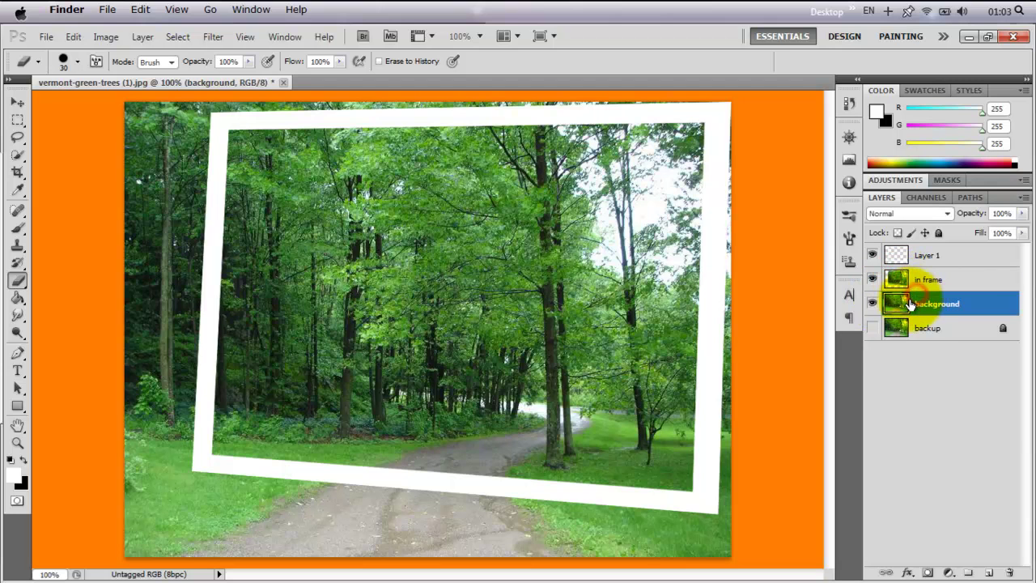
pyautogui.click(874, 322)
pyautogui.click(946, 308)
pyautogui.write('road')
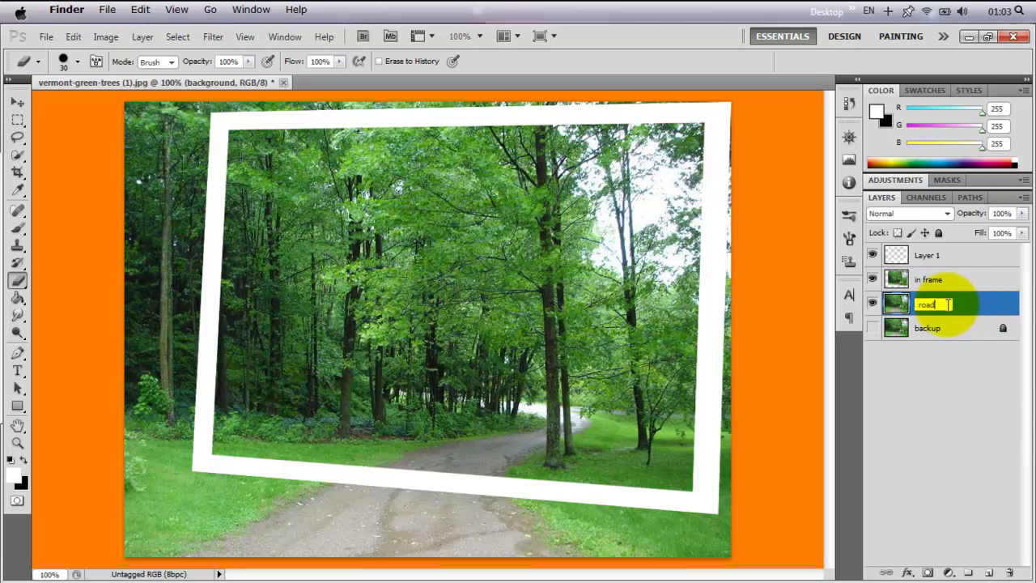
pyautogui.click(963, 409)
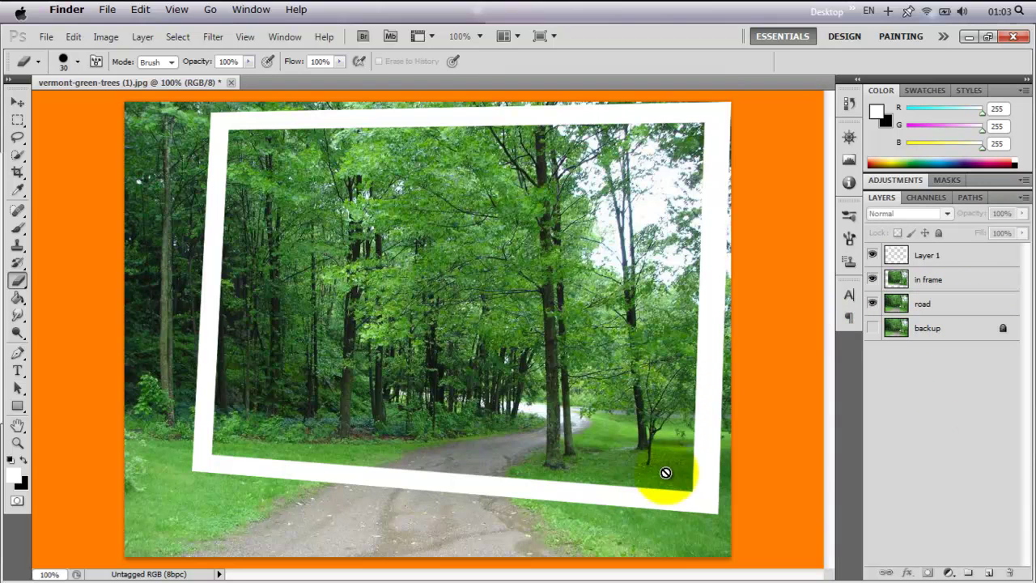
pyautogui.click(898, 304)
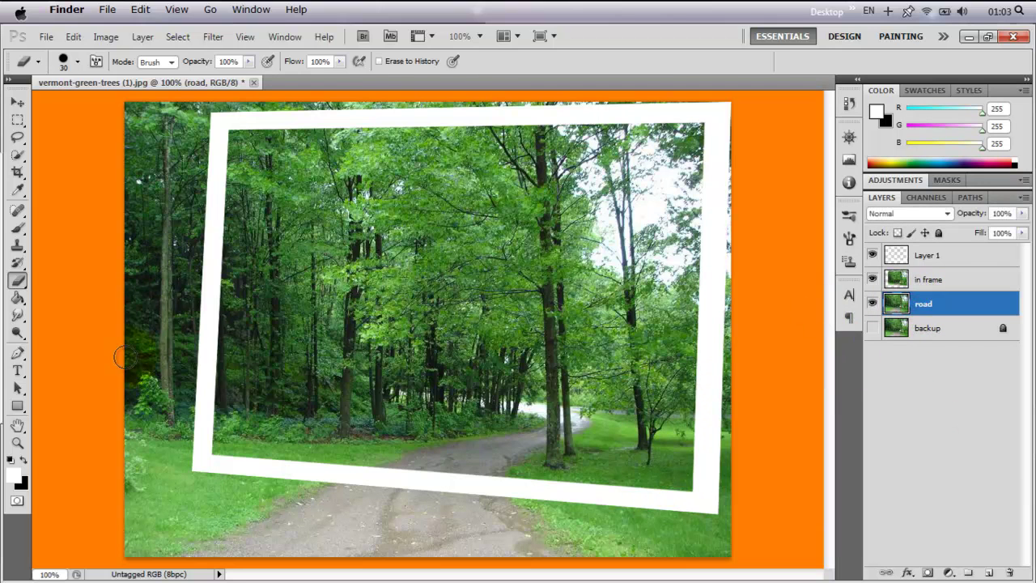
# - With frame layers hidden, erase everything above the road using a 164 px, 91% hardness eraser
pyautogui.moveTo(123, 328); pyautogui.dragTo(148, 190)
pyautogui.rightClick(165, 237)
pyautogui.moveTo(221, 264); pyautogui.dragTo(283, 265)
pyautogui.moveTo(319, 297); pyautogui.dragTo(318, 297)
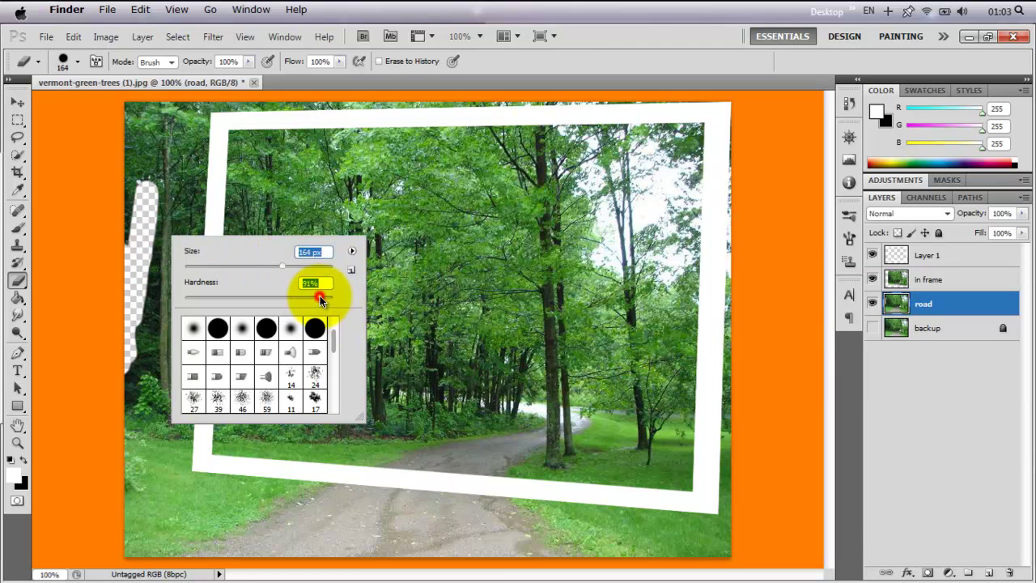
pyautogui.click(874, 277)
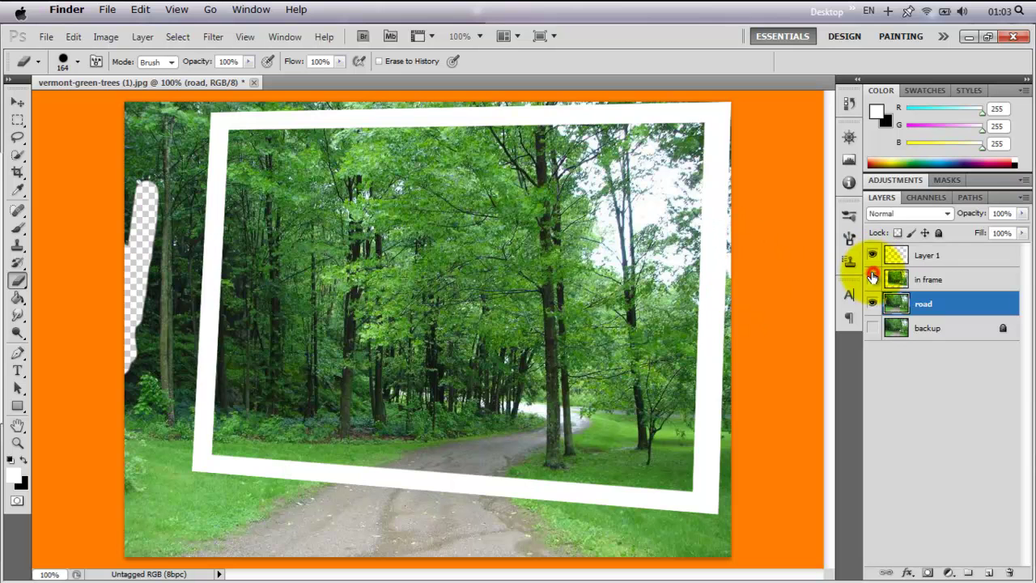
pyautogui.moveTo(872, 255); pyautogui.dragTo(872, 279)
pyautogui.moveTo(174, 316)
pyautogui.mouseDown()
pyautogui.moveTo(704, 198)
pyautogui.moveTo(348, 348)
pyautogui.moveTo(430, 380)
pyautogui.moveTo(798, 232)
pyautogui.moveTo(764, 485)
pyautogui.moveTo(814, 520)
pyautogui.moveTo(730, 395)
pyautogui.moveTo(693, 407)
pyautogui.moveTo(483, 377)
pyautogui.moveTo(251, 376)
pyautogui.mouseUp()
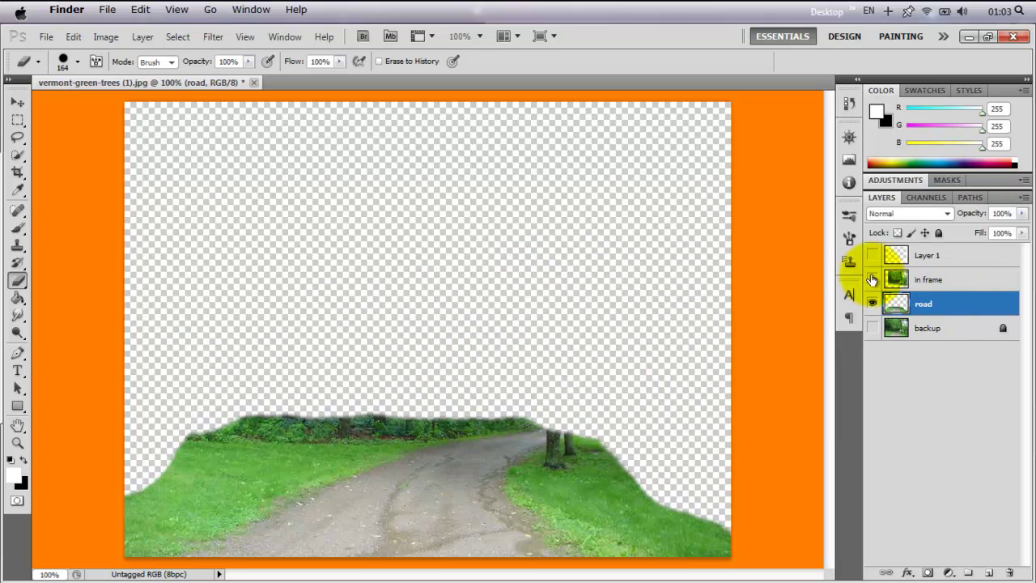
pyautogui.click(871, 279)
pyautogui.moveTo(180, 335)
pyautogui.mouseDown()
pyautogui.moveTo(239, 461)
pyautogui.moveTo(92, 567)
pyautogui.moveTo(728, 428)
pyautogui.moveTo(820, 276)
pyautogui.mouseUp()
pyautogui.click(872, 256)
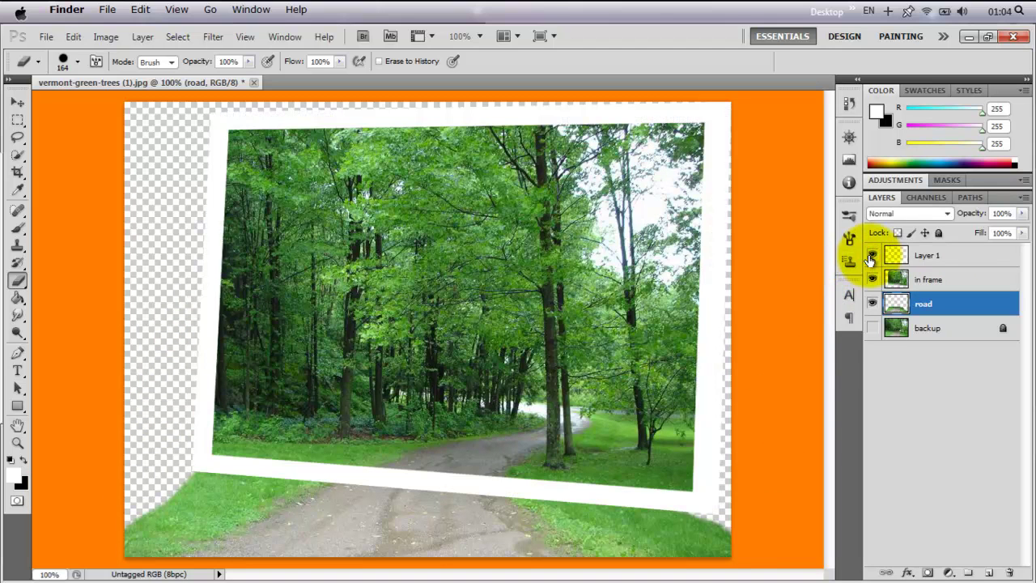
# - Fade the road's lower-left and lower-right corners with a soft 143 px, 17% hardness eraser
pyautogui.rightClick(584, 317)
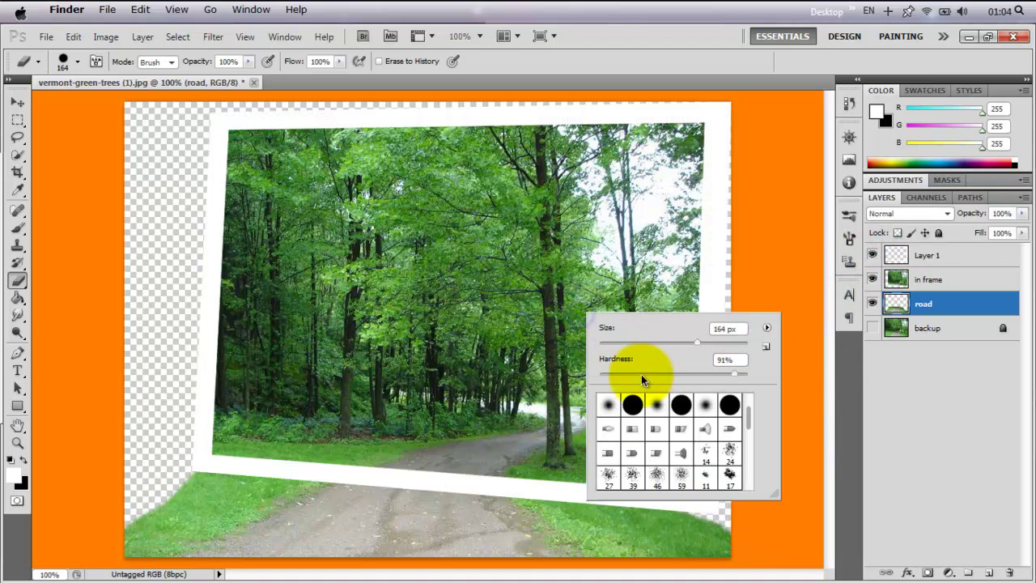
pyautogui.moveTo(641, 373); pyautogui.dragTo(624, 377)
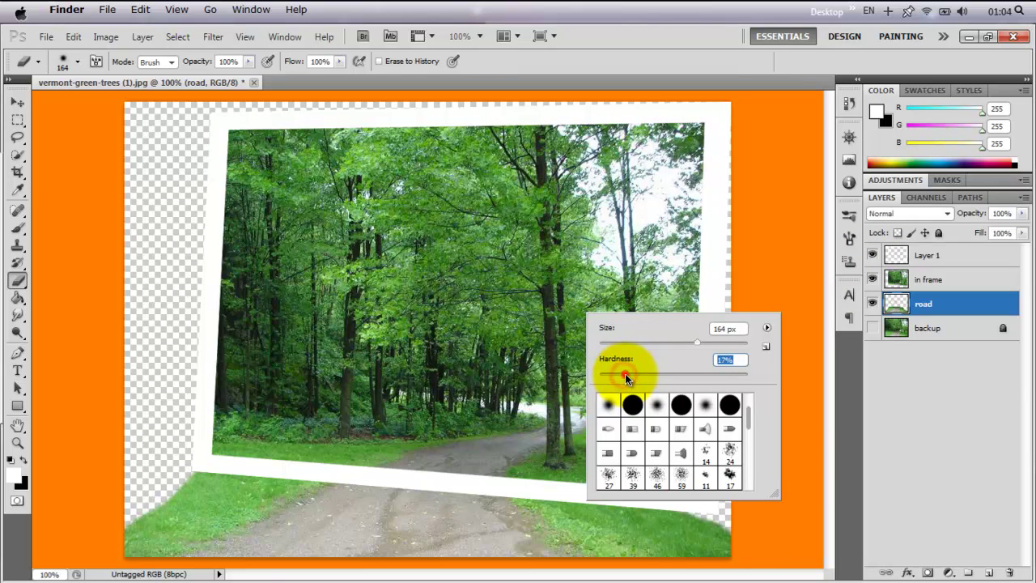
pyautogui.click(611, 402)
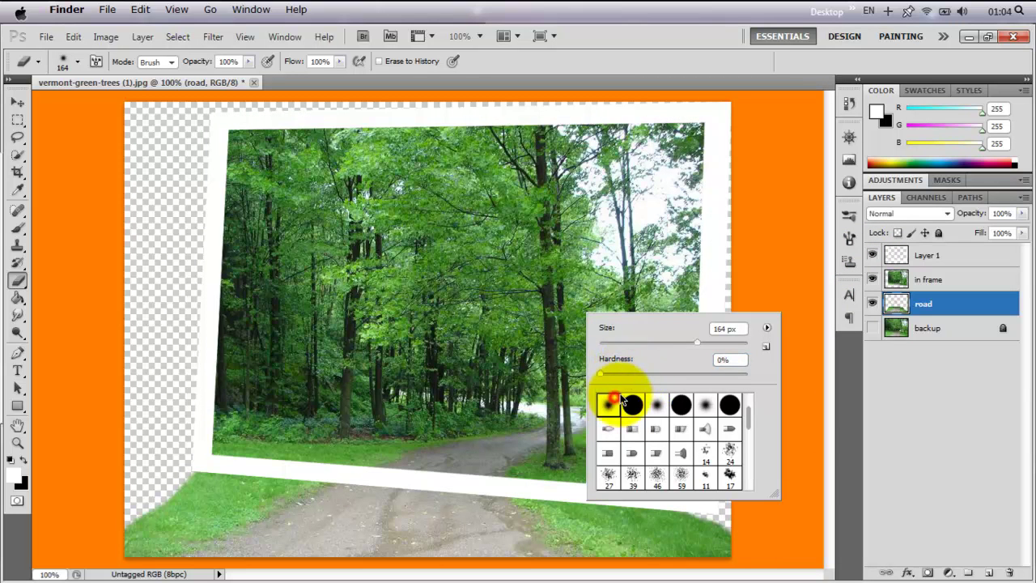
pyautogui.moveTo(621, 373); pyautogui.dragTo(624, 373)
pyautogui.moveTo(699, 339); pyautogui.dragTo(688, 339)
pyautogui.moveTo(162, 462)
pyautogui.mouseDown()
pyautogui.moveTo(212, 504)
pyautogui.moveTo(197, 527)
pyautogui.moveTo(273, 496)
pyautogui.moveTo(185, 538)
pyautogui.moveTo(322, 484)
pyautogui.mouseUp()
pyautogui.moveTo(546, 429)
pyautogui.mouseDown()
pyautogui.moveTo(717, 485)
pyautogui.moveTo(775, 532)
pyautogui.moveTo(774, 567)
pyautogui.moveTo(724, 537)
pyautogui.moveTo(640, 513)
pyautogui.moveTo(693, 561)
pyautogui.moveTo(662, 512)
pyautogui.moveTo(636, 521)
pyautogui.moveTo(717, 555)
pyautogui.moveTo(727, 450)
pyautogui.mouseUp()
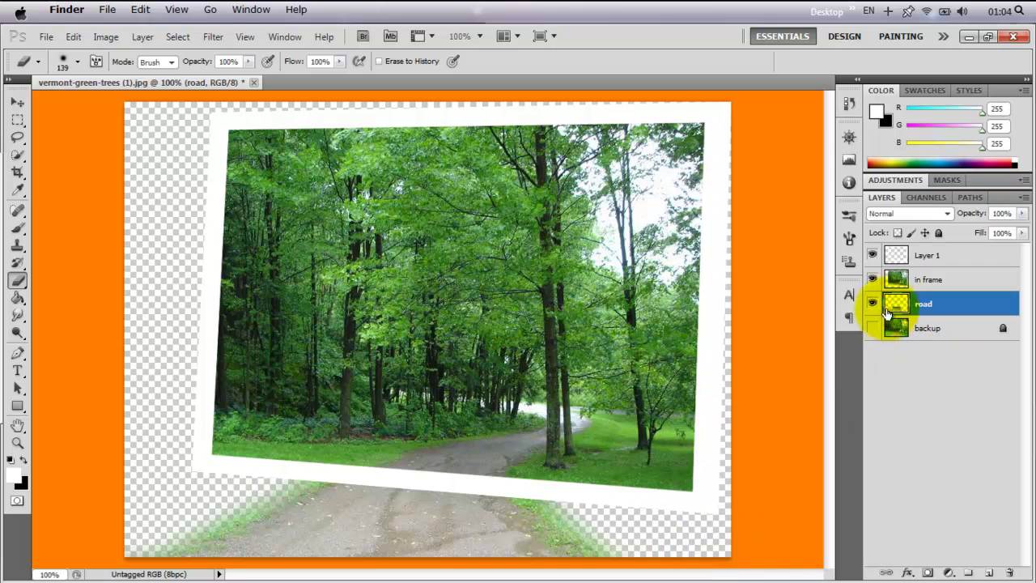
# - Erase the road and trees inside the frame with a 100% hardness eraser
pyautogui.click(871, 303)
pyautogui.click(871, 303)
pyautogui.click(872, 278)
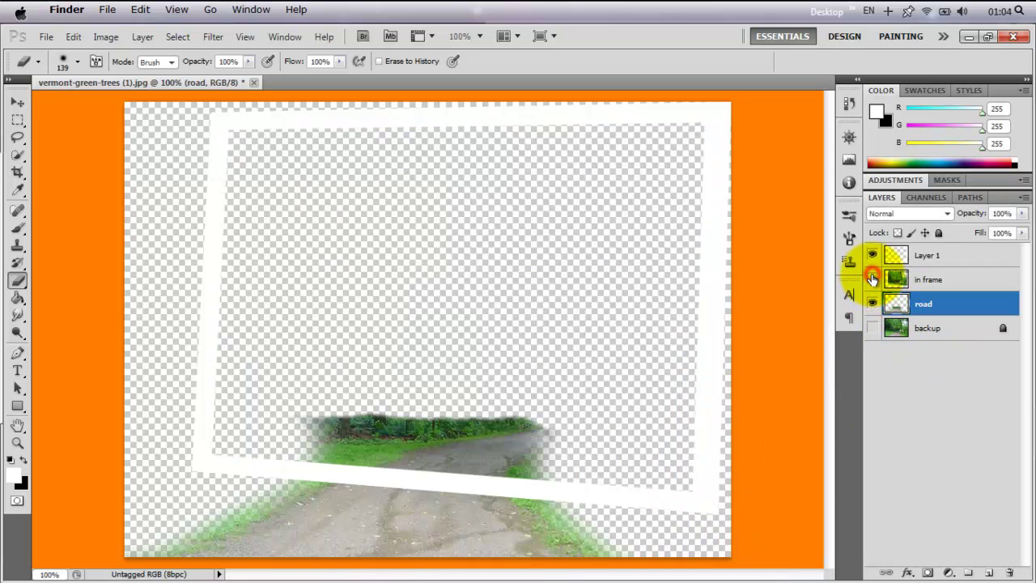
pyautogui.rightClick(486, 312)
pyautogui.moveTo(548, 358); pyautogui.dragTo(640, 359)
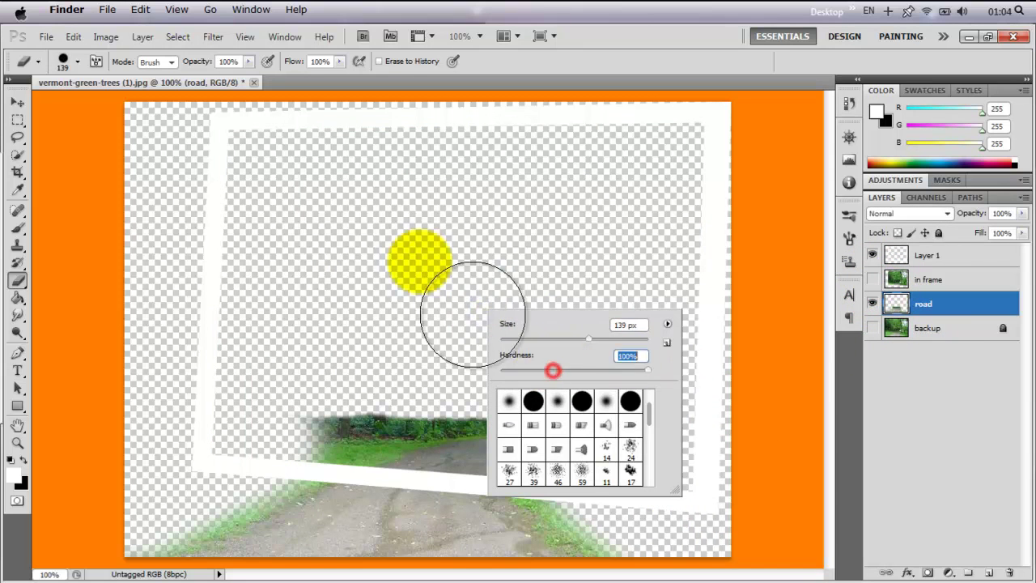
pyautogui.press('Return')
pyautogui.moveTo(594, 442)
pyautogui.mouseDown()
pyautogui.moveTo(652, 487)
pyautogui.moveTo(393, 464)
pyautogui.mouseUp()
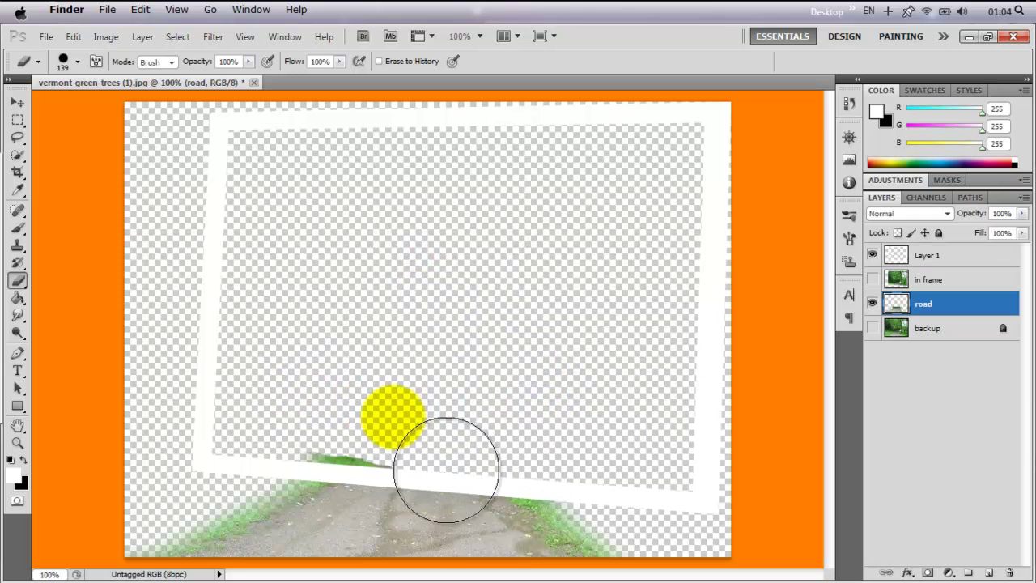
pyautogui.click(355, 450)
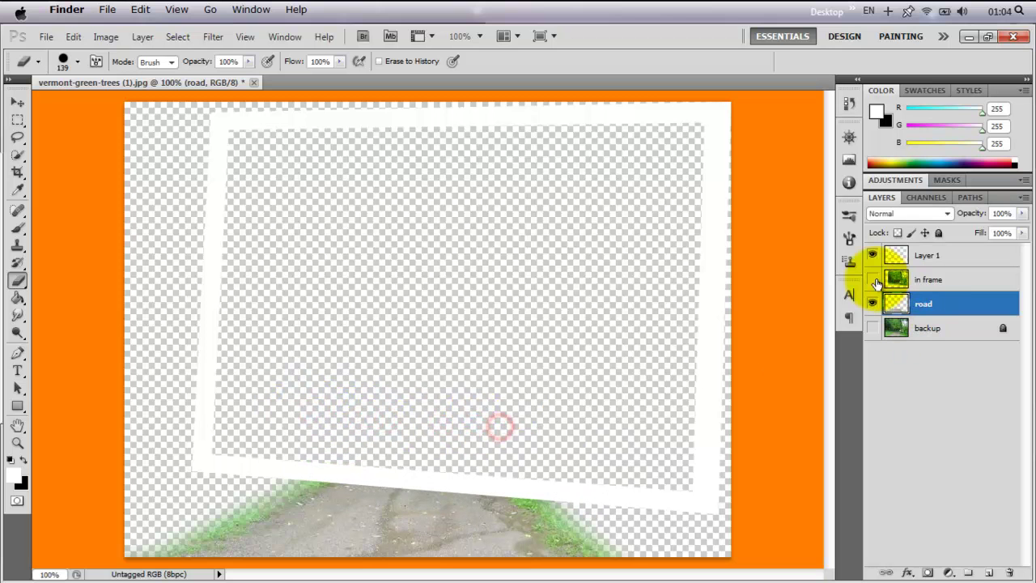
# - Restore layer visibility and add a new Layer 2 below backup at the bottom of the stack
pyautogui.click(872, 278)
pyautogui.click(872, 278)
pyautogui.click(871, 279)
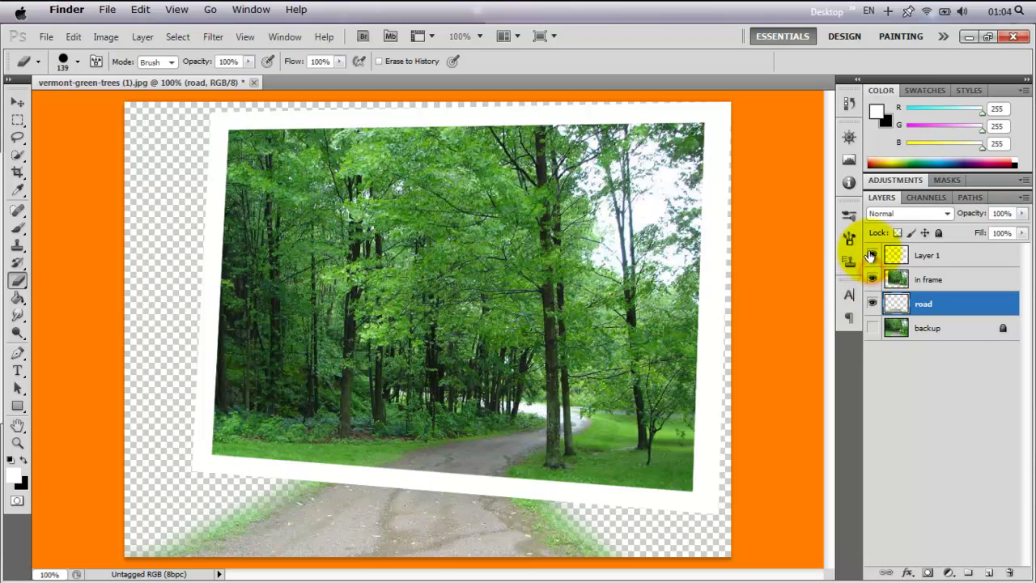
pyautogui.click(871, 255)
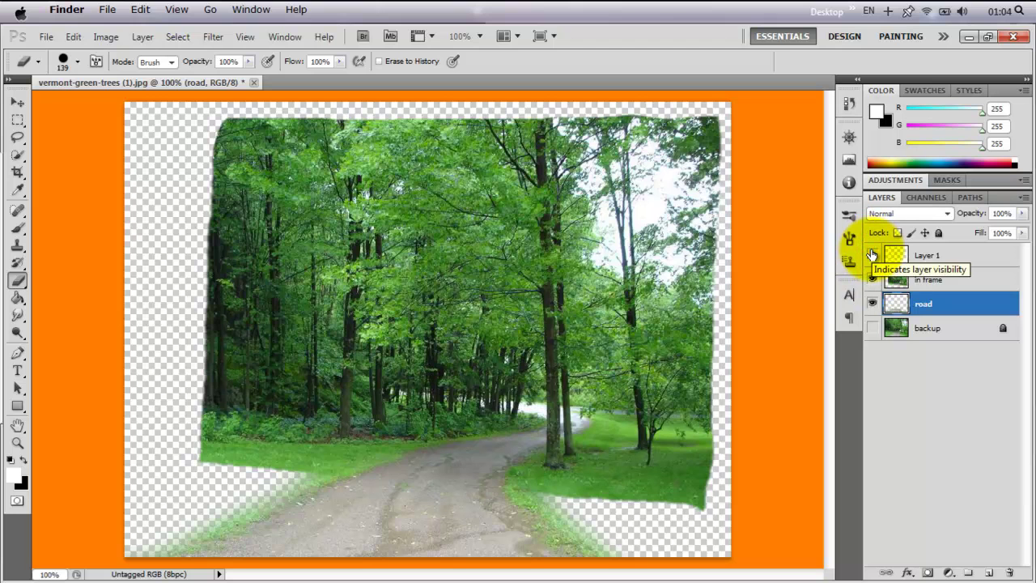
pyautogui.click(872, 255)
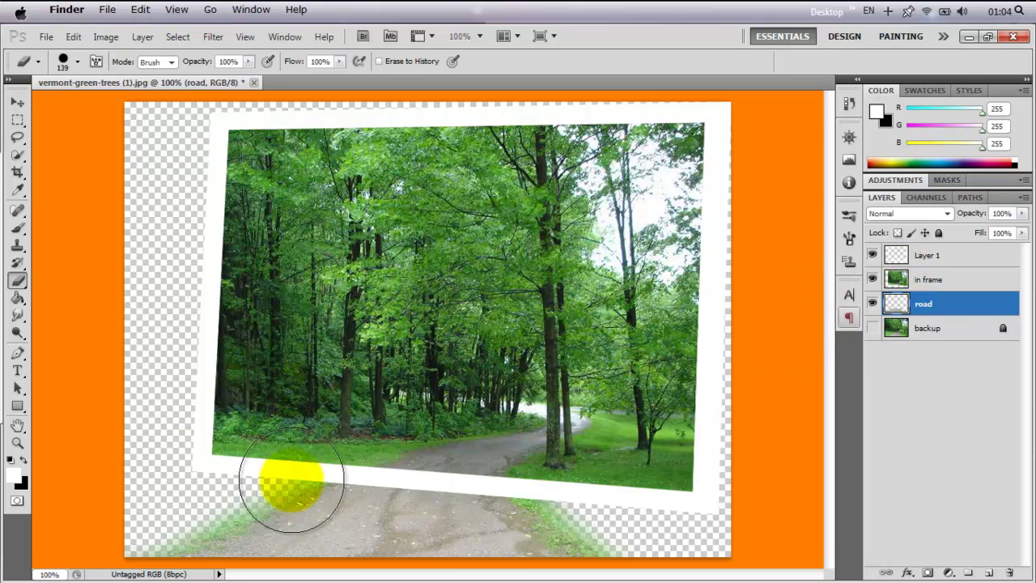
pyautogui.click(947, 332)
pyautogui.click(987, 573)
pyautogui.moveTo(930, 328); pyautogui.dragTo(927, 360)
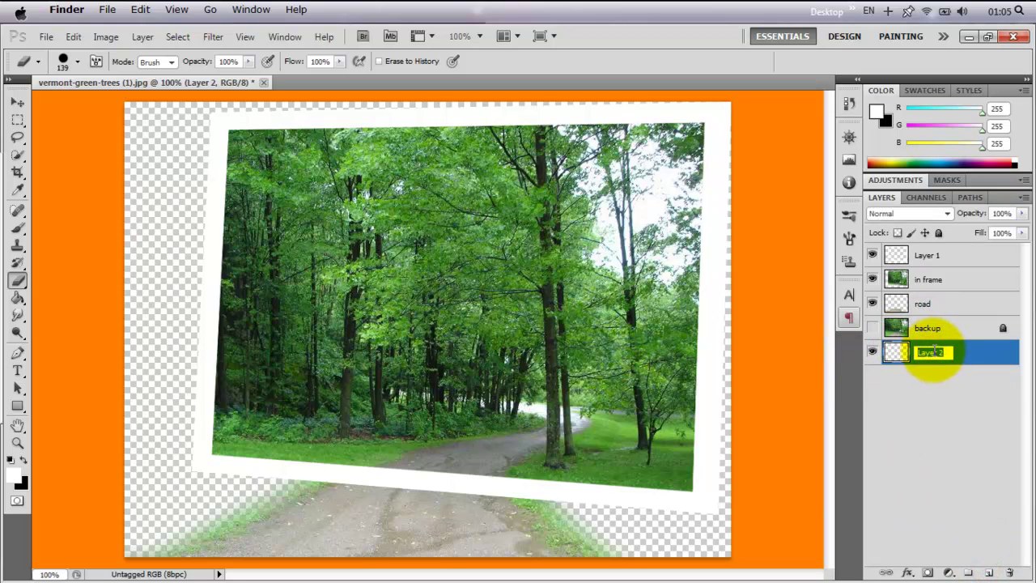
# - Fill Layer 2 with a vertical black-to-white linear gradient, darkest at the top
pyautogui.click(906, 381)
pyautogui.click(894, 352)
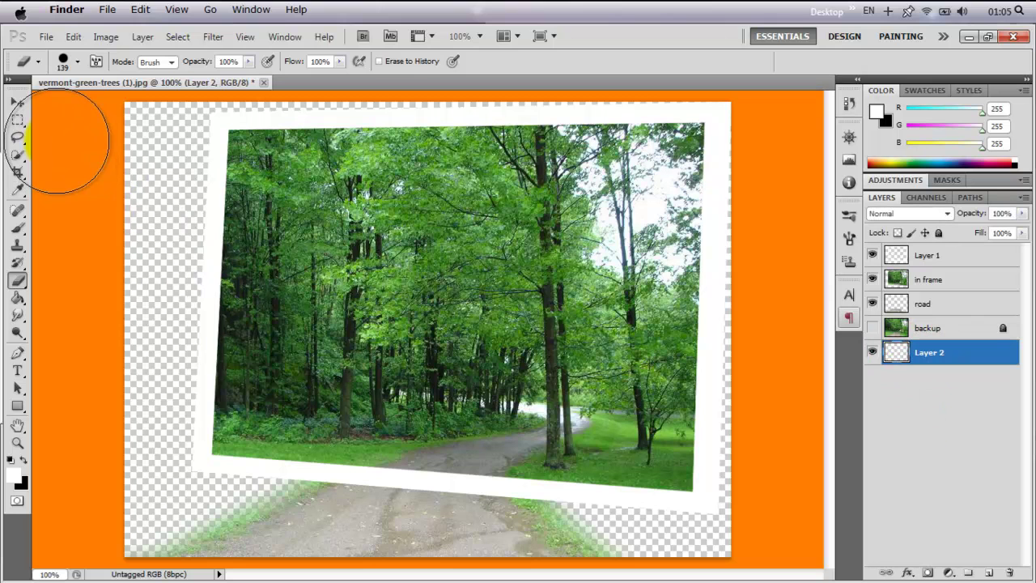
pyautogui.click(17, 154)
pyautogui.click(18, 171)
pyautogui.click(20, 266)
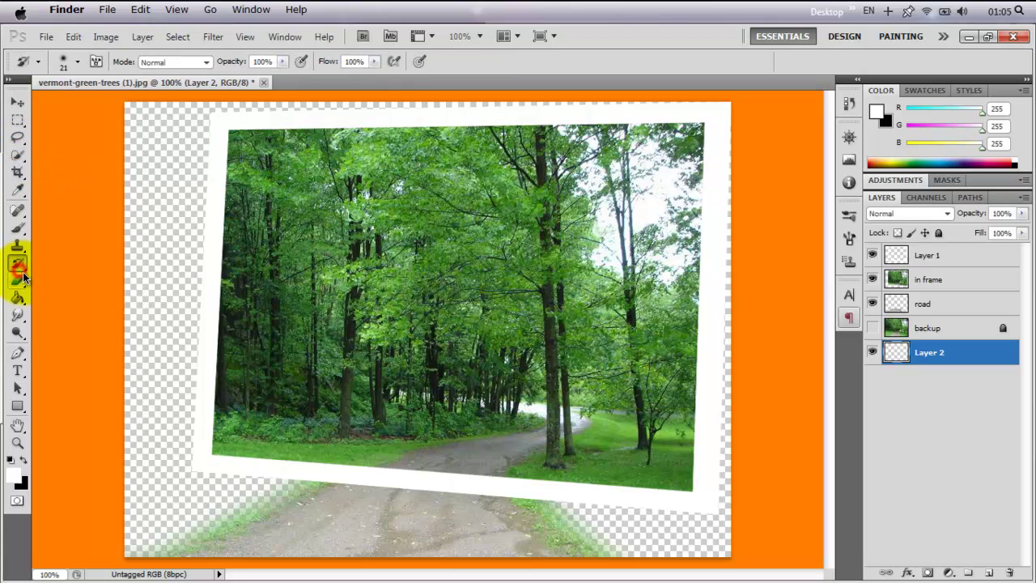
pyautogui.click(18, 281)
pyautogui.click(20, 298)
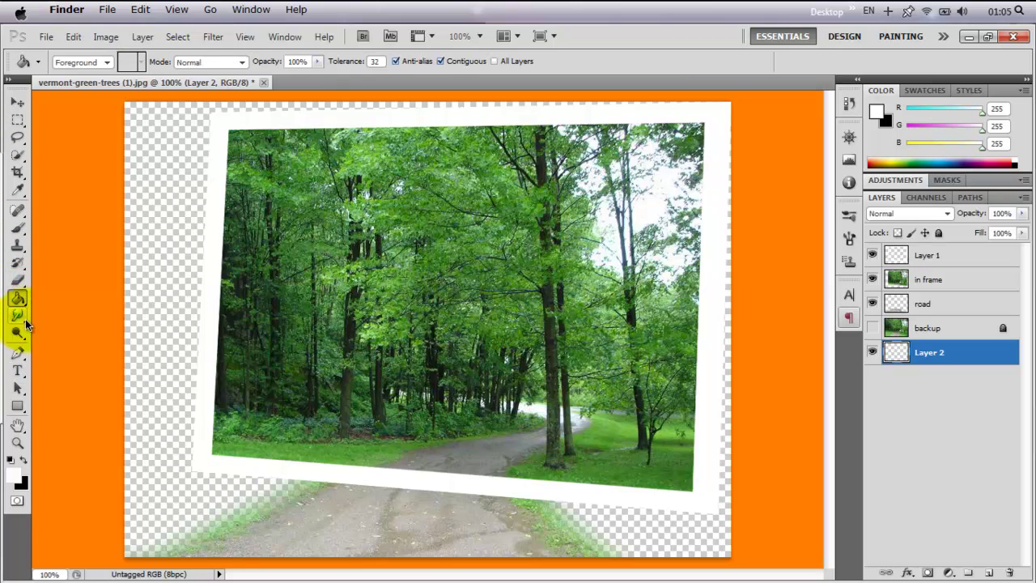
pyautogui.click(20, 247)
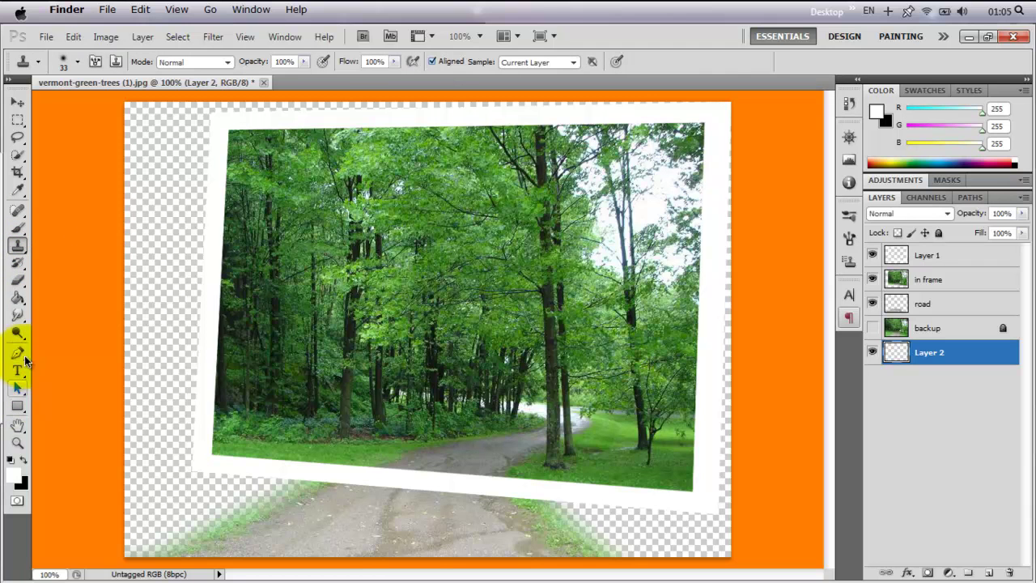
pyautogui.moveTo(18, 298); pyautogui.dragTo(51, 296)
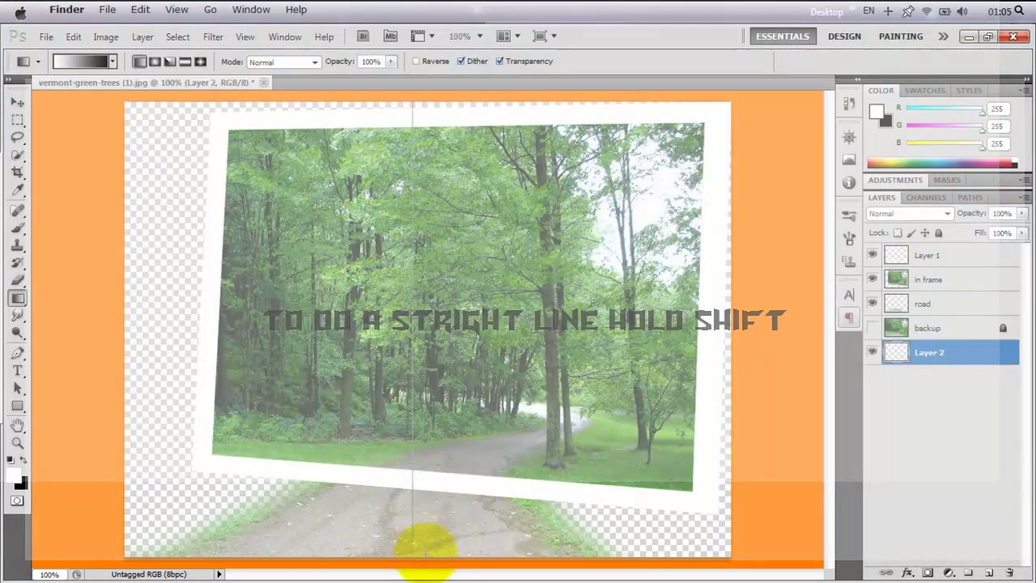
pyautogui.moveTo(416, 485)
pyautogui.mouseDown()
pyautogui.moveTo(425, 557)
pyautogui.moveTo(397, 73)
pyautogui.mouseUp()
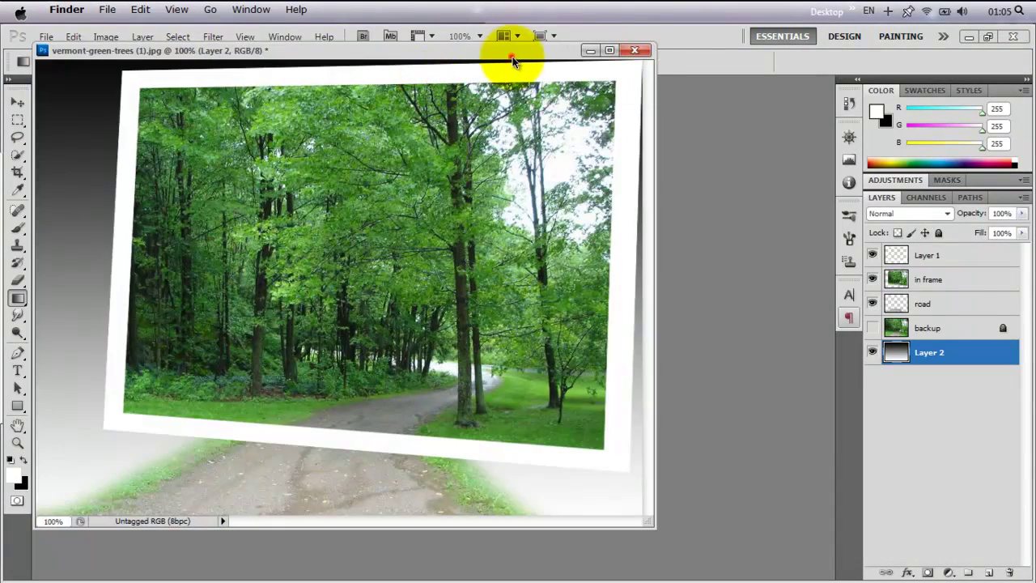
pyautogui.moveTo(512, 51)
pyautogui.mouseDown()
pyautogui.moveTo(497, 108)
pyautogui.moveTo(506, 76)
pyautogui.mouseUp()
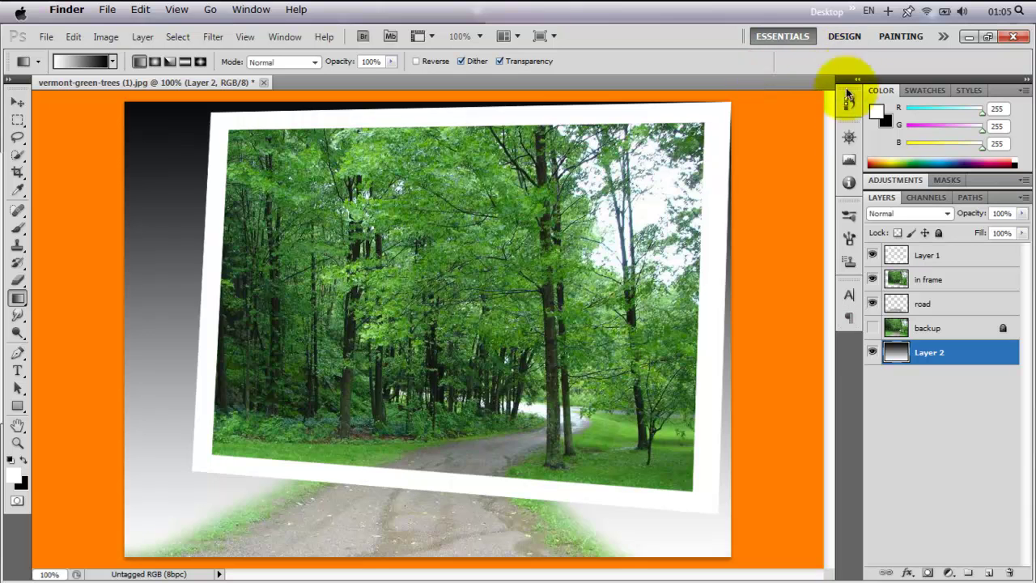
# - Skip the current song and close the music player window
pyautogui.click(996, 553)
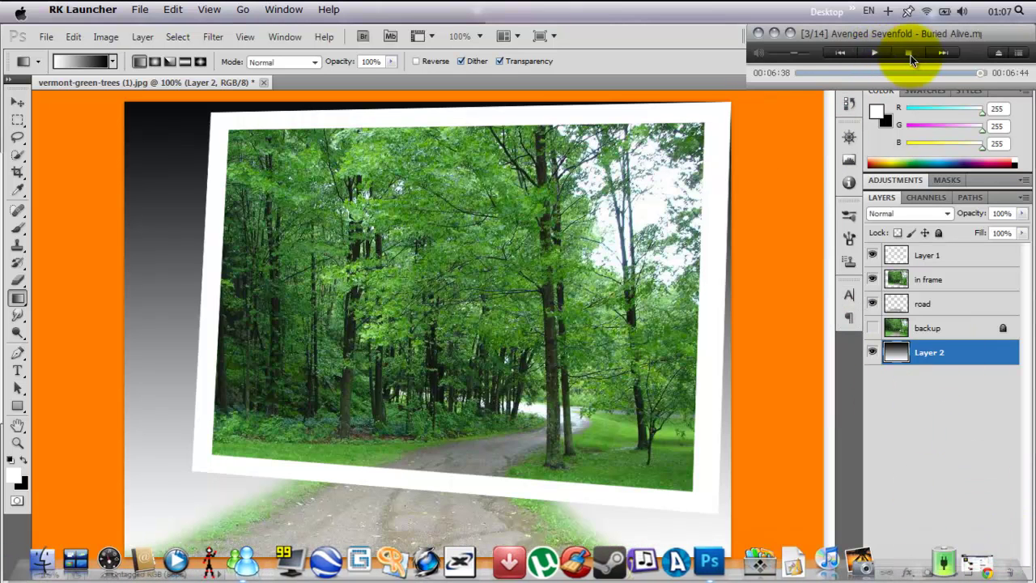
pyautogui.click(938, 54)
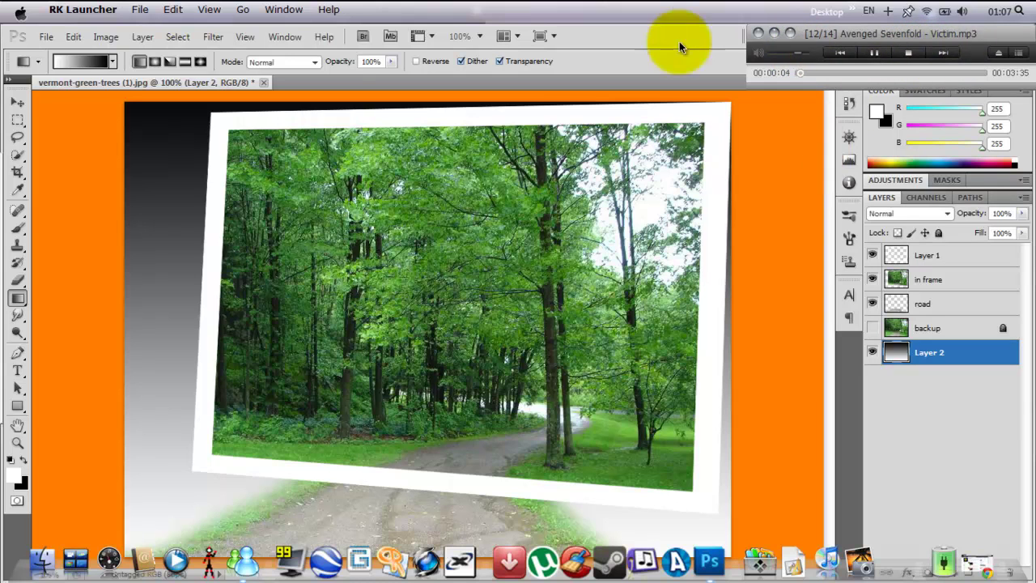
pyautogui.click(789, 36)
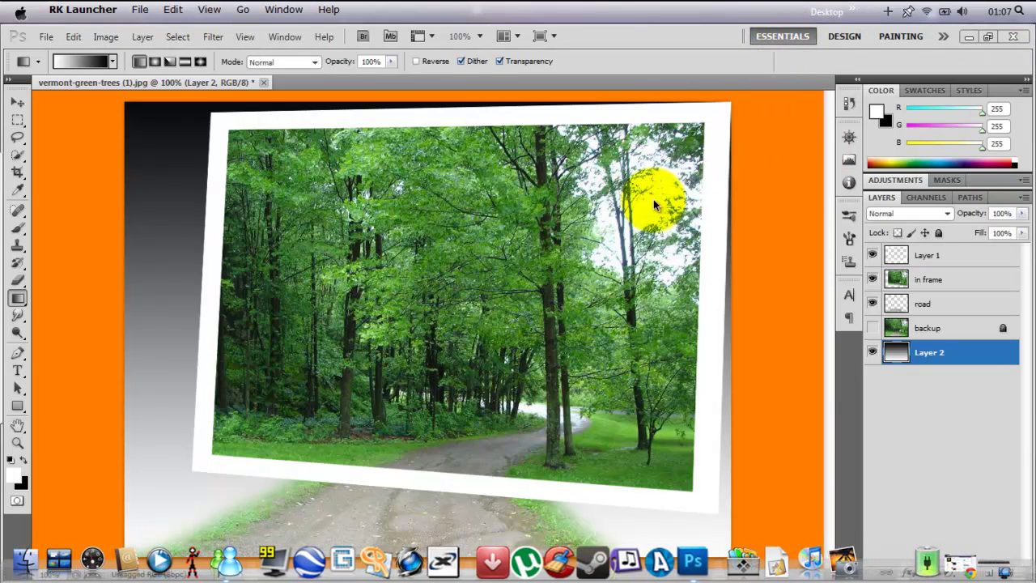
# - Set the foreground colour to grey b0b0b0 and redraw the Layer 2 gradient
pyautogui.click(12, 475)
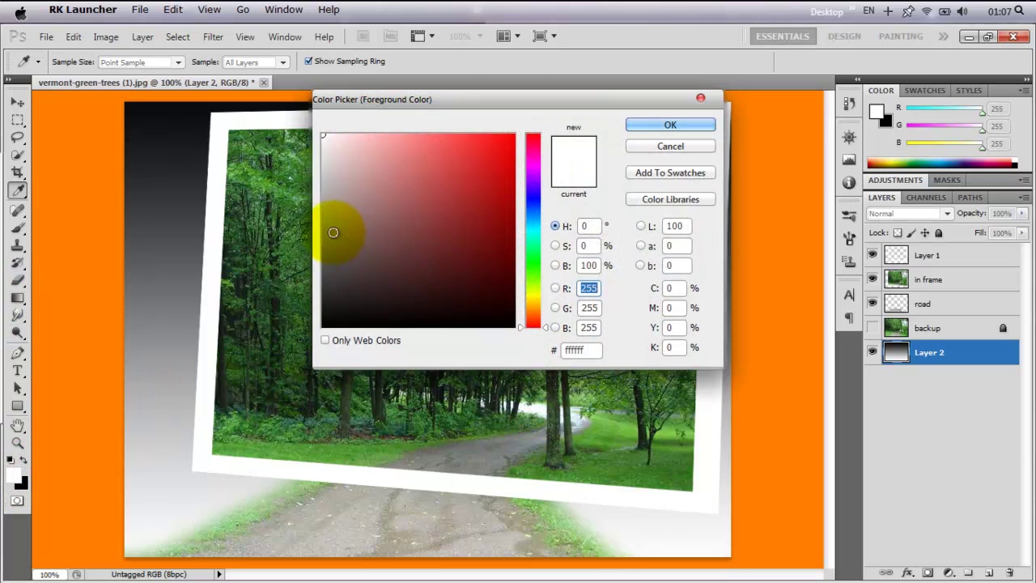
pyautogui.click(320, 200)
pyautogui.click(323, 194)
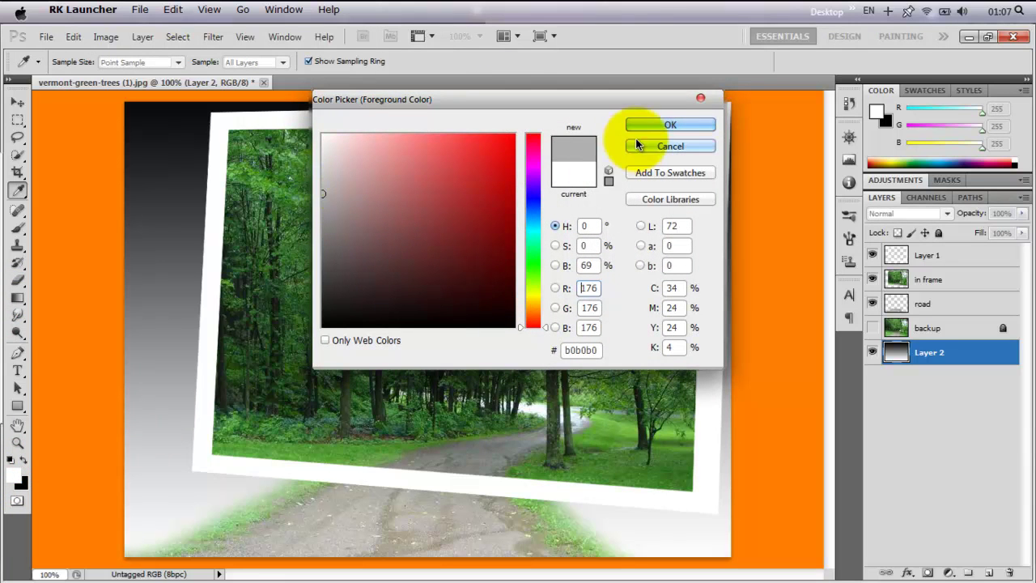
pyautogui.click(668, 125)
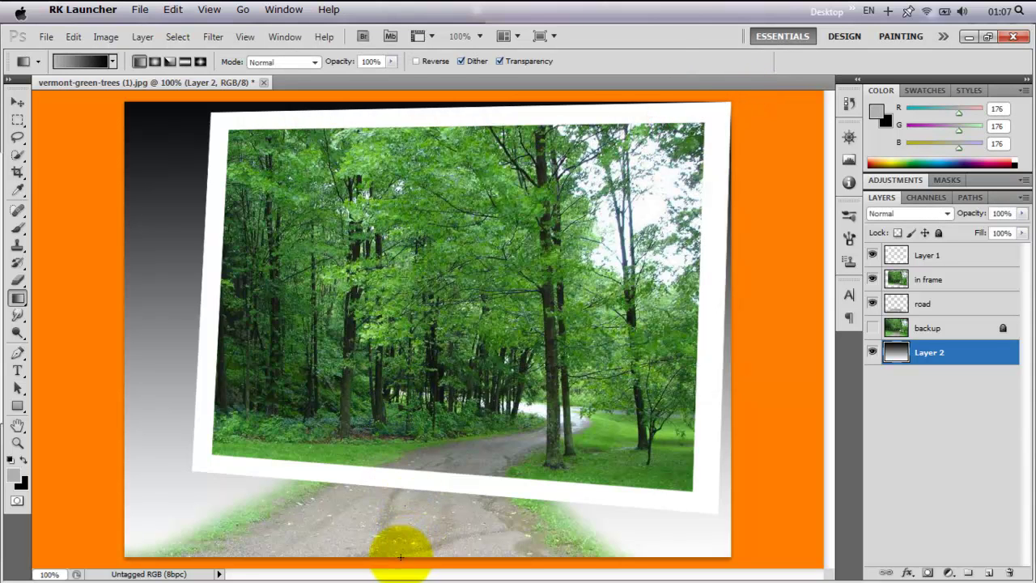
pyautogui.moveTo(399, 557); pyautogui.dragTo(395, 123)
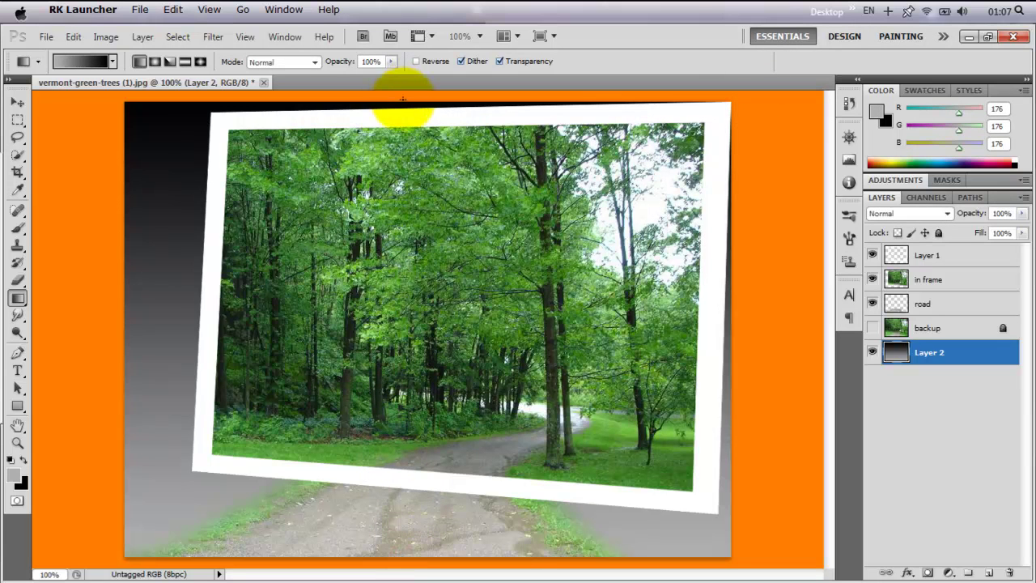
pyautogui.moveTo(400, 104); pyautogui.dragTo(411, 566)
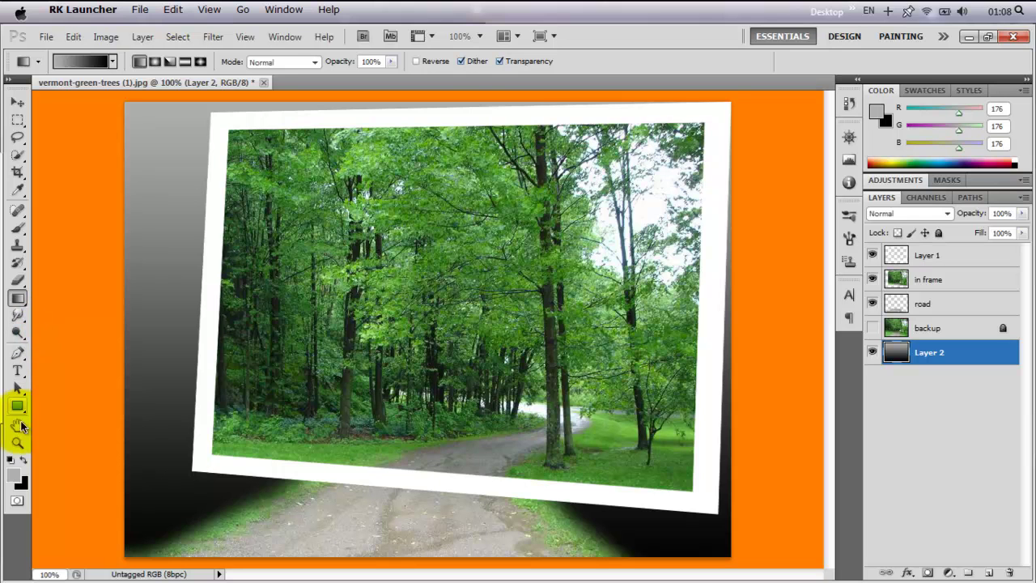
# - Set the foreground to white and redraw the gradient from the canvas bottom to the top
pyautogui.click(13, 476)
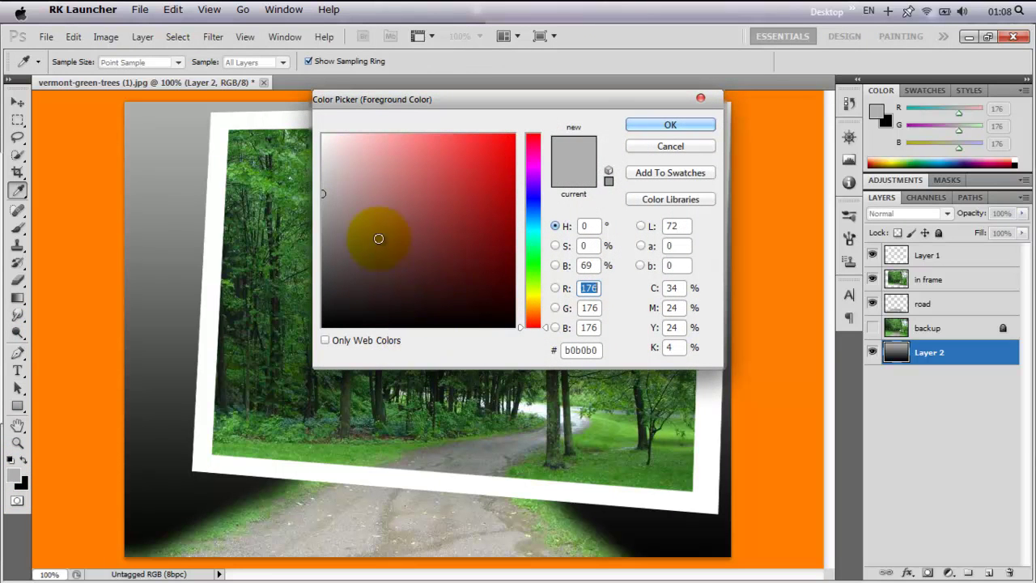
pyautogui.moveTo(408, 326); pyautogui.dragTo(324, 136)
pyautogui.click(634, 127)
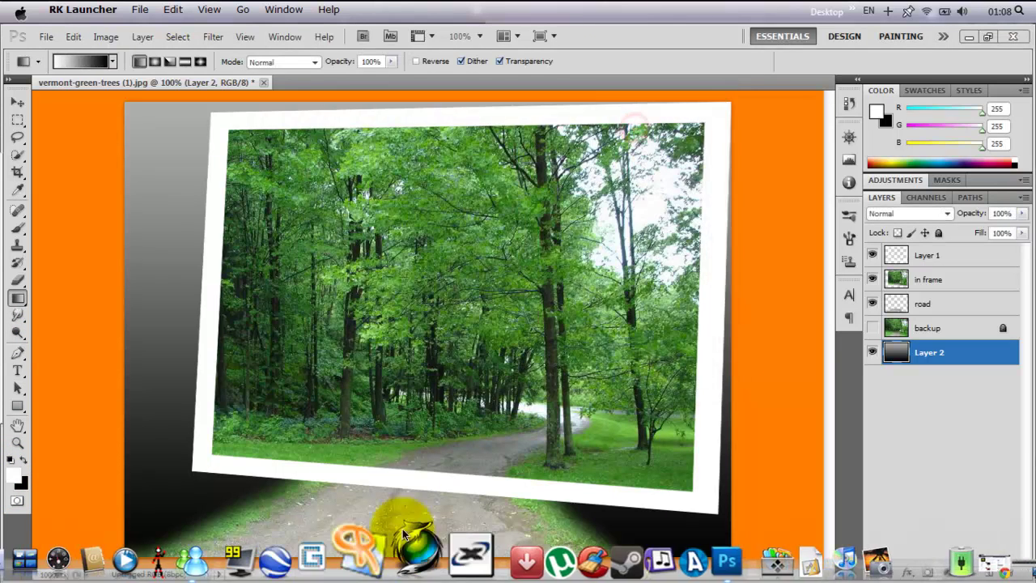
pyautogui.moveTo(394, 564); pyautogui.dragTo(422, 293)
pyautogui.moveTo(443, 209)
pyautogui.mouseDown()
pyautogui.moveTo(432, 101)
pyautogui.moveTo(394, 560)
pyautogui.mouseUp()
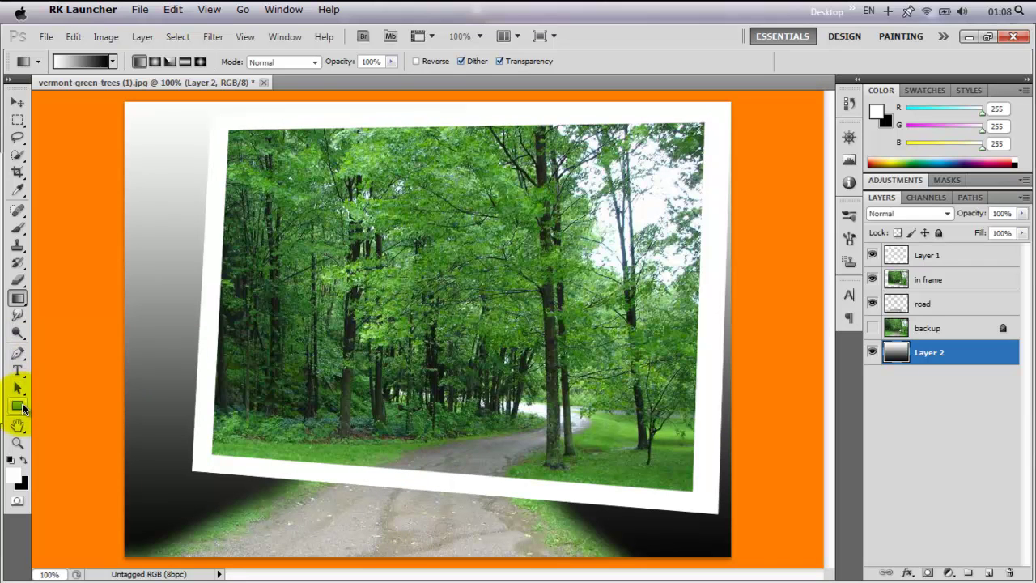
# - Set the foreground colour to mid-grey, RGB 178
pyautogui.click(15, 476)
pyautogui.click(380, 186)
pyautogui.click(701, 125)
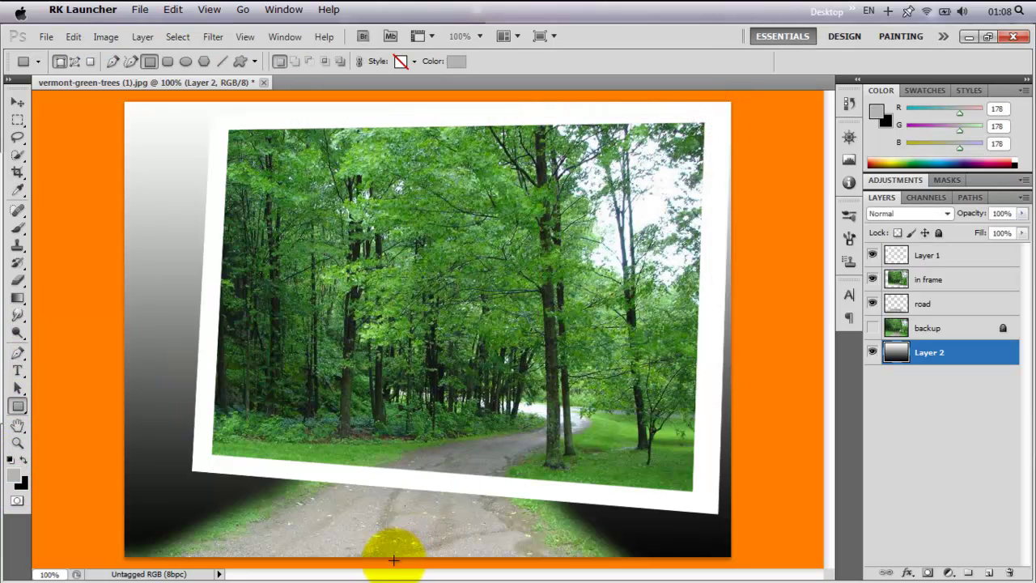
# - Draw a trial rectangle over the lower-left road, then undo it and the latest gradient
pyautogui.moveTo(393, 559); pyautogui.dragTo(417, 539)
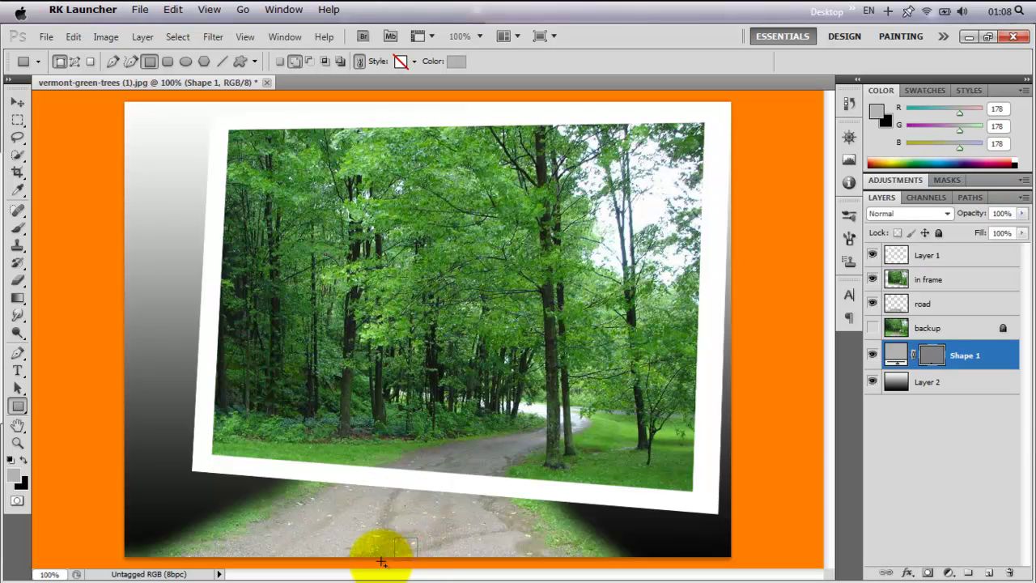
pyautogui.moveTo(300, 392); pyautogui.dragTo(275, 373)
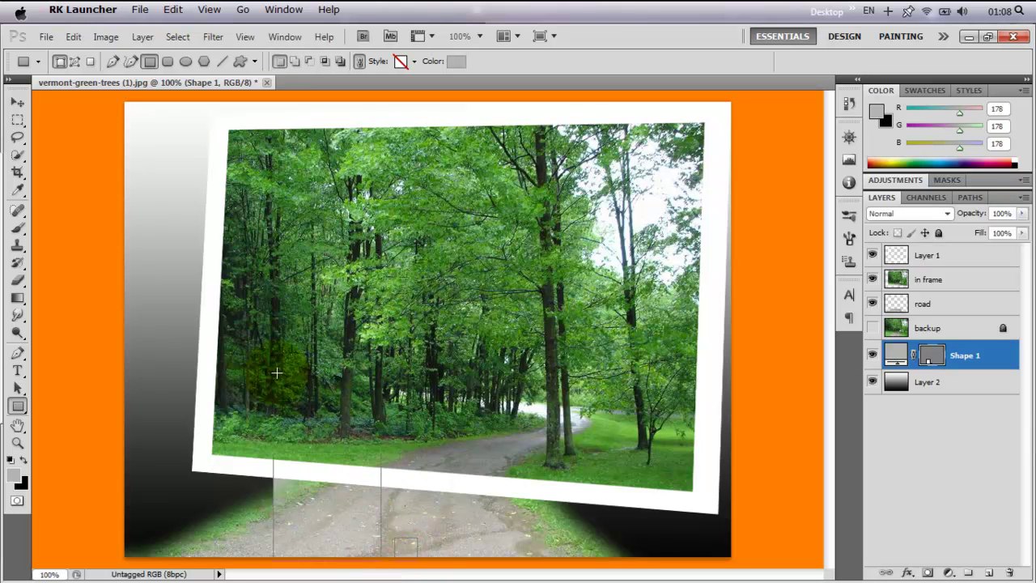
pyautogui.moveTo(383, 415); pyautogui.dragTo(383, 415)
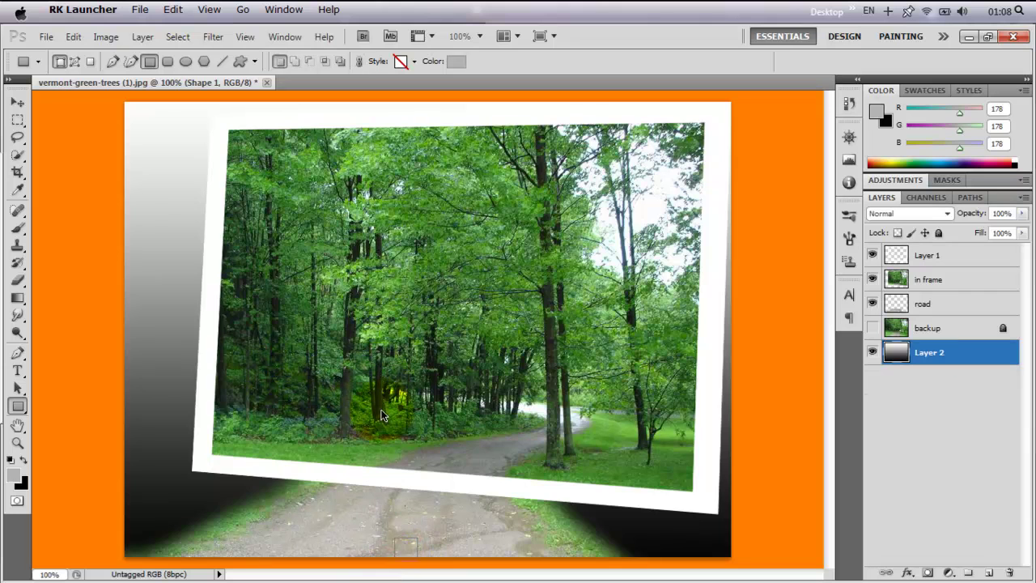
pyautogui.hotkey('ctrl', 'e')
pyautogui.hotkey('ctrl', 'i')
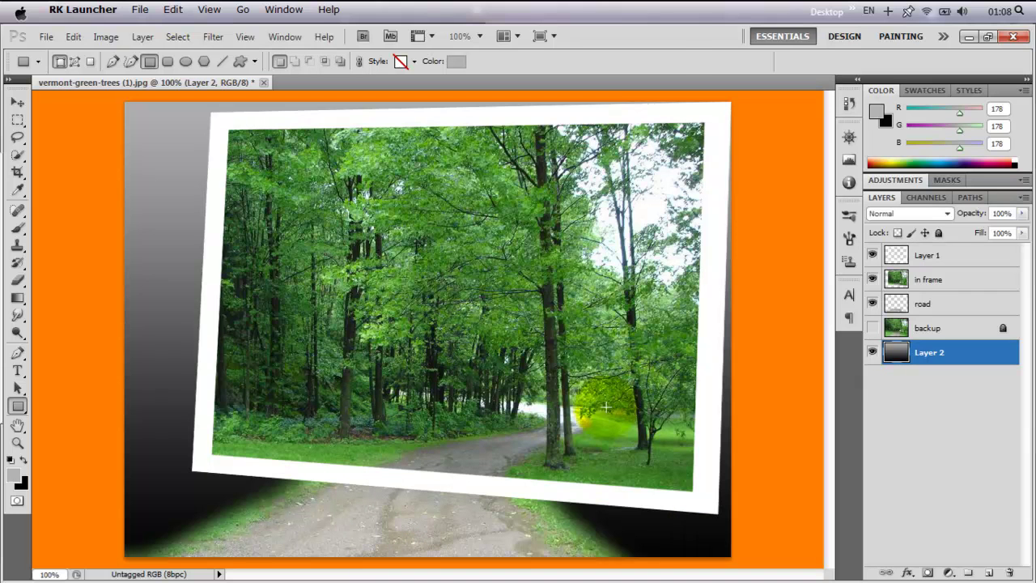
# - Give Layer 1's frame a drop shadow: opacity 100%, angle 169°, distance 14 px, spread 3%
pyautogui.click(939, 256)
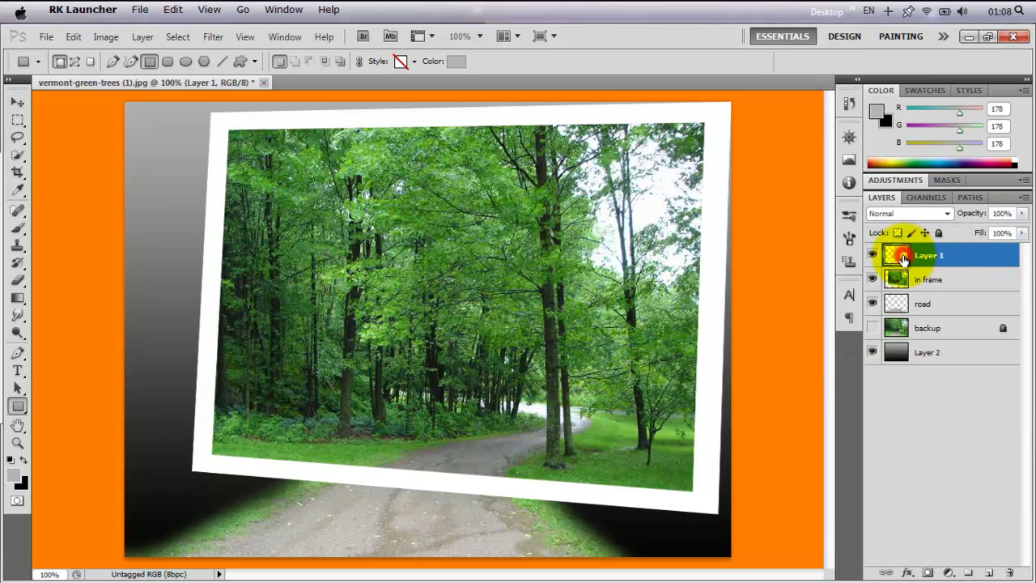
pyautogui.doubleClick(902, 257)
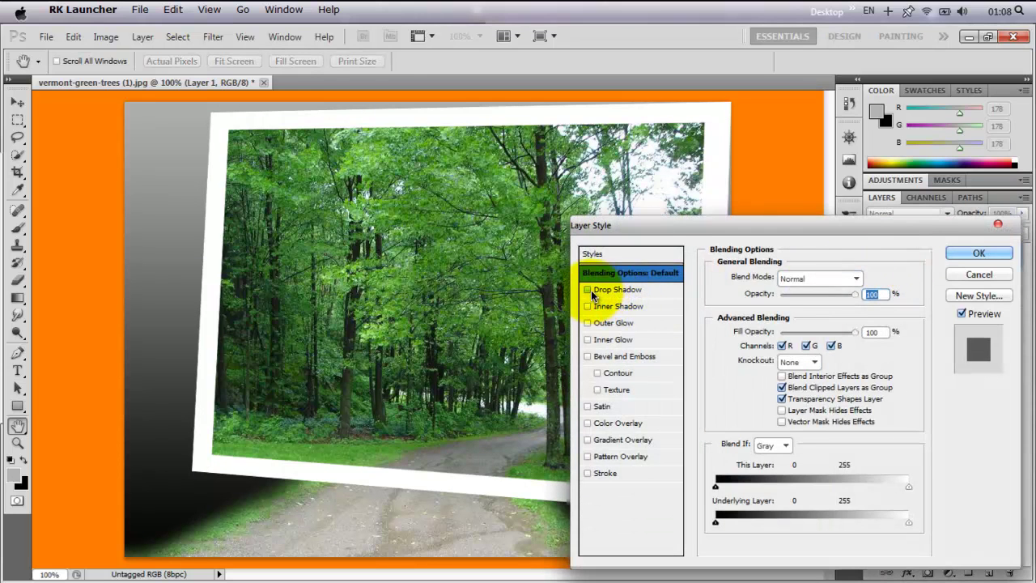
pyautogui.click(595, 291)
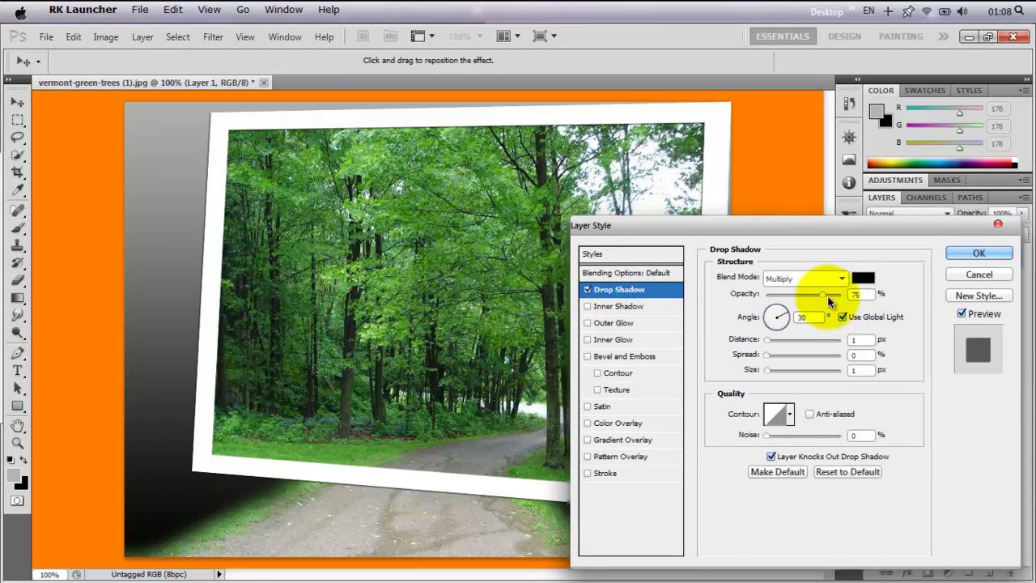
pyautogui.moveTo(831, 297); pyautogui.dragTo(840, 298)
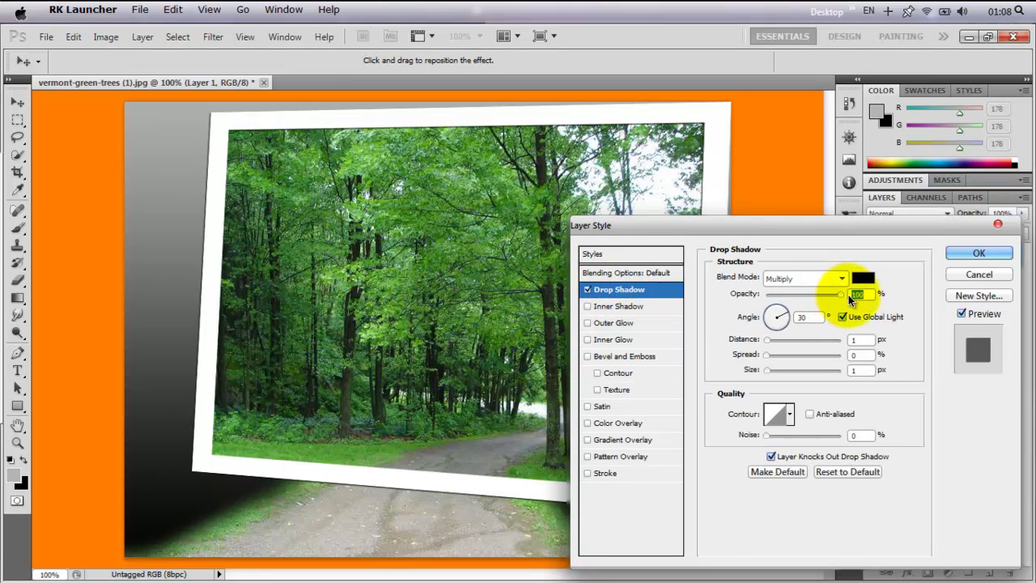
pyautogui.moveTo(771, 343)
pyautogui.mouseDown()
pyautogui.moveTo(788, 320)
pyautogui.moveTo(774, 320)
pyautogui.mouseUp()
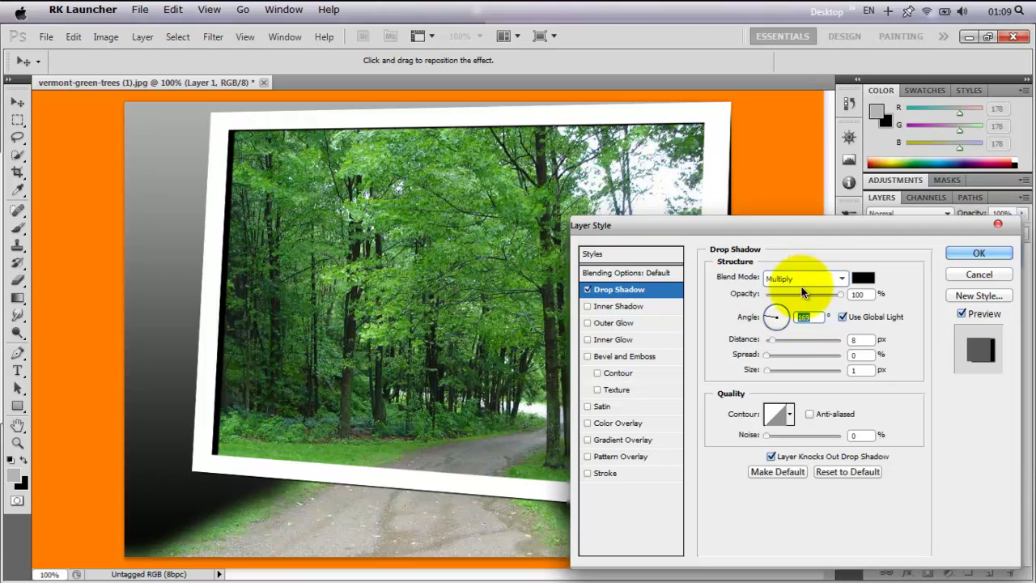
pyautogui.moveTo(806, 233)
pyautogui.mouseDown()
pyautogui.moveTo(457, 265)
pyautogui.moveTo(832, 239)
pyautogui.mouseUp()
pyautogui.moveTo(757, 365); pyautogui.dragTo(759, 357)
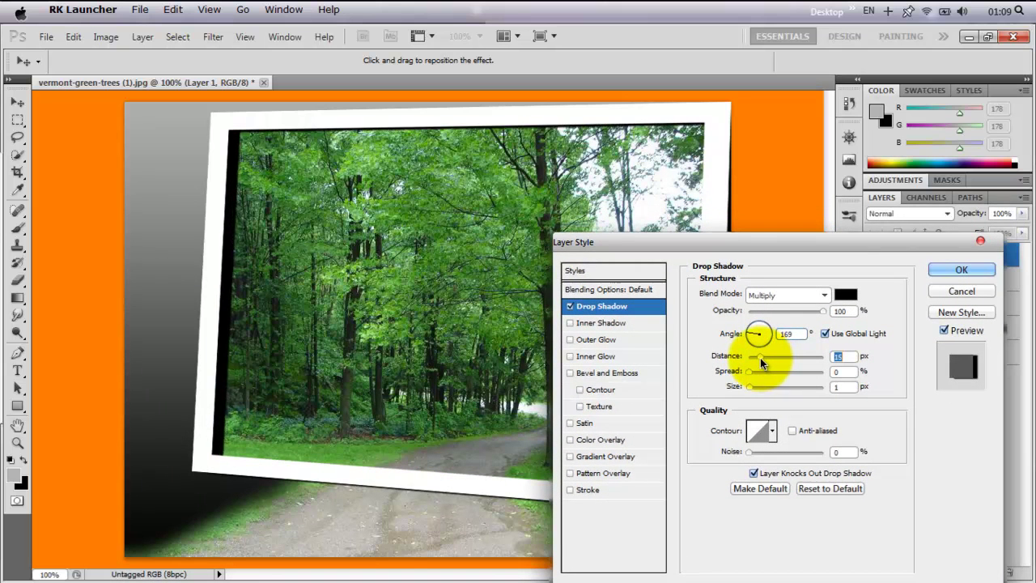
pyautogui.moveTo(781, 239)
pyautogui.mouseDown()
pyautogui.moveTo(450, 117)
pyautogui.moveTo(695, 235)
pyautogui.mouseUp()
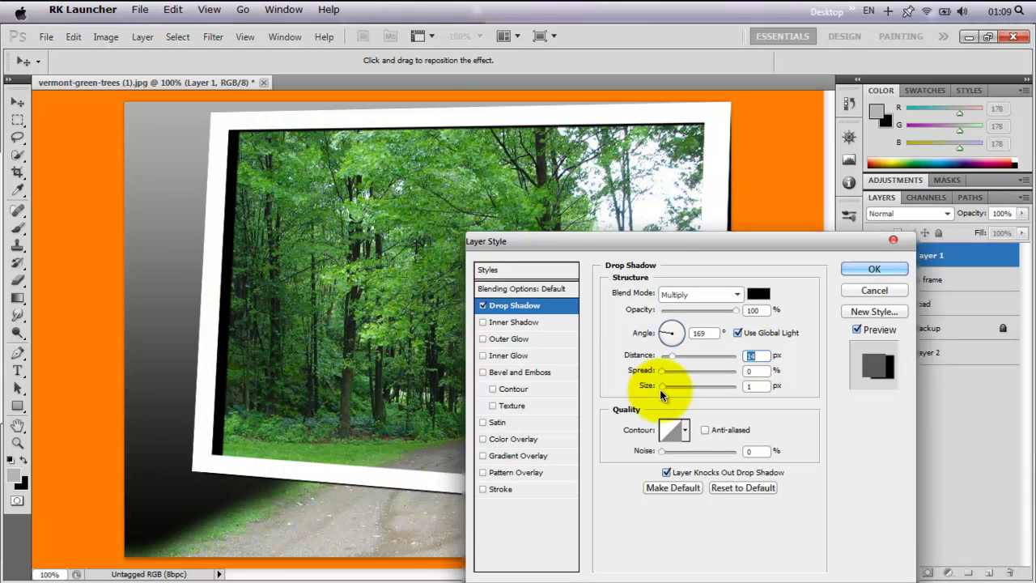
pyautogui.click(663, 357)
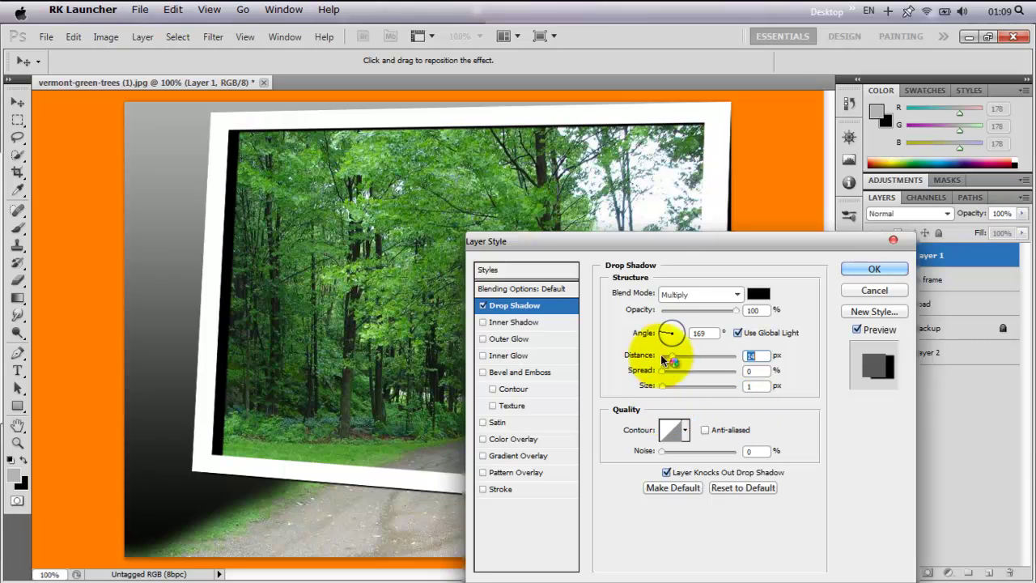
pyautogui.moveTo(664, 375)
pyautogui.mouseDown()
pyautogui.moveTo(728, 371)
pyautogui.moveTo(664, 374)
pyautogui.moveTo(669, 387)
pyautogui.moveTo(680, 384)
pyautogui.mouseUp()
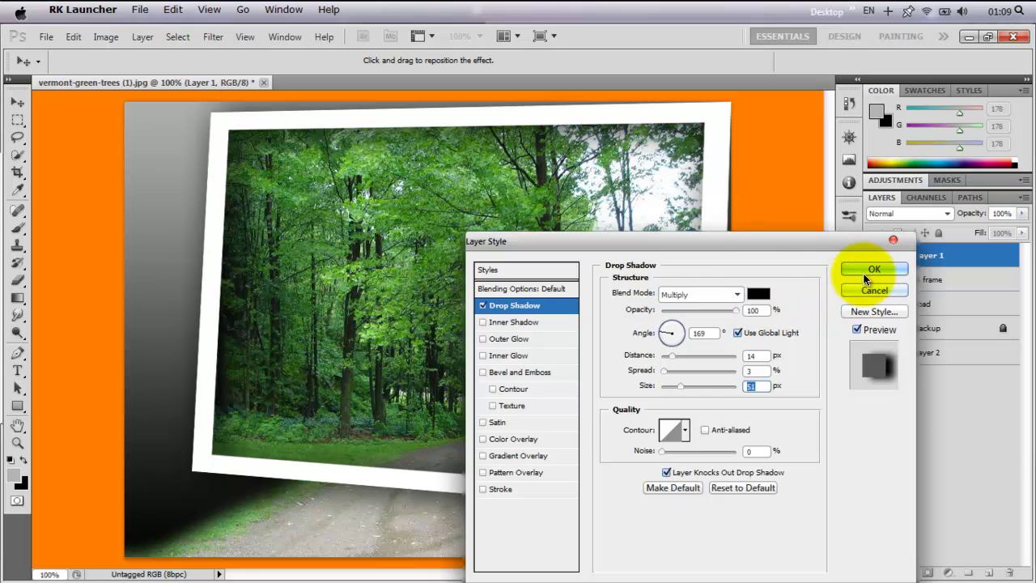
pyautogui.click(868, 271)
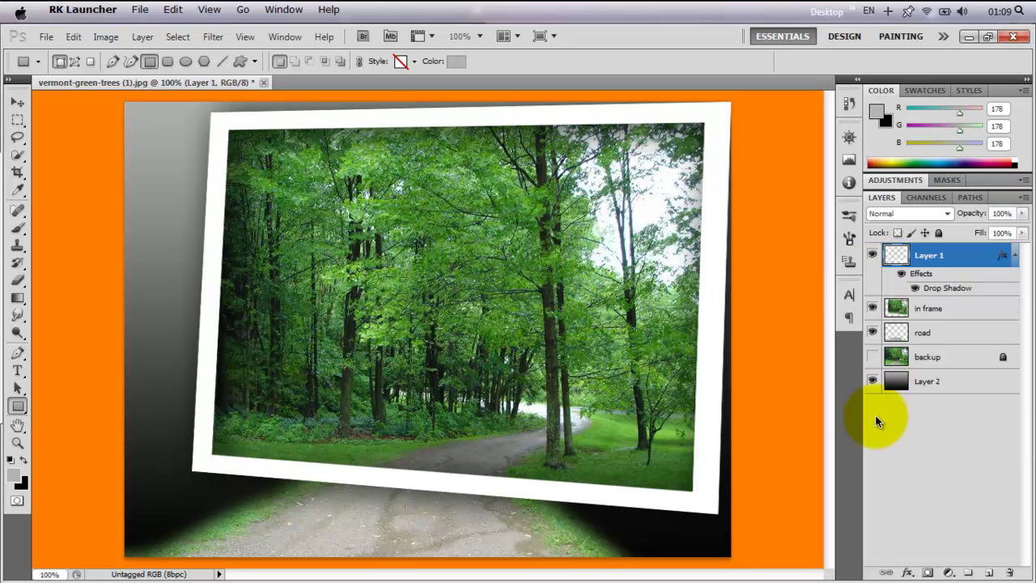
# - Select Layer 1 and set the Eraser brush to 12% hardness and 49 px size
pyautogui.click(894, 334)
pyautogui.click(900, 353)
pyautogui.click(896, 254)
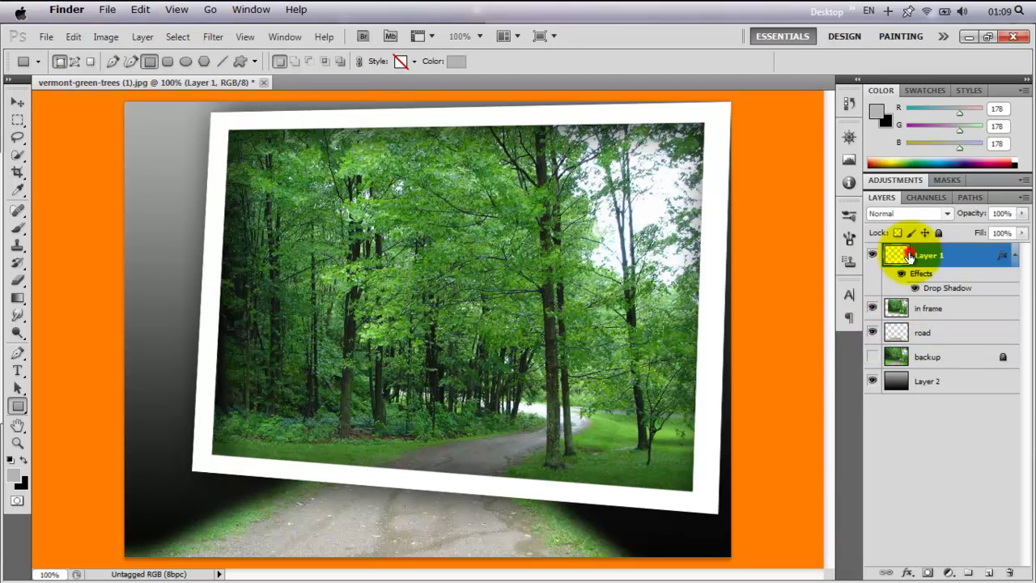
pyautogui.click(17, 280)
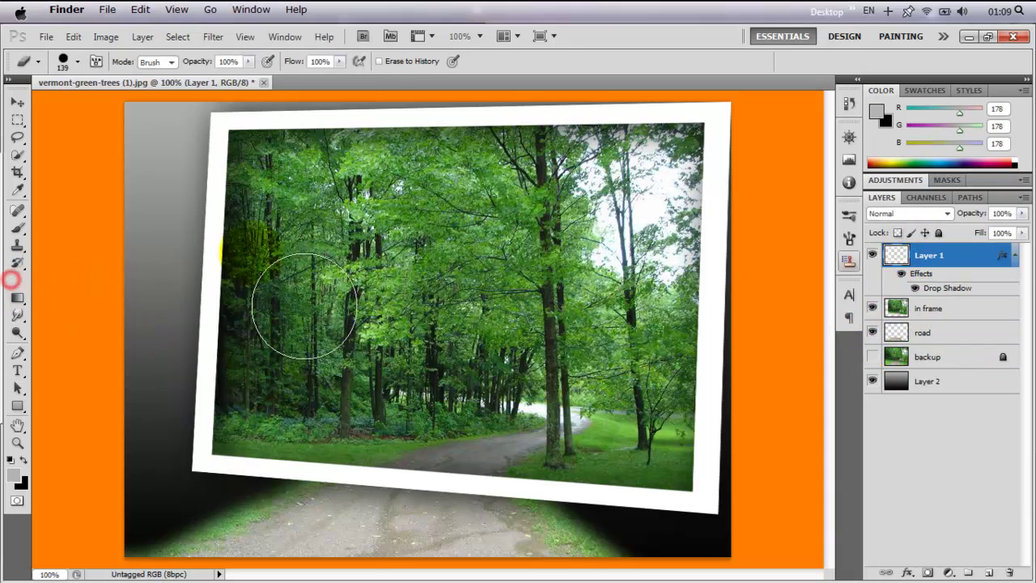
pyautogui.click(387, 319)
pyautogui.rightClick(388, 320)
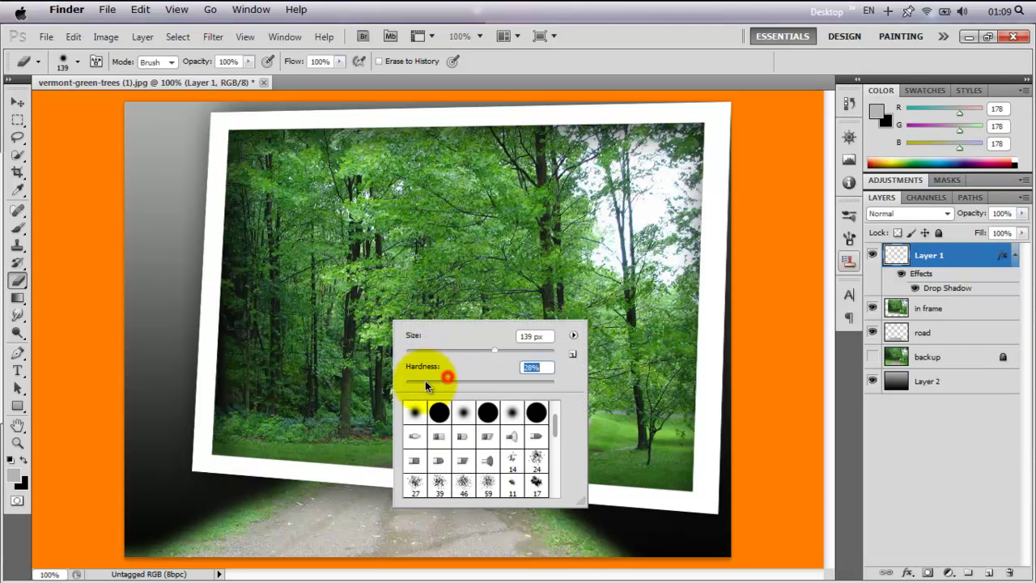
pyautogui.moveTo(445, 378); pyautogui.dragTo(424, 380)
pyautogui.click(440, 349)
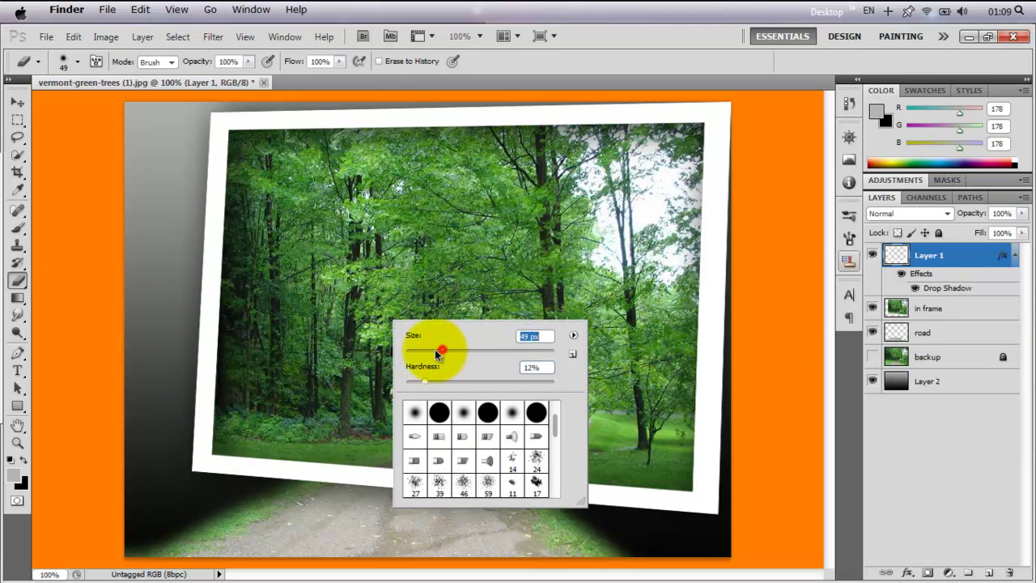
pyautogui.click(320, 453)
# - Erase the frame's bottom border where the road crosses it
pyautogui.moveTo(322, 472)
pyautogui.mouseDown()
pyautogui.moveTo(320, 456)
pyautogui.moveTo(330, 483)
pyautogui.moveTo(270, 444)
pyautogui.moveTo(381, 474)
pyautogui.moveTo(550, 470)
pyautogui.moveTo(538, 458)
pyautogui.moveTo(496, 469)
pyautogui.moveTo(497, 495)
pyautogui.moveTo(536, 502)
pyautogui.moveTo(555, 488)
pyautogui.moveTo(551, 515)
pyautogui.moveTo(478, 485)
pyautogui.moveTo(491, 495)
pyautogui.moveTo(535, 470)
pyautogui.moveTo(412, 490)
pyautogui.moveTo(423, 474)
pyautogui.moveTo(348, 481)
pyautogui.moveTo(342, 469)
pyautogui.moveTo(307, 481)
pyautogui.moveTo(334, 461)
pyautogui.moveTo(287, 447)
pyautogui.moveTo(340, 474)
pyautogui.moveTo(331, 491)
pyautogui.moveTo(312, 485)
pyautogui.moveTo(393, 458)
pyautogui.moveTo(370, 501)
pyautogui.moveTo(428, 479)
pyautogui.moveTo(534, 490)
pyautogui.moveTo(505, 497)
pyautogui.moveTo(513, 502)
pyautogui.moveTo(532, 493)
pyautogui.moveTo(500, 492)
pyautogui.moveTo(499, 476)
pyautogui.moveTo(564, 465)
pyautogui.moveTo(486, 474)
pyautogui.moveTo(291, 447)
pyautogui.moveTo(331, 485)
pyautogui.moveTo(270, 485)
pyautogui.moveTo(317, 493)
pyautogui.moveTo(301, 486)
pyautogui.moveTo(377, 491)
pyautogui.moveTo(342, 450)
pyautogui.moveTo(267, 441)
pyautogui.moveTo(373, 456)
pyautogui.mouseUp()
pyautogui.hotkey('ctrl', 'z')
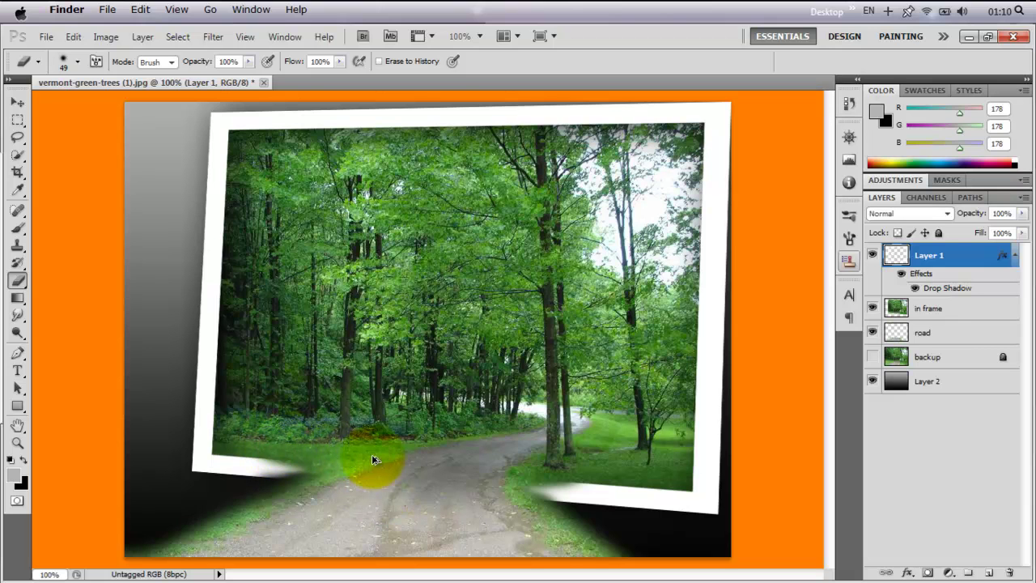
pyautogui.click(460, 485)
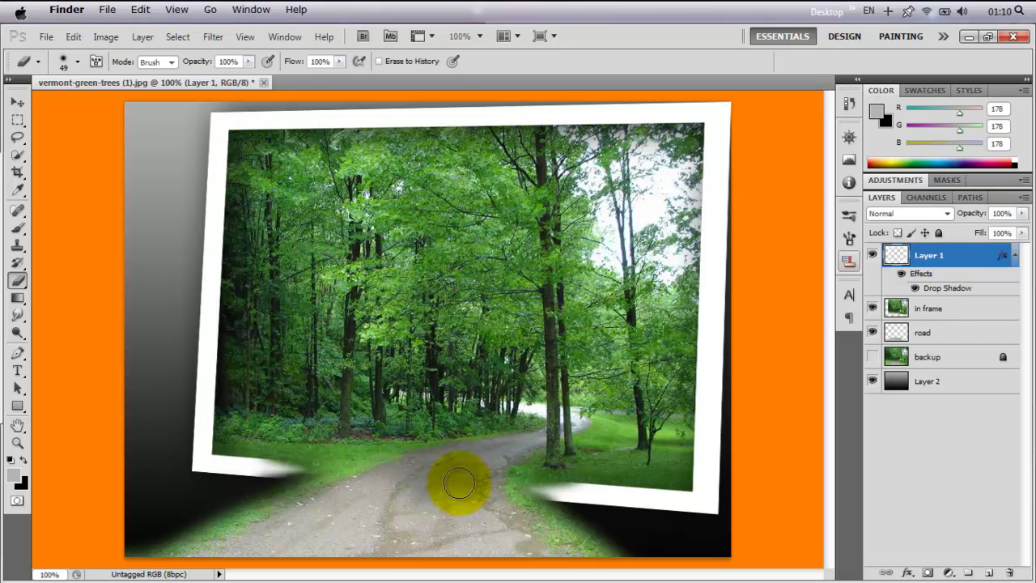
pyautogui.moveTo(326, 483)
pyautogui.mouseDown()
pyautogui.moveTo(312, 495)
pyautogui.moveTo(289, 450)
pyautogui.mouseUp()
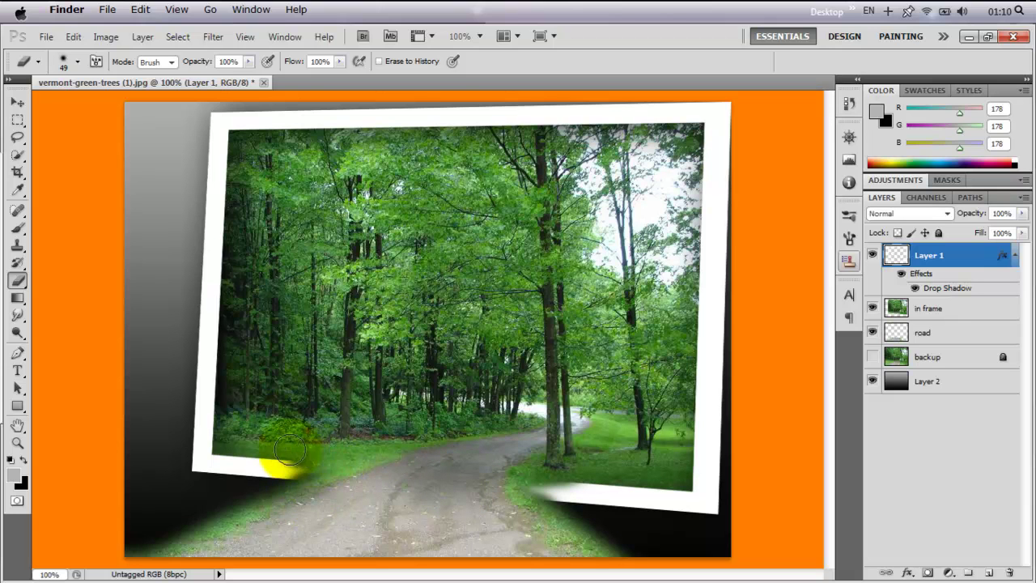
pyautogui.moveTo(289, 442)
pyautogui.mouseDown()
pyautogui.moveTo(411, 439)
pyautogui.moveTo(282, 463)
pyautogui.moveTo(322, 486)
pyautogui.moveTo(272, 493)
pyautogui.moveTo(415, 493)
pyautogui.mouseUp()
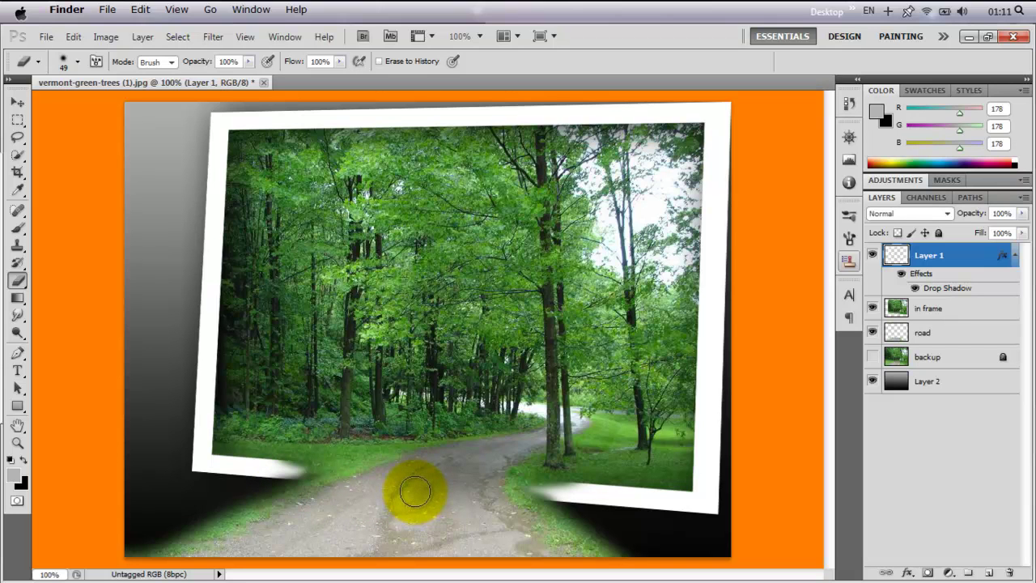
pyautogui.moveTo(869, 367); pyautogui.dragTo(895, 359)
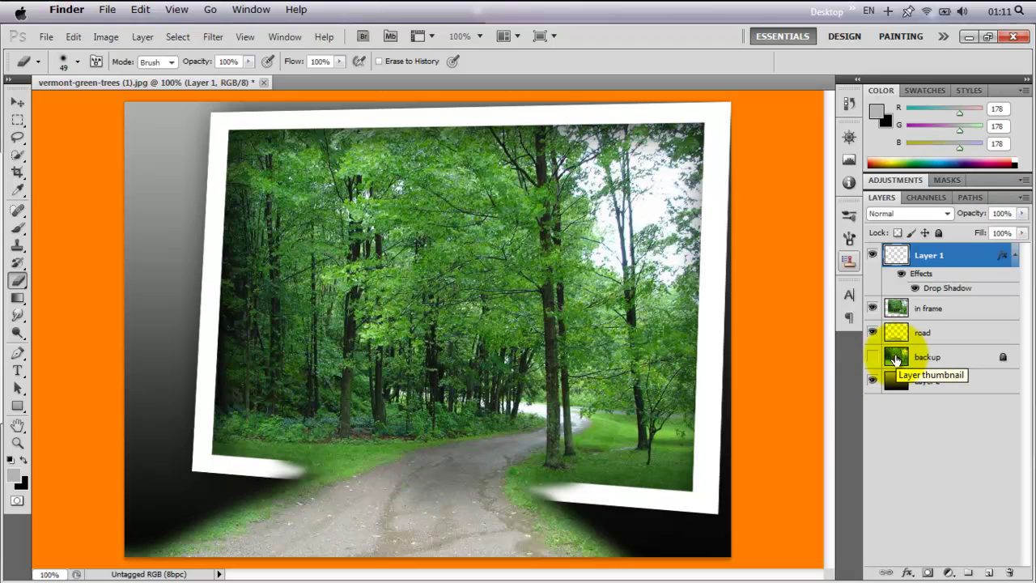
# - Open the road layer's style settings and enable Drop Shadow with a rough angle
pyautogui.click(895, 360)
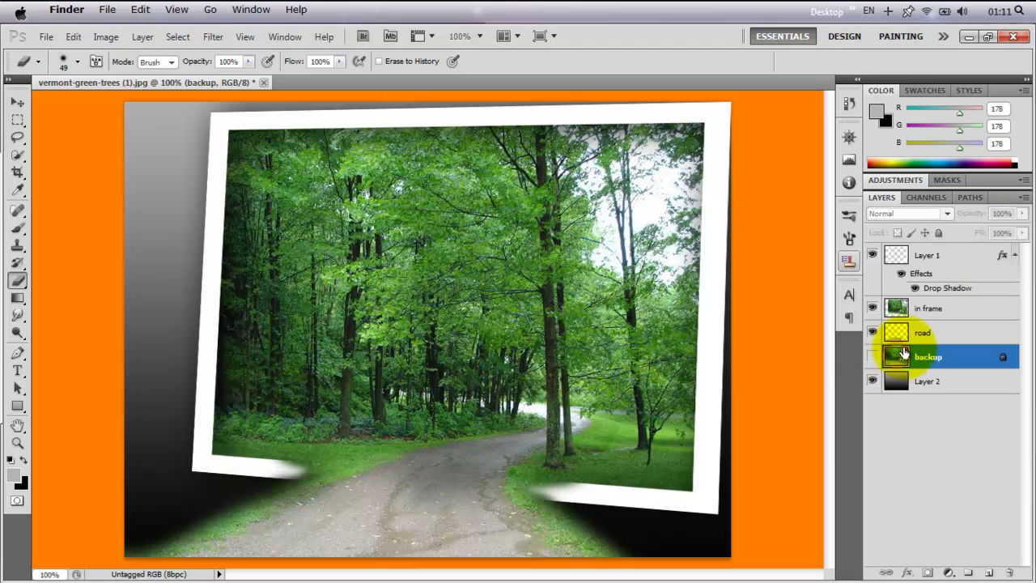
pyautogui.click(901, 333)
pyautogui.doubleClick(901, 333)
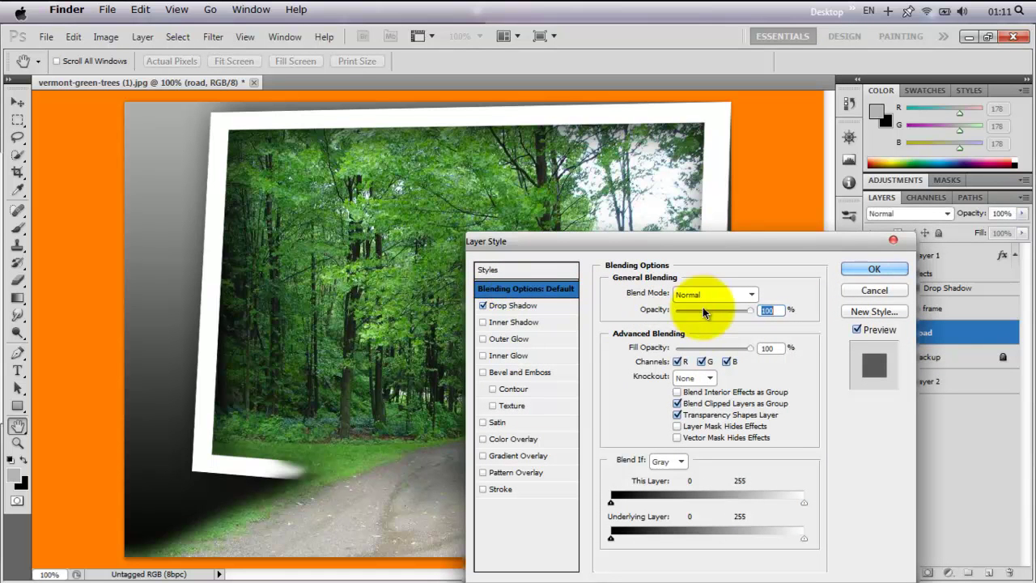
pyautogui.moveTo(728, 243); pyautogui.dragTo(555, 125)
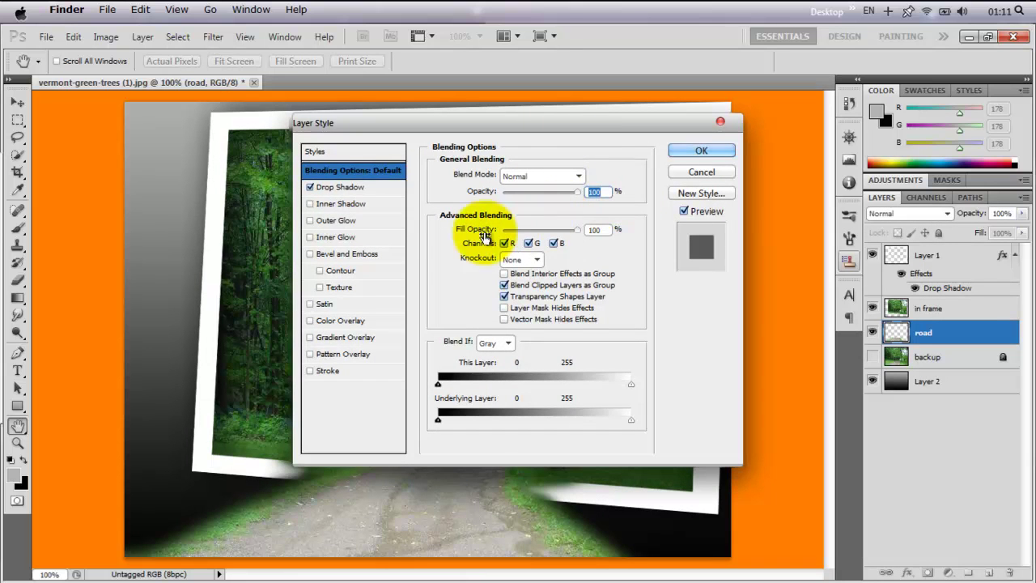
pyautogui.click(362, 188)
pyautogui.moveTo(495, 212); pyautogui.dragTo(515, 220)
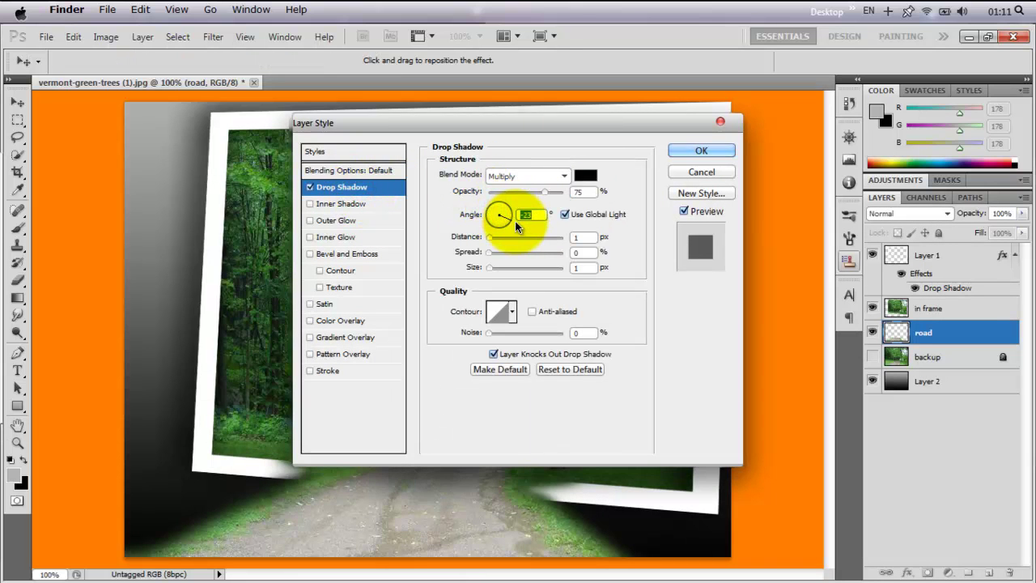
pyautogui.moveTo(514, 220)
pyautogui.mouseDown()
pyautogui.moveTo(482, 212)
pyautogui.moveTo(505, 230)
pyautogui.moveTo(492, 228)
pyautogui.moveTo(487, 209)
pyautogui.mouseUp()
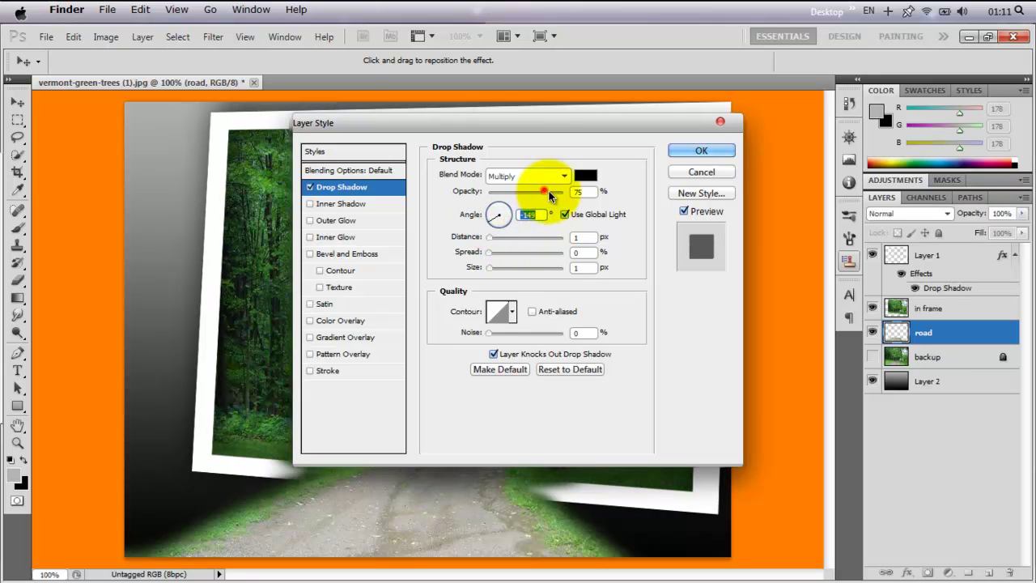
# - Set the road shadow to 100% opacity, 150° angle and minimum distance, and apply it
pyautogui.moveTo(545, 191); pyautogui.dragTo(566, 192)
pyautogui.moveTo(490, 237); pyautogui.dragTo(503, 238)
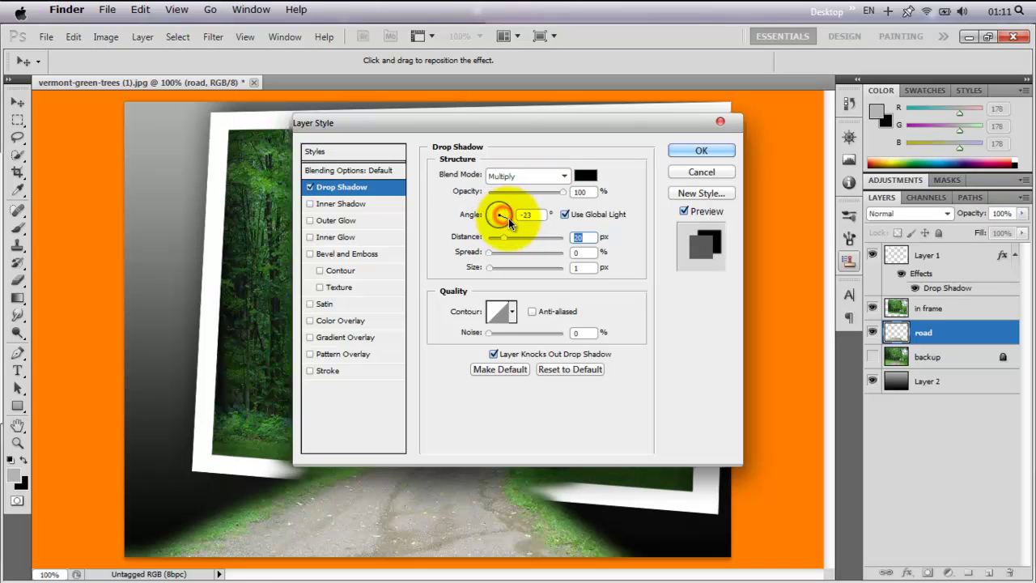
pyautogui.click(508, 224)
pyautogui.moveTo(504, 224); pyautogui.dragTo(492, 214)
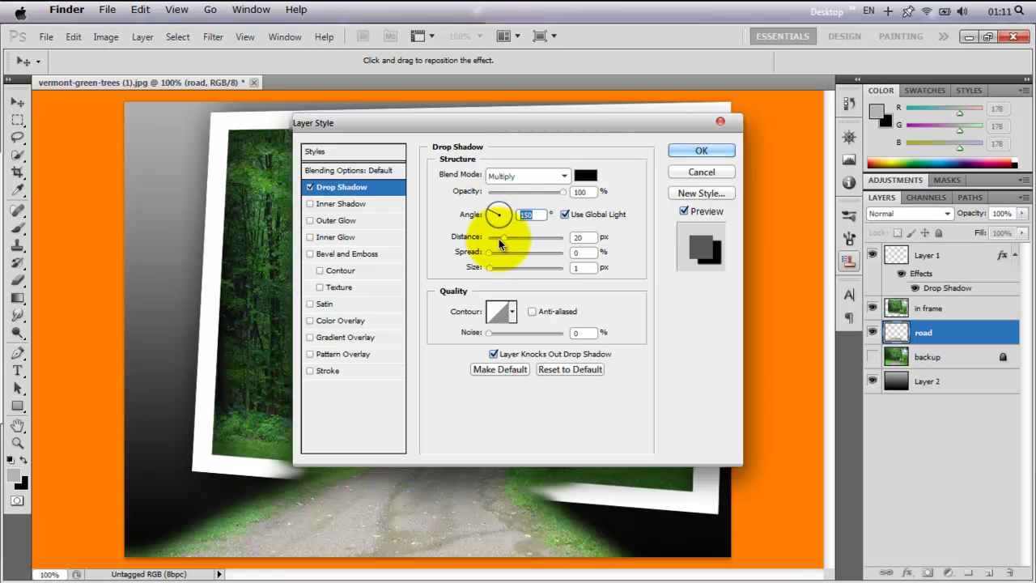
pyautogui.moveTo(495, 241); pyautogui.dragTo(491, 241)
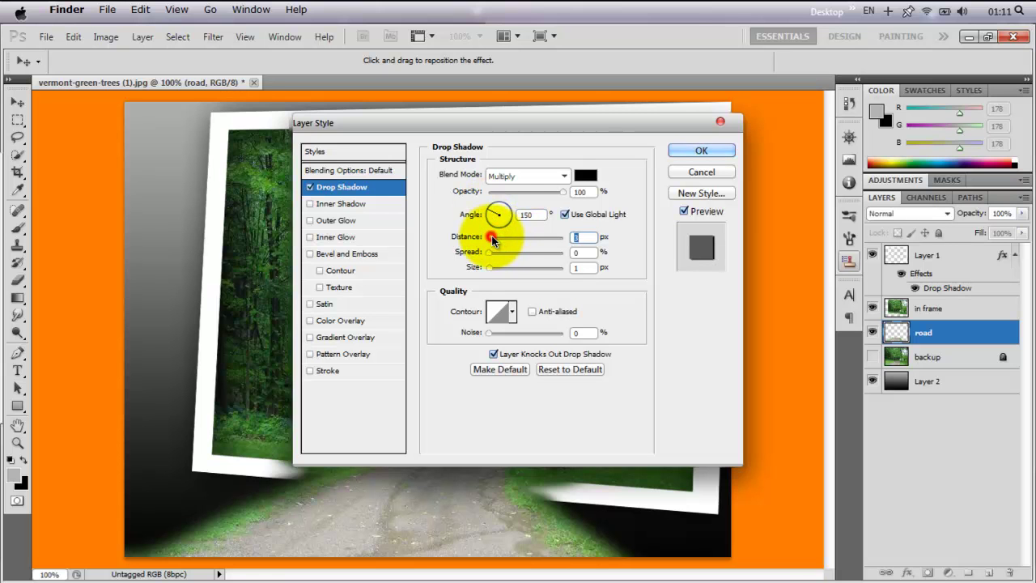
pyautogui.moveTo(498, 126); pyautogui.dragTo(692, 93)
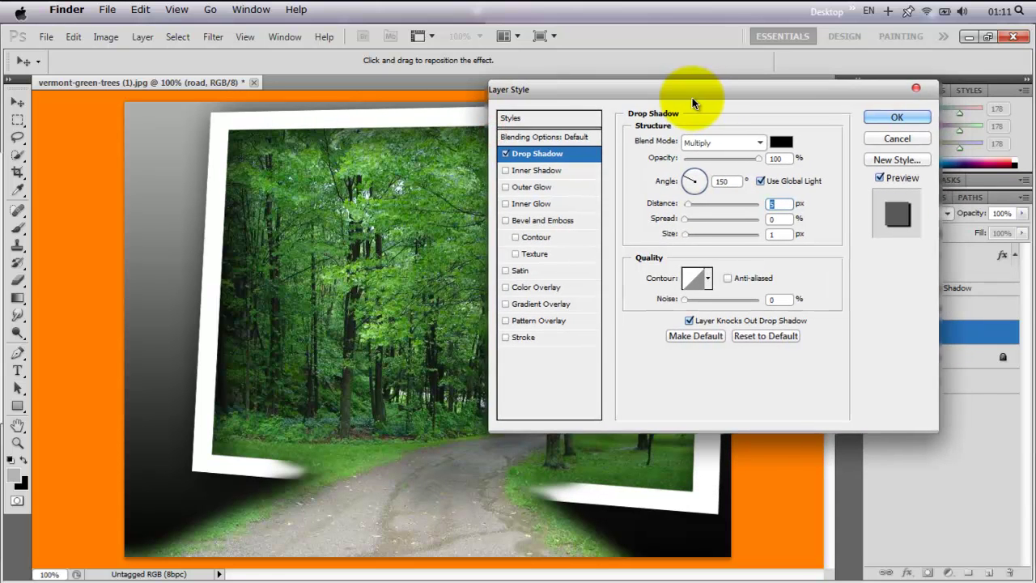
pyautogui.click(893, 117)
# - Toggle the backup layer's visibility and add a new Layer 3 at the top of the stack
pyautogui.click(873, 388)
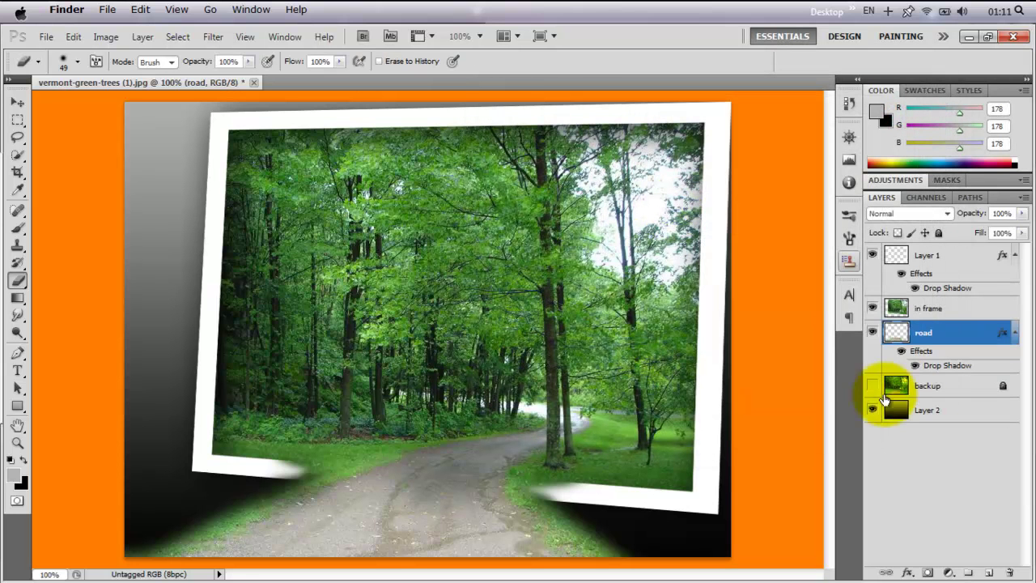
pyautogui.click(872, 388)
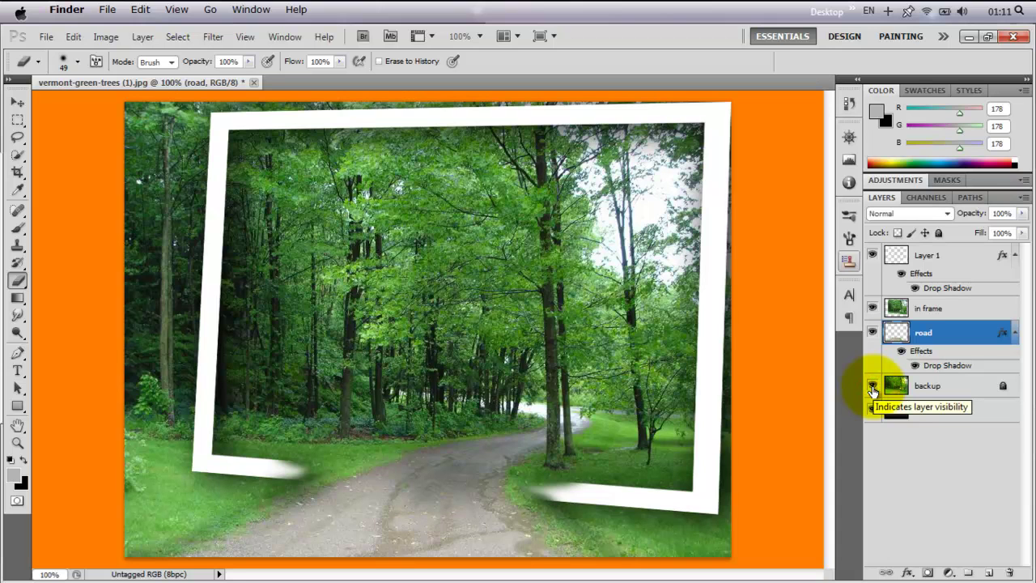
pyautogui.click(873, 389)
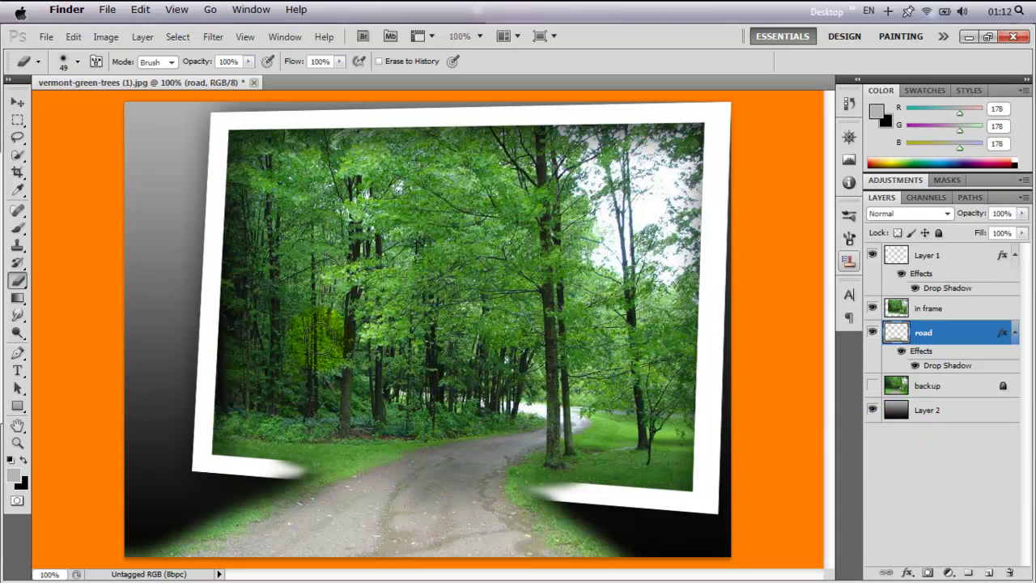
pyautogui.click(989, 572)
pyautogui.moveTo(941, 332)
pyautogui.mouseDown()
pyautogui.moveTo(925, 439)
pyautogui.moveTo(931, 252)
pyautogui.mouseUp()
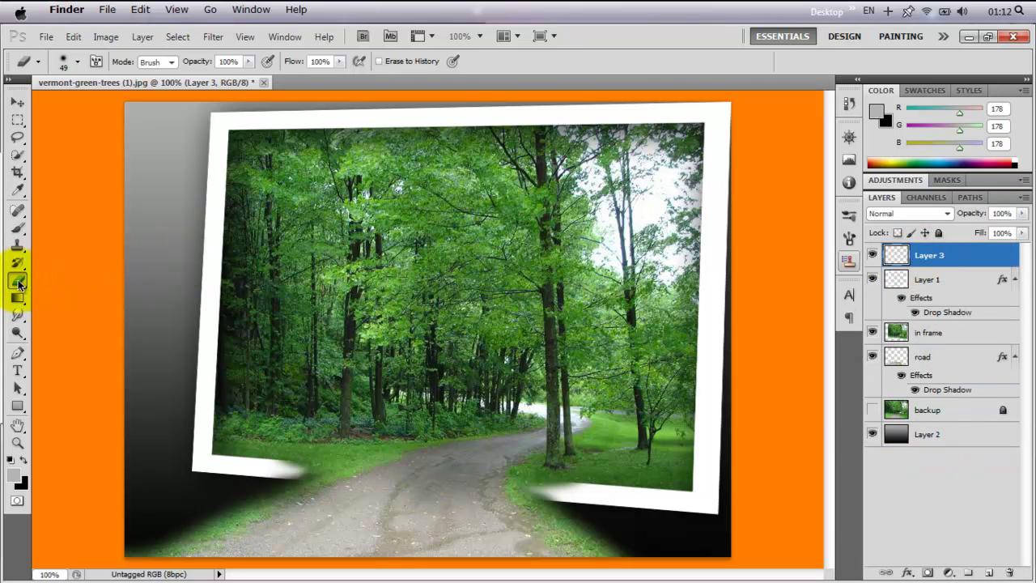
# - Stamp a black 125 px graffiti brush mark in Layer 3's upper-left corner
pyautogui.click(17, 228)
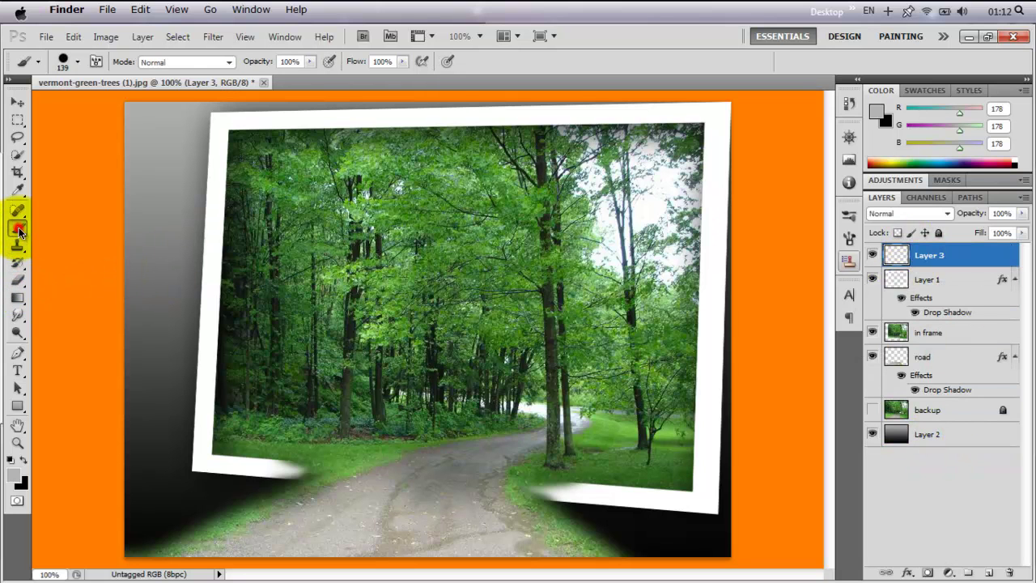
pyautogui.rightClick(289, 208)
pyautogui.click(438, 298)
pyautogui.moveTo(458, 304); pyautogui.dragTo(456, 355)
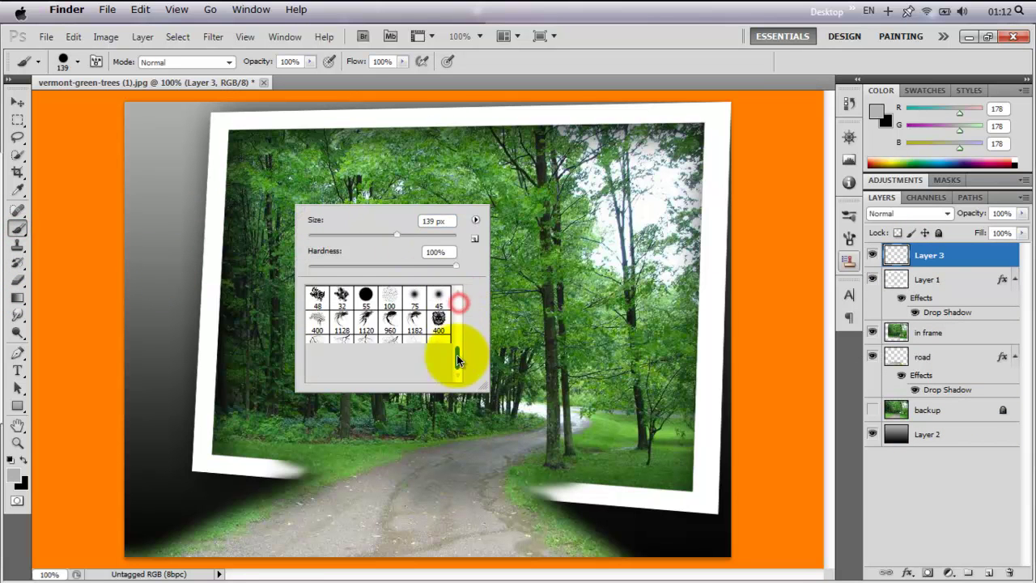
pyautogui.click(316, 328)
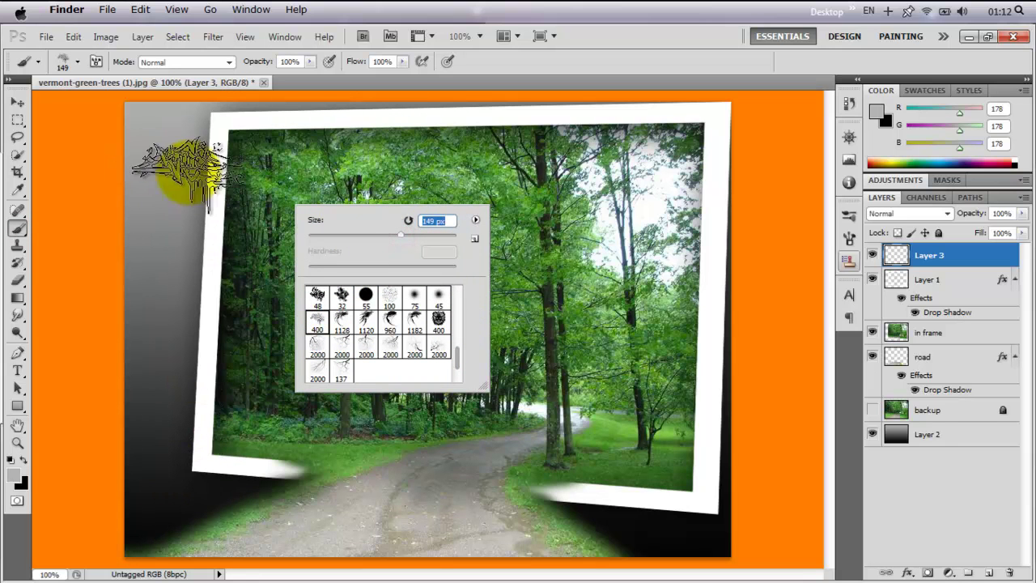
pyautogui.moveTo(401, 236); pyautogui.dragTo(391, 236)
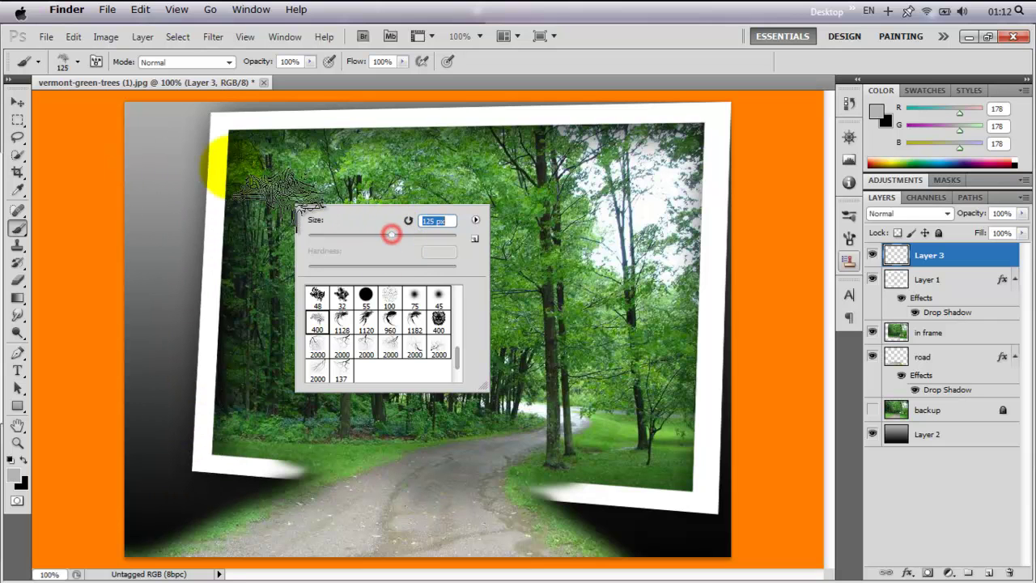
pyautogui.click(172, 137)
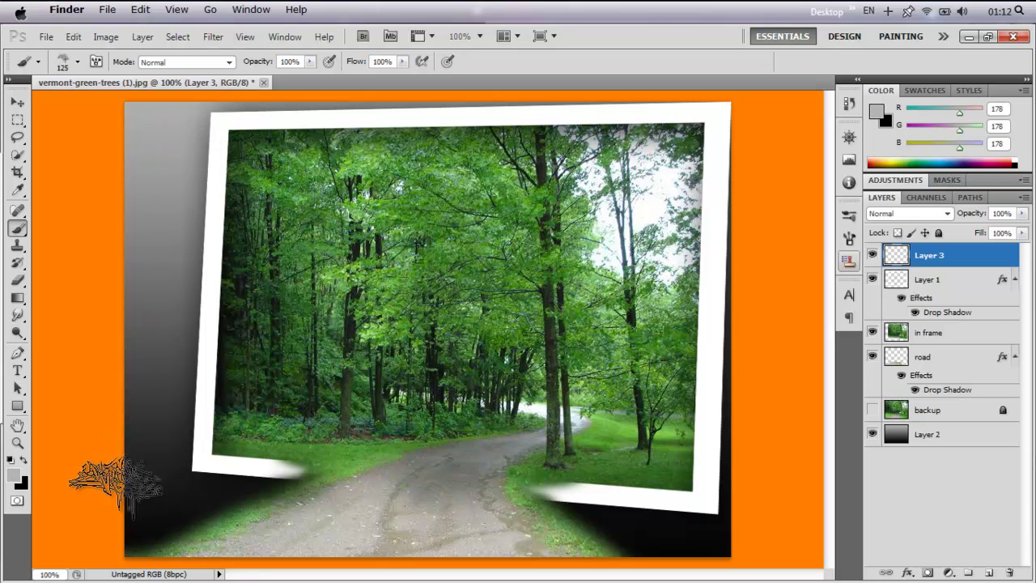
pyautogui.click(22, 459)
pyautogui.moveTo(162, 150); pyautogui.dragTo(174, 131)
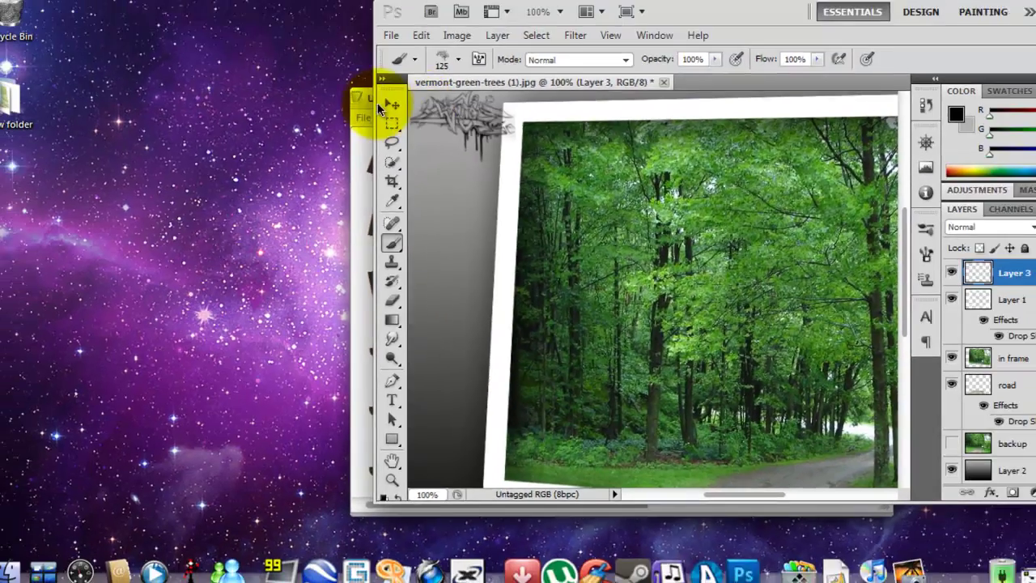
# - Replace the Notepad intro text with a closing message starting 'SO THAT WAS ALL'
pyautogui.click(348, 132)
pyautogui.click(557, 138)
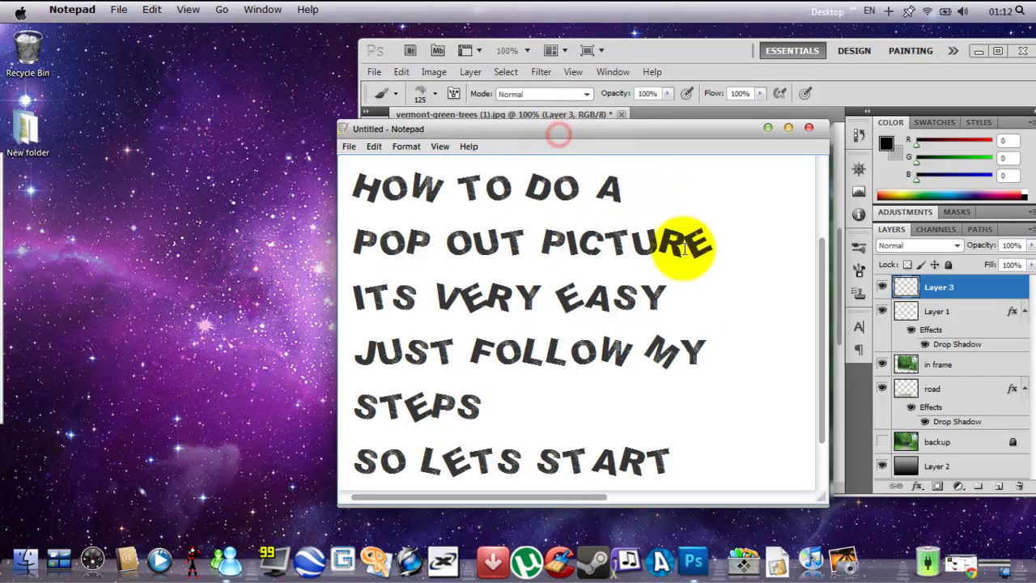
pyautogui.press('BackSpace')
pyautogui.press('BackSpace')
pyautogui.press('BackSpace')
pyautogui.press('BackSpace')
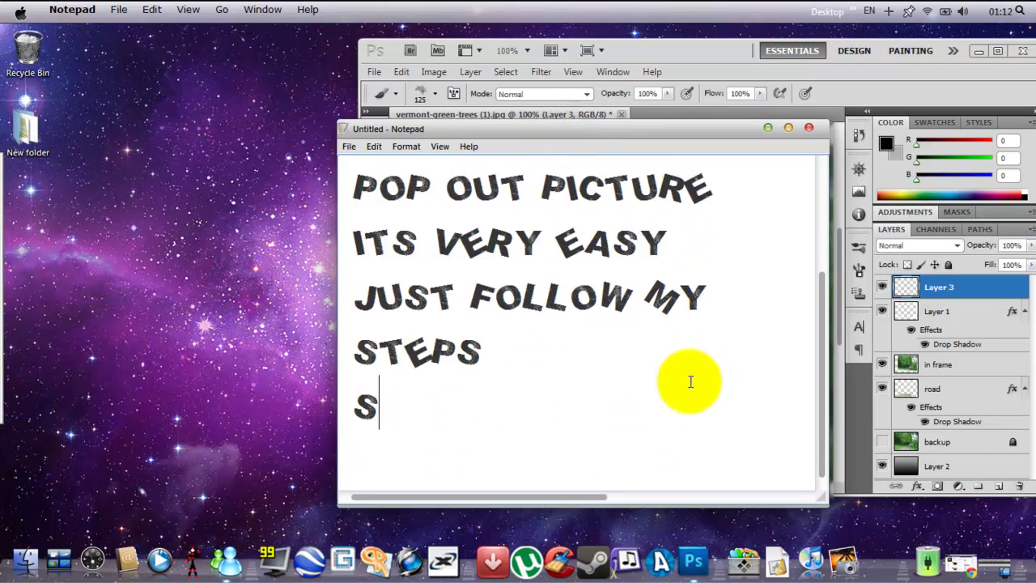
pyautogui.press('BackSpace')
pyautogui.press('BackSpace')
pyautogui.press('BackSpace')
pyautogui.press('BackSpace')
pyautogui.press('BackSpace')
pyautogui.press('BackSpace')
pyautogui.press('BackSpace')
pyautogui.press('BackSpace')
pyautogui.press('BackSpace')
pyautogui.press('BackSpace')
pyautogui.press('BackSpace')
pyautogui.press('BackSpace')
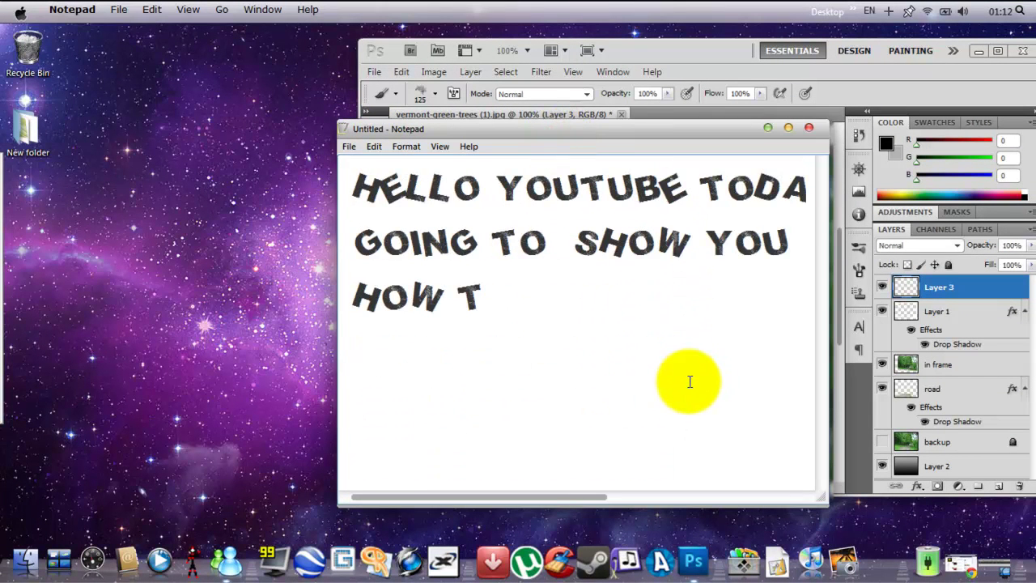
pyautogui.press('BackSpace')
pyautogui.press('BackSpace')
pyautogui.press('BackSpace')
pyautogui.press('BackSpace')
pyautogui.press('BackSpace')
pyautogui.press('BackSpace')
pyautogui.press('BackSpace')
pyautogui.press('BackSpace')
pyautogui.press('BackSpace')
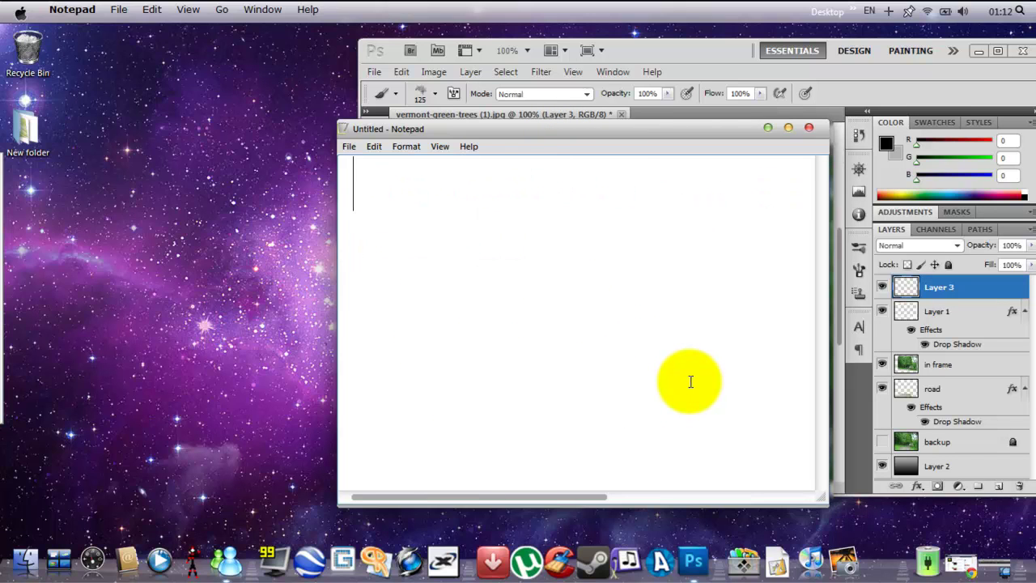
pyautogui.write('SO THAT WAS ALL')
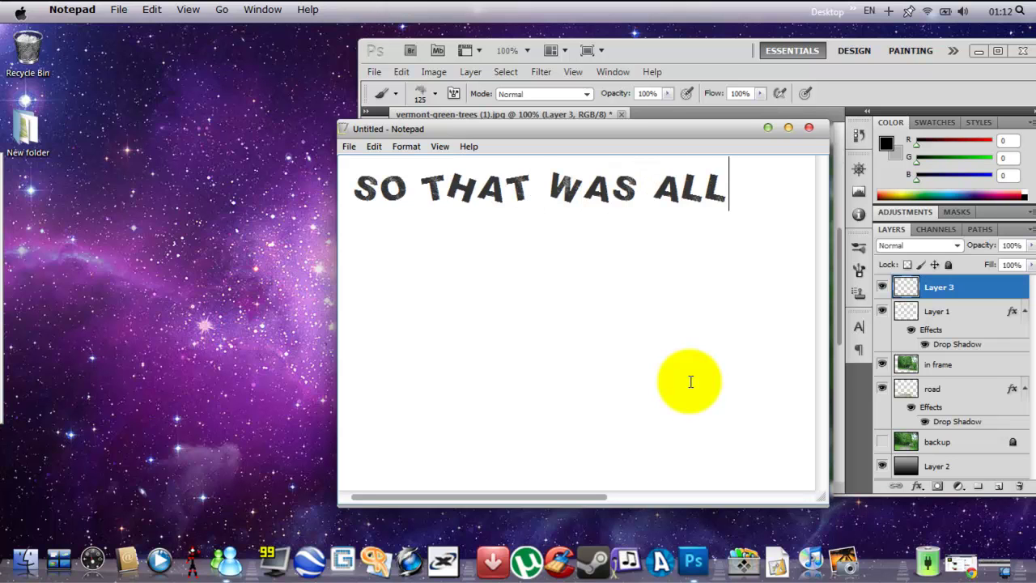
pyautogui.write('HOPE Y')
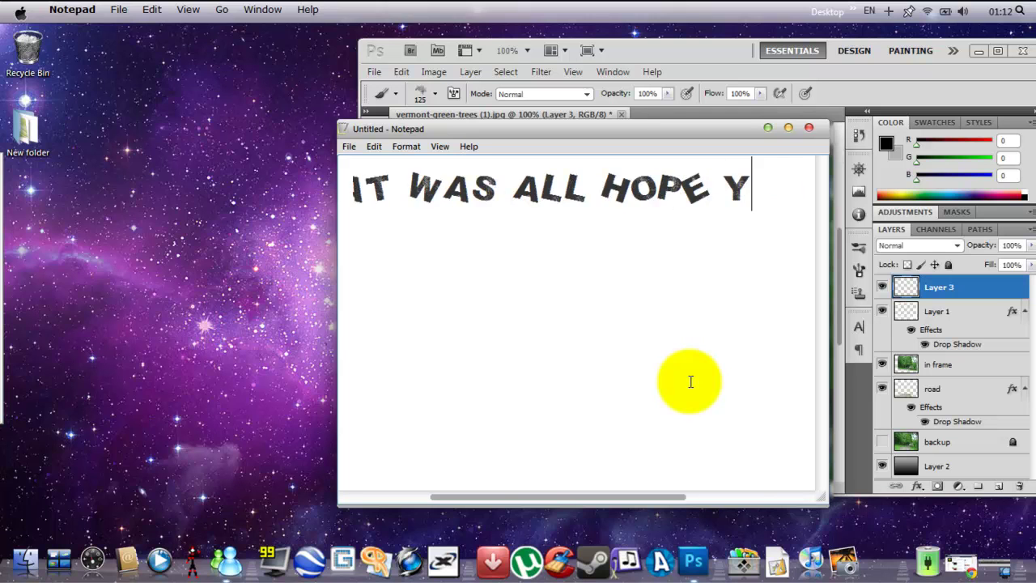
pyautogui.write('OU ENJO')
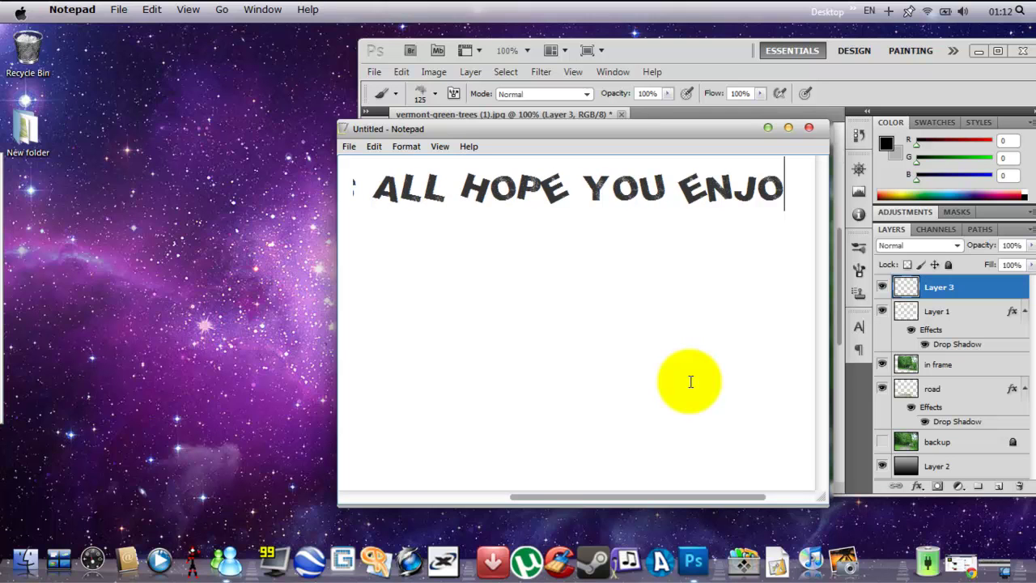
pyautogui.write('Y')
pyautogui.press('Return')
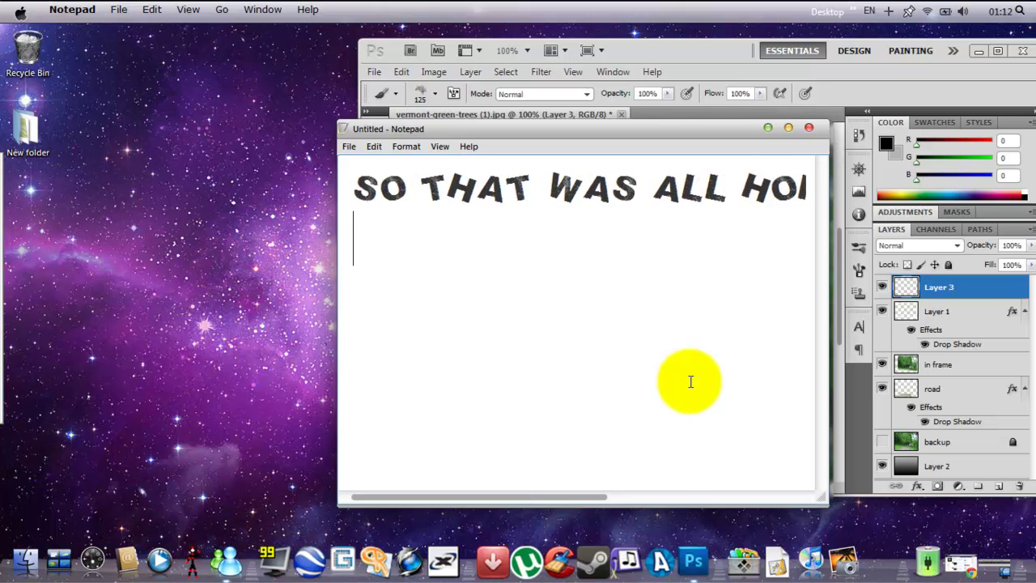